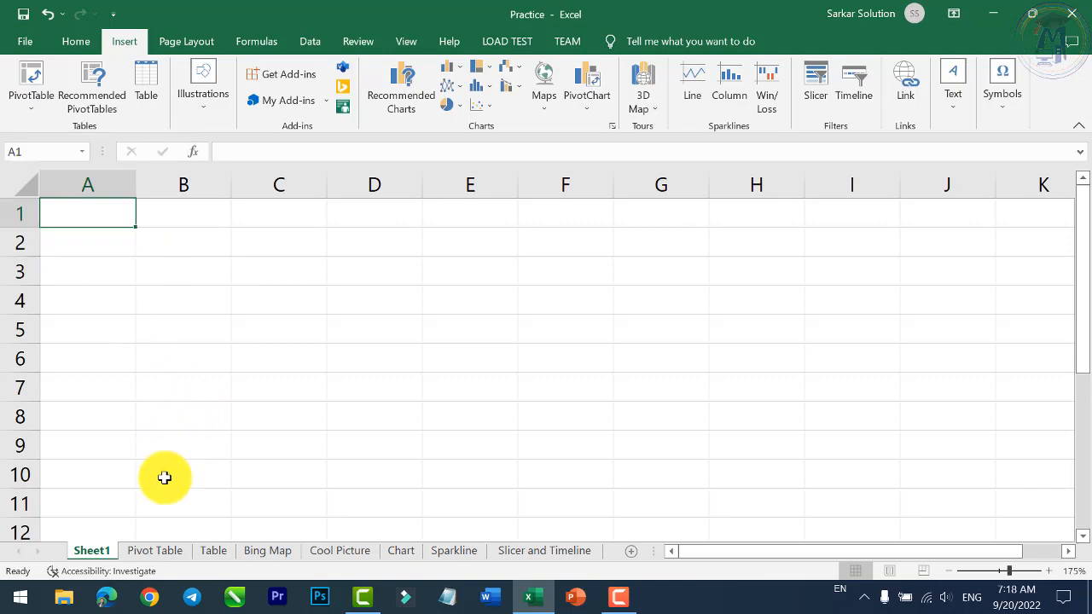
- Open the Pivot Table sheet and examine the Sales Report's column headings from Emp Id to Sales
left_click(159, 553)
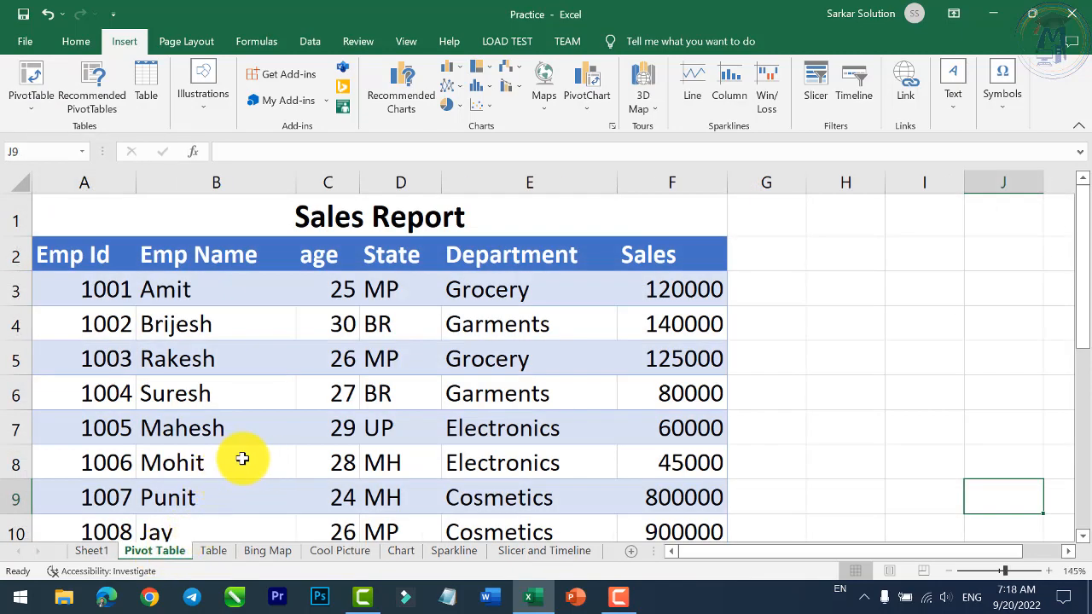
left_click(791, 385)
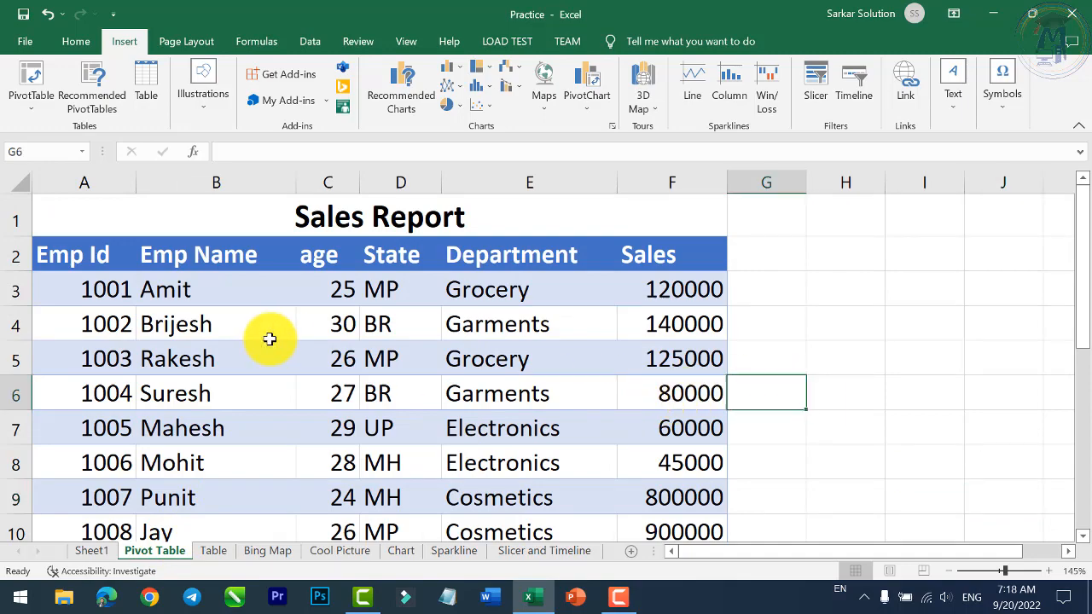
scroll(287, 333, "down", 5)
scroll(288, 334, "up", 5)
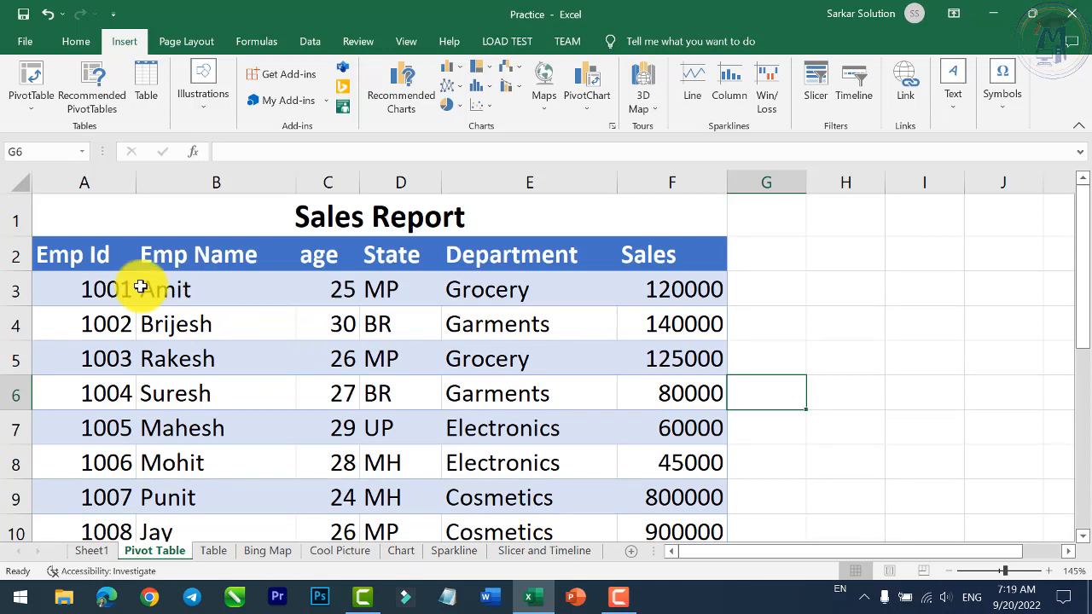
left_click(83, 258)
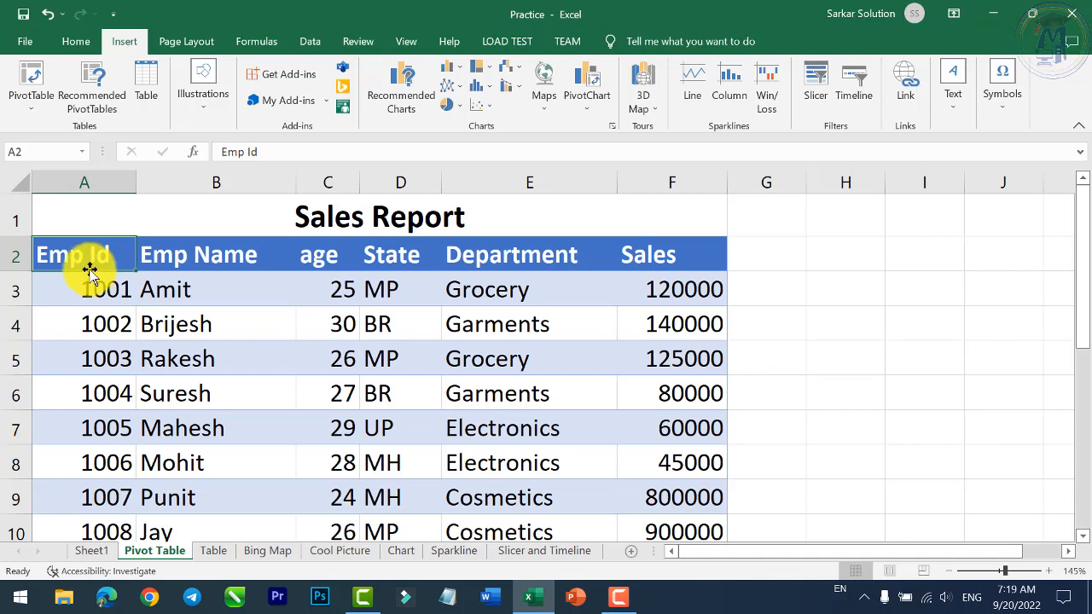
left_click(226, 256)
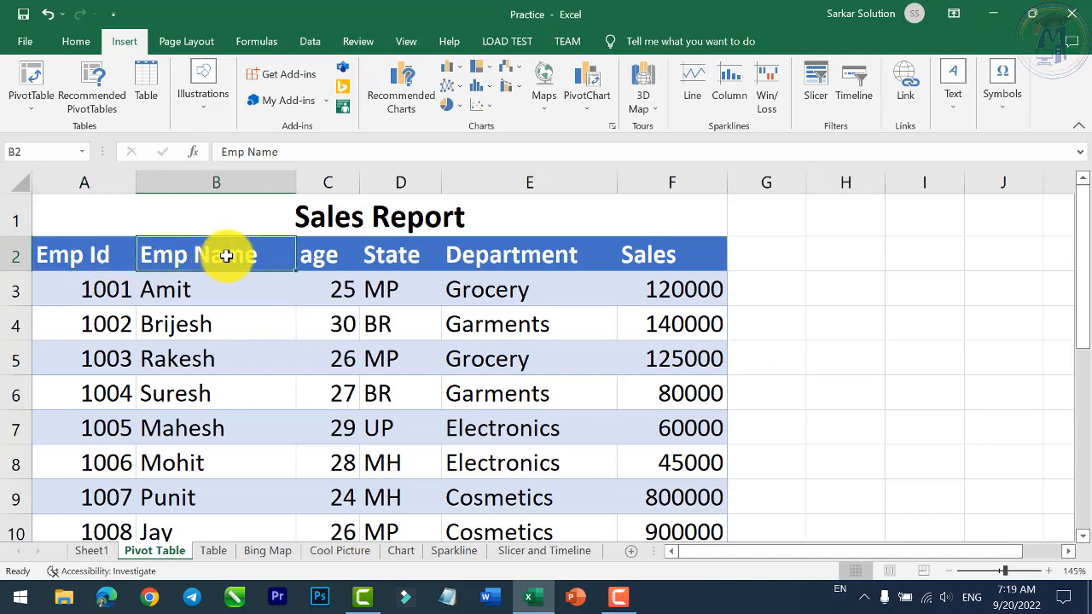
left_click(316, 252)
left_click(396, 260)
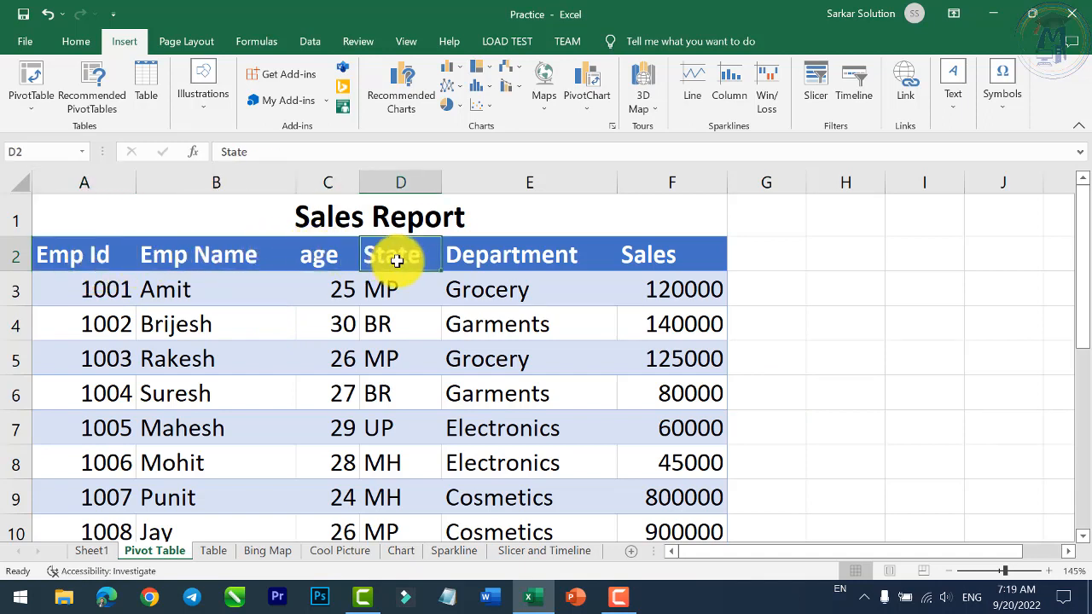
left_click(519, 254)
left_click(649, 254)
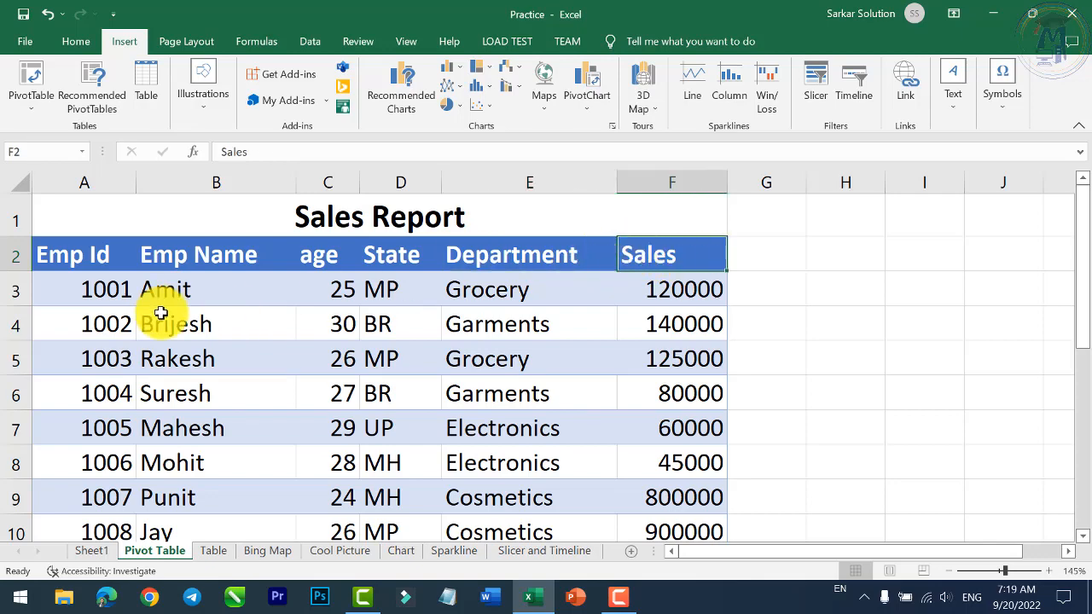
- Examine the Emp Id and Emp Name entries from the first record to the last
left_click(84, 295)
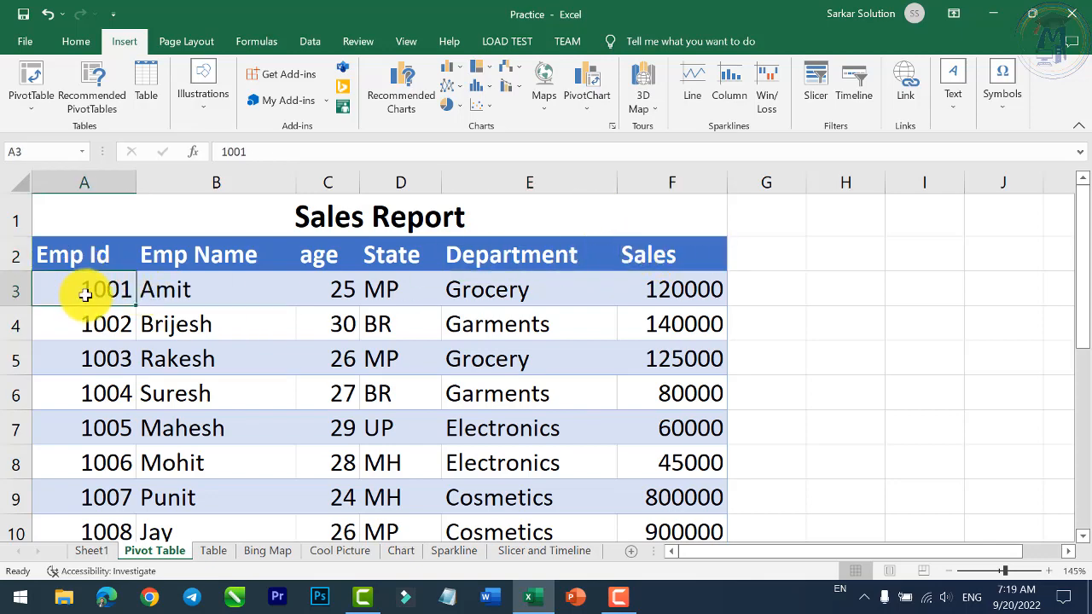
scroll(83, 290, "down", 6)
left_click(112, 290)
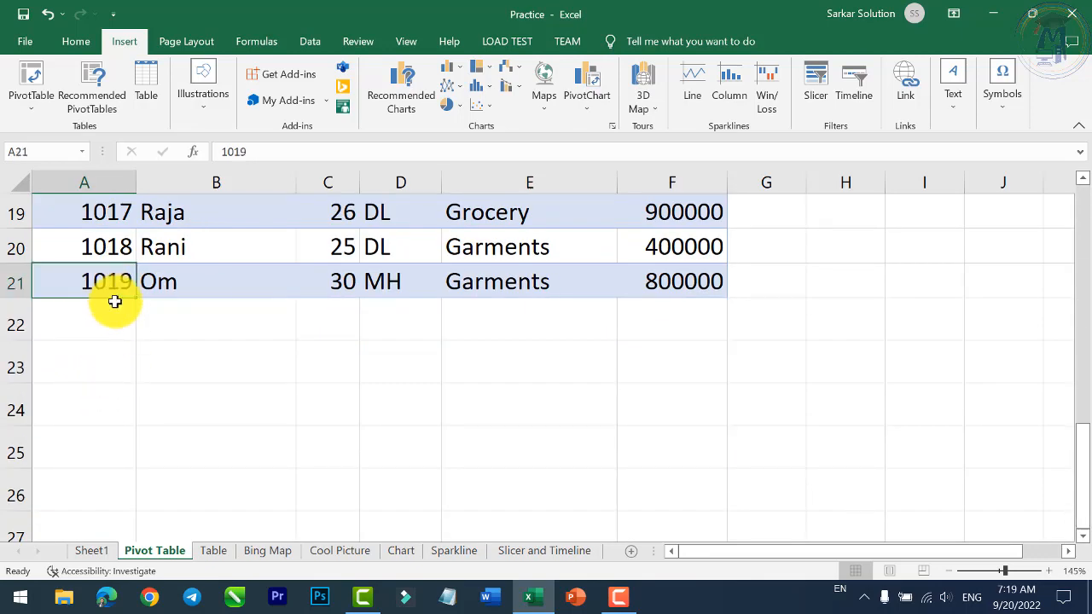
scroll(114, 299, "up", 6)
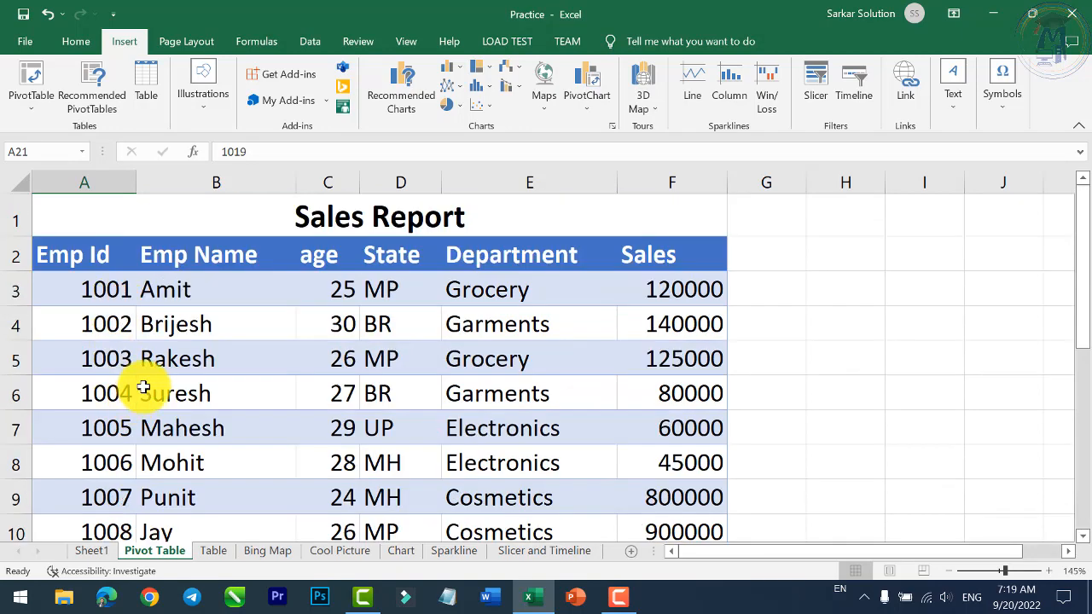
left_click(181, 291)
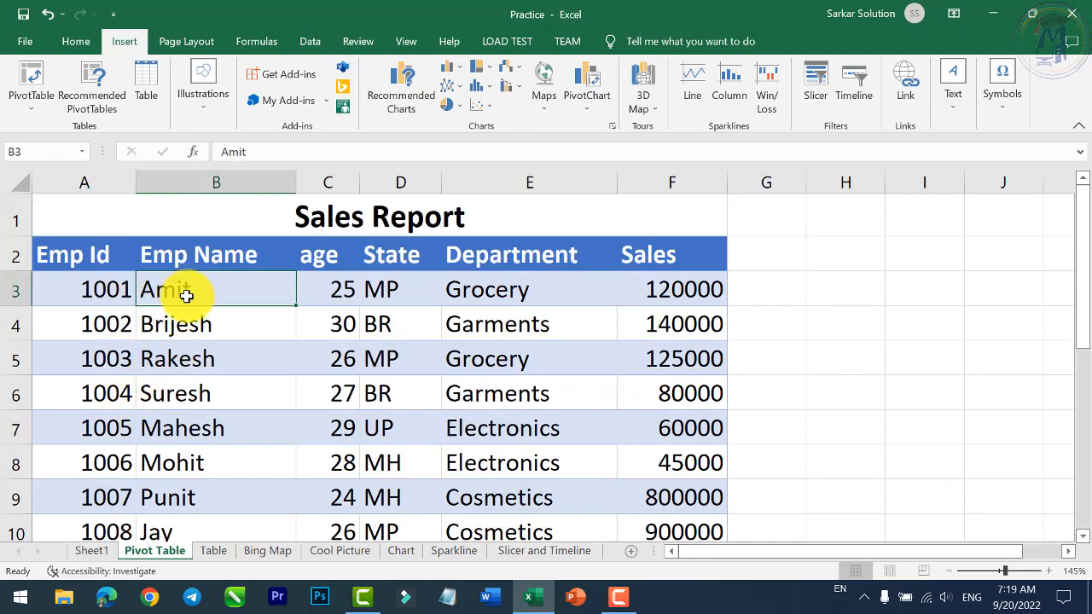
scroll(186, 295, "down", 4)
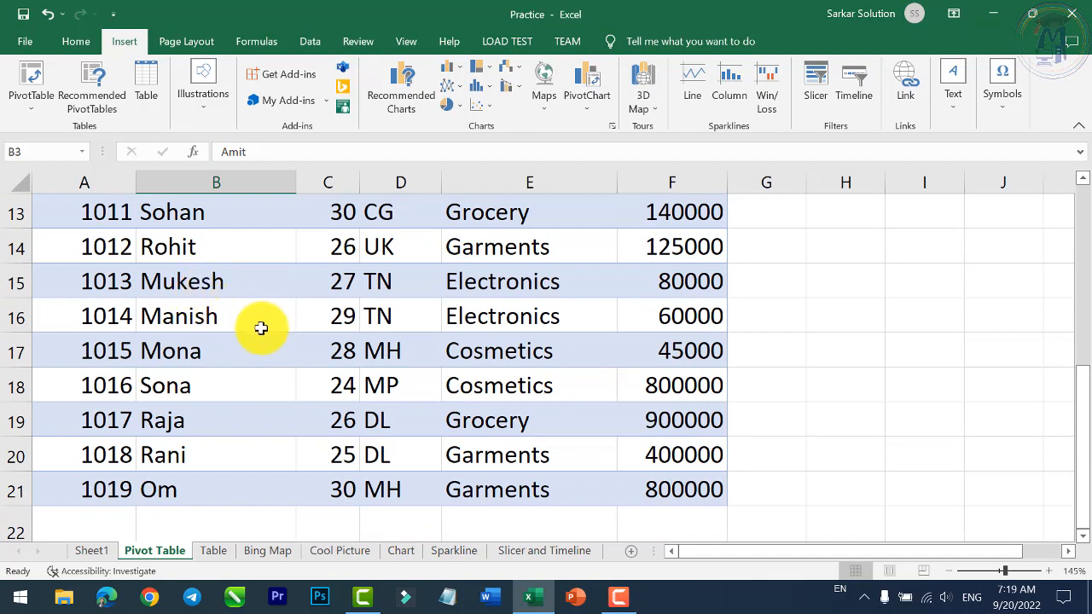
scroll(261, 328, "up", 4)
- Examine the age, State and Department columns, checking the department entries through the end of the table
left_click(317, 261)
left_click(391, 264)
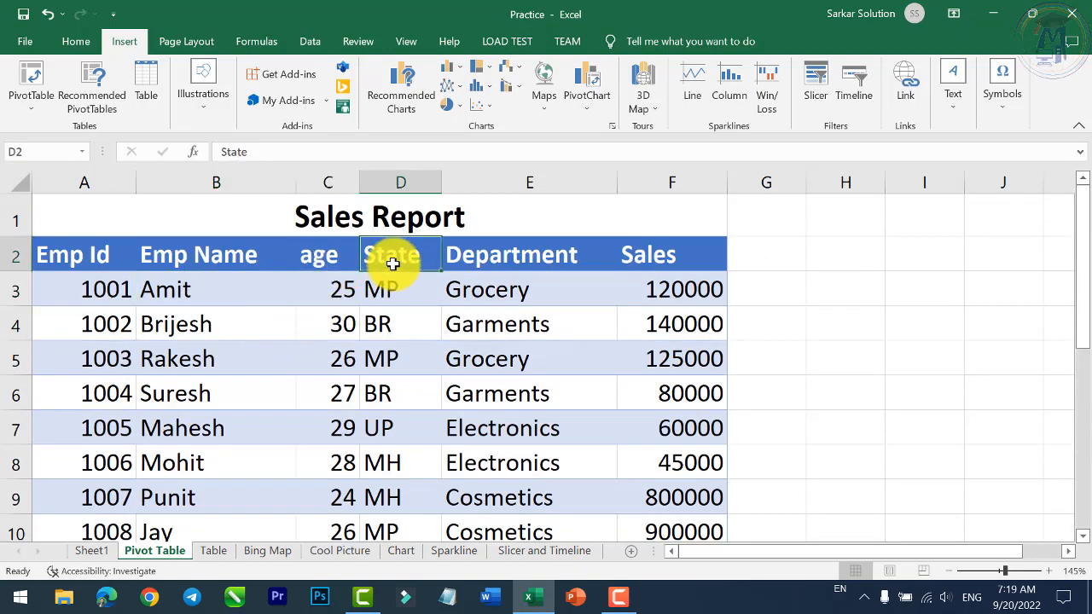
left_click(517, 268)
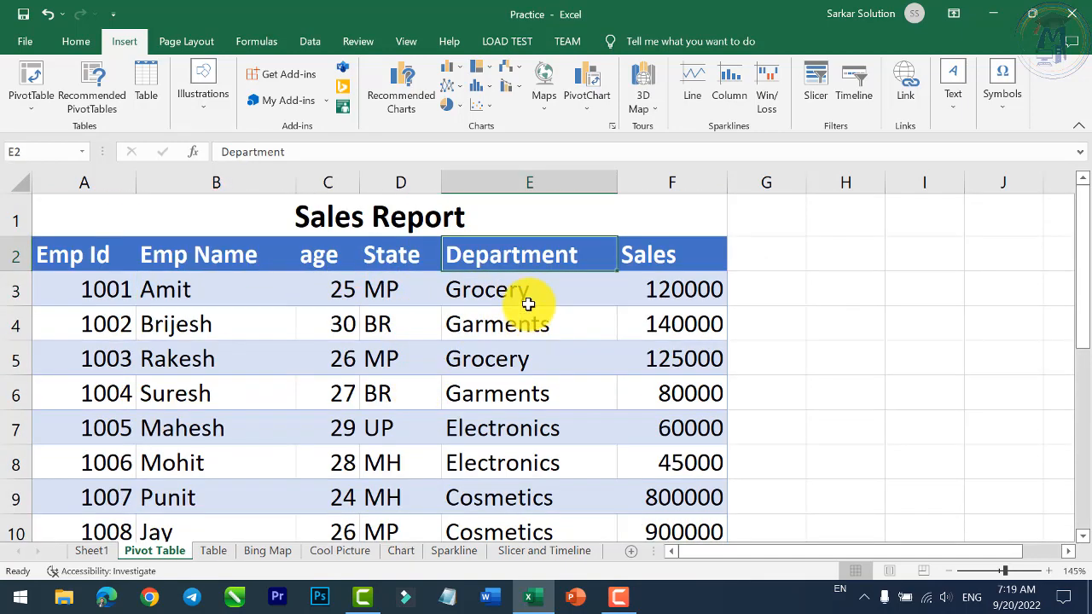
left_click(528, 305)
left_click(524, 332)
left_click(524, 369)
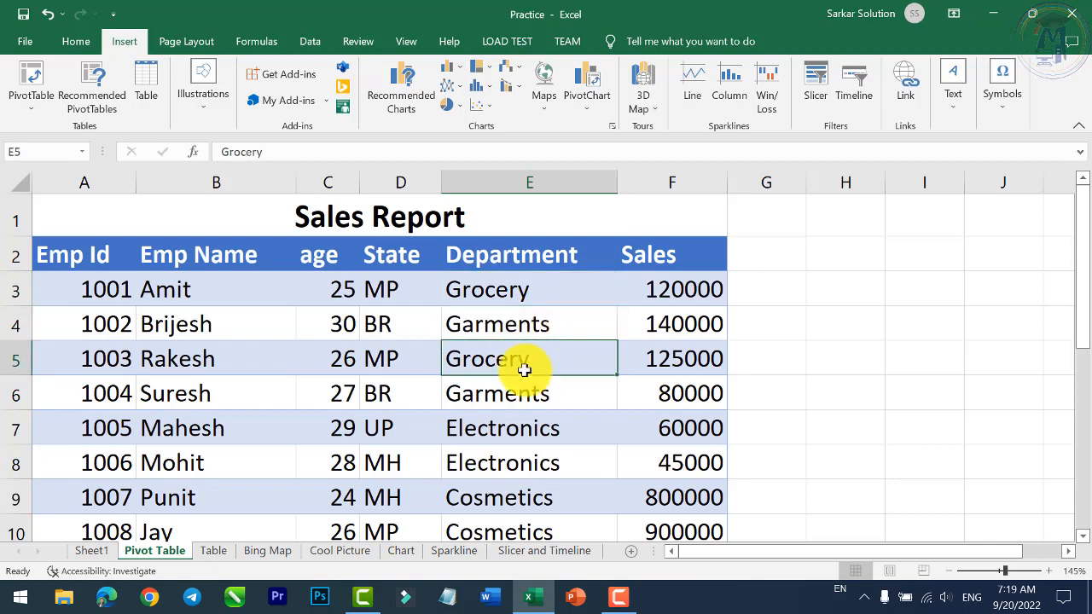
left_click(528, 398)
scroll(539, 295, "down", 2)
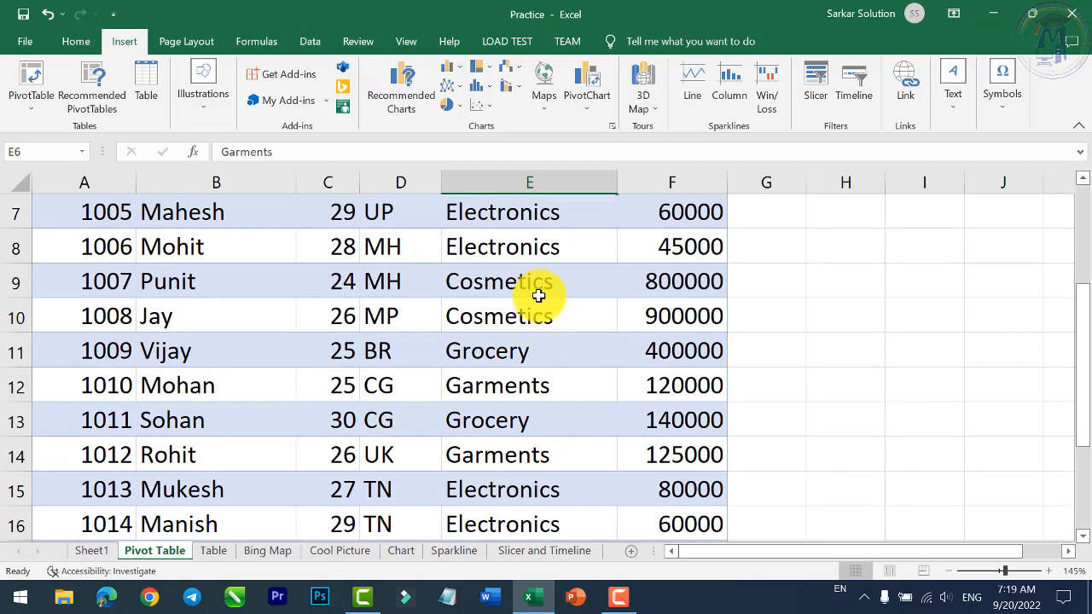
scroll(524, 331, "down", 1)
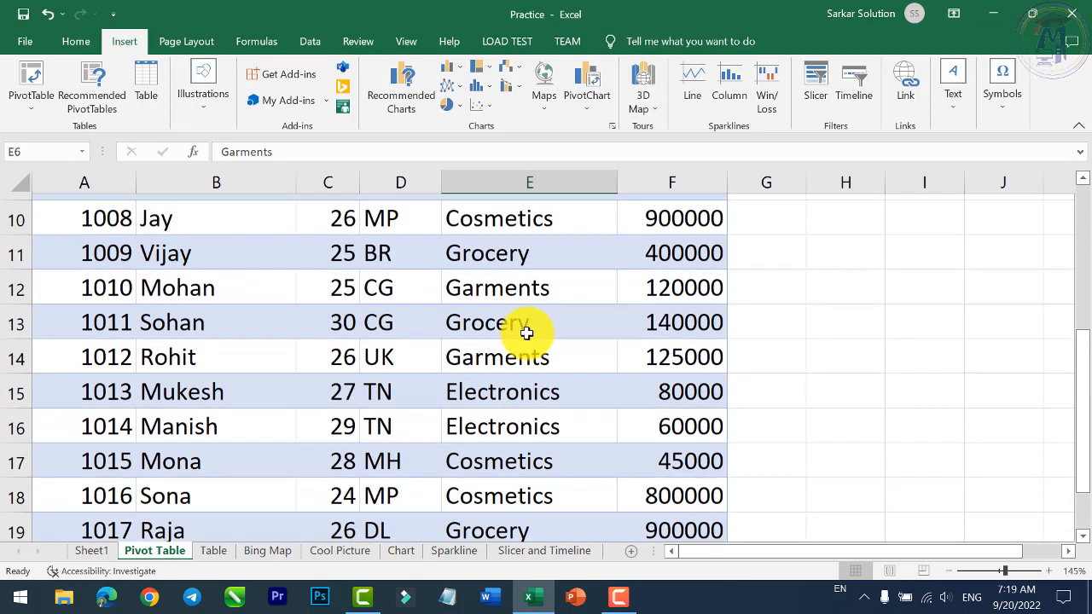
scroll(515, 419, "down", 2)
scroll(520, 405, "up", 5)
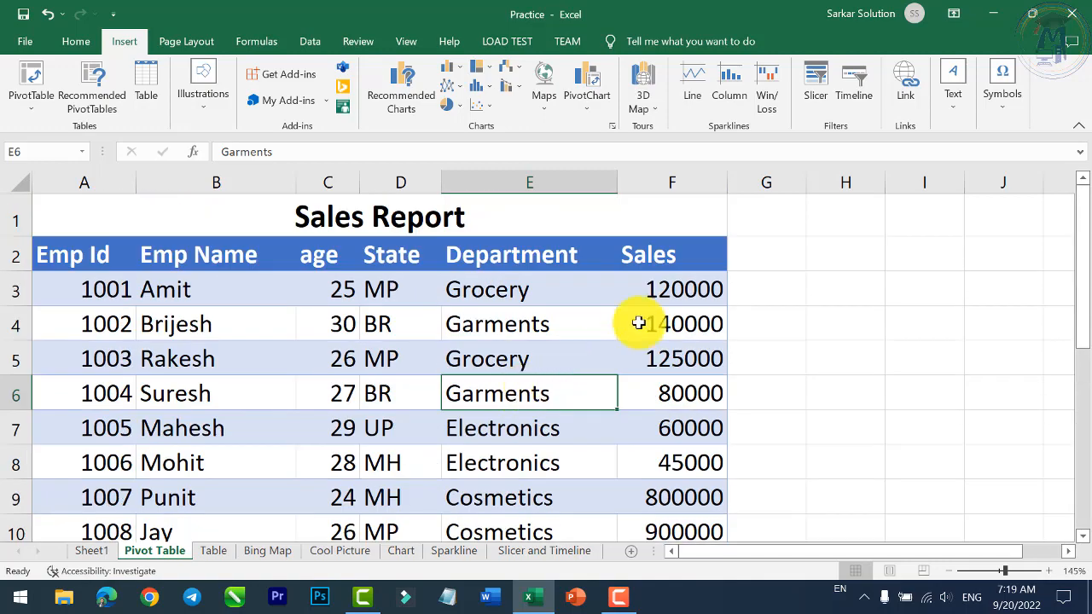
- Examine the Sales figures alongside the departments throughout the report
scroll(662, 320, "down", 5)
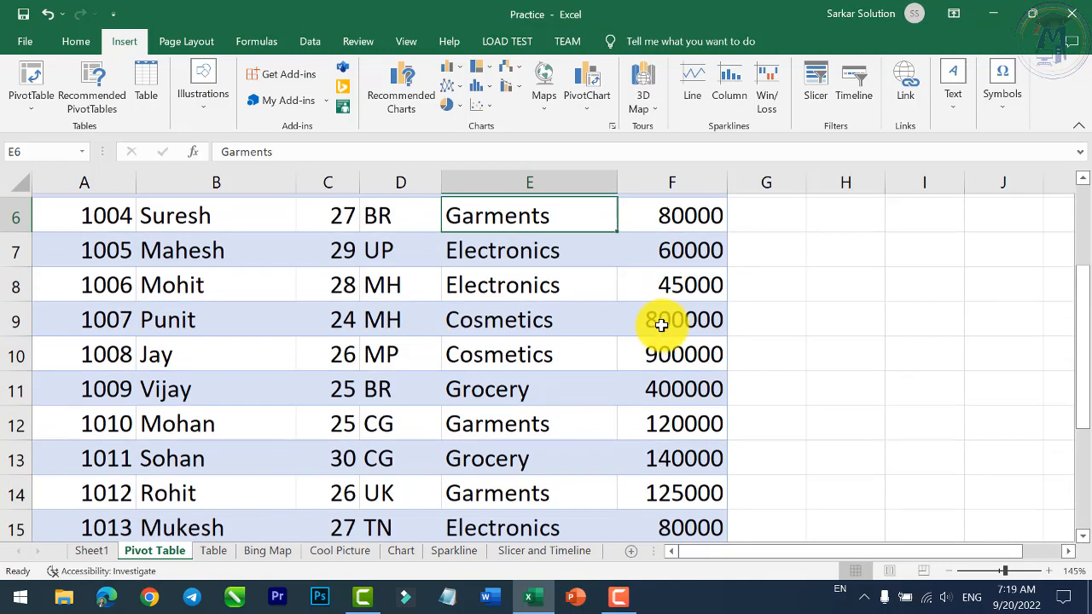
scroll(662, 326, "up", 3)
scroll(663, 325, "up", 2)
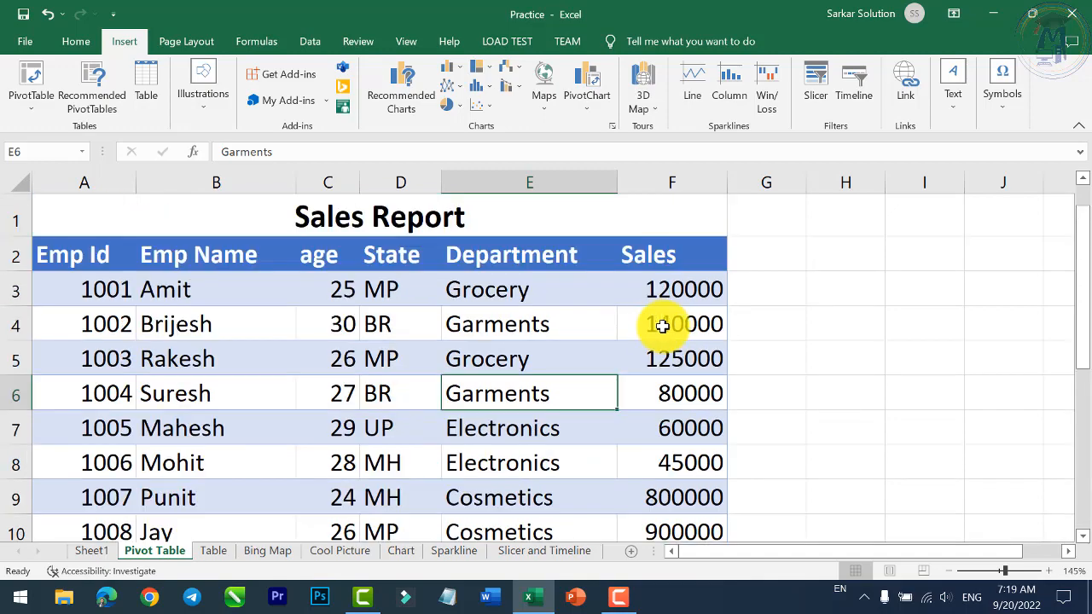
scroll(524, 336, "down", 2)
scroll(437, 348, "down", 2)
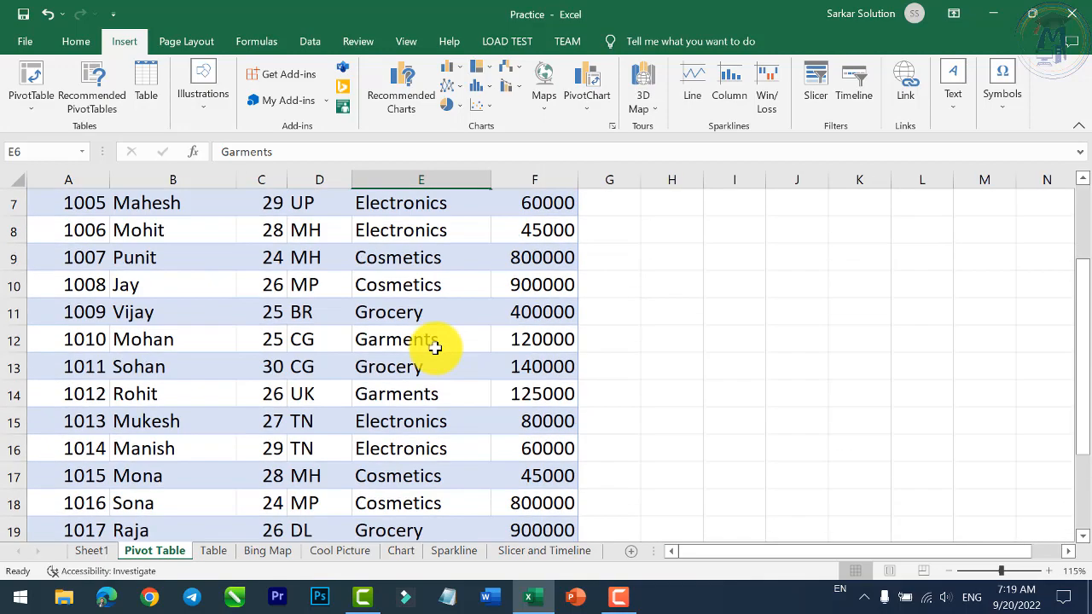
scroll(433, 343, "down", 1)
left_click(379, 365)
scroll(379, 364, "up", 2)
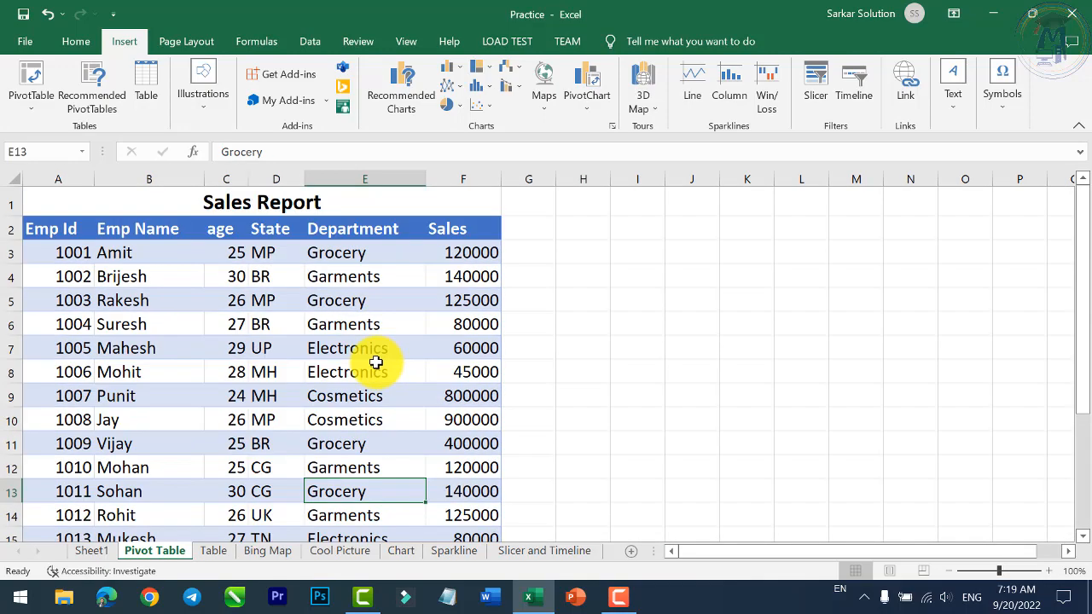
- Review how the employee records relate to their departments and where the Grocery department recurs
left_click(47, 229)
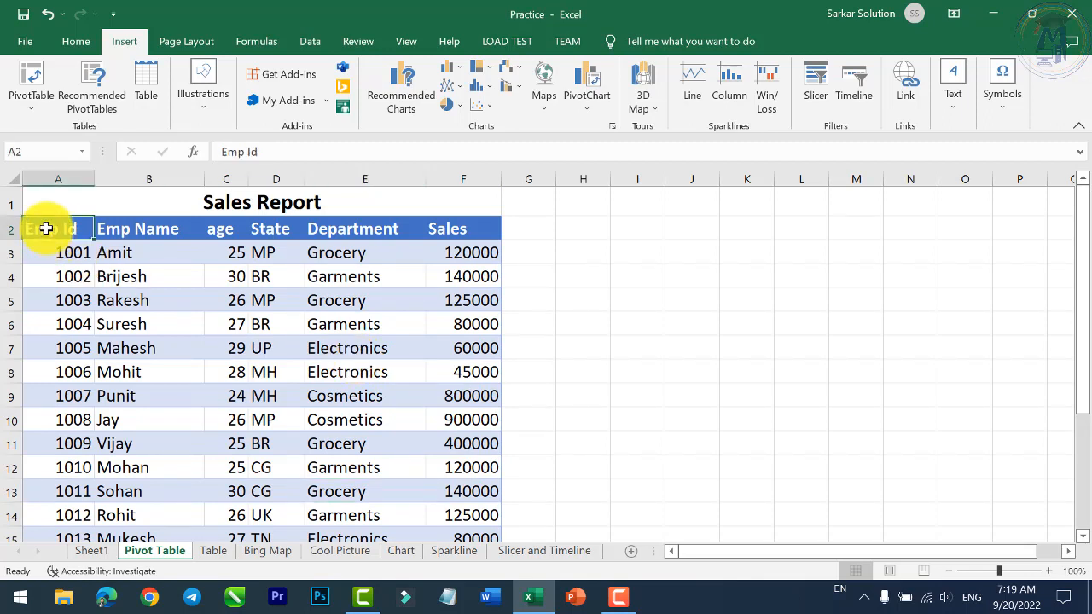
left_click_drag(47, 229, 407, 268)
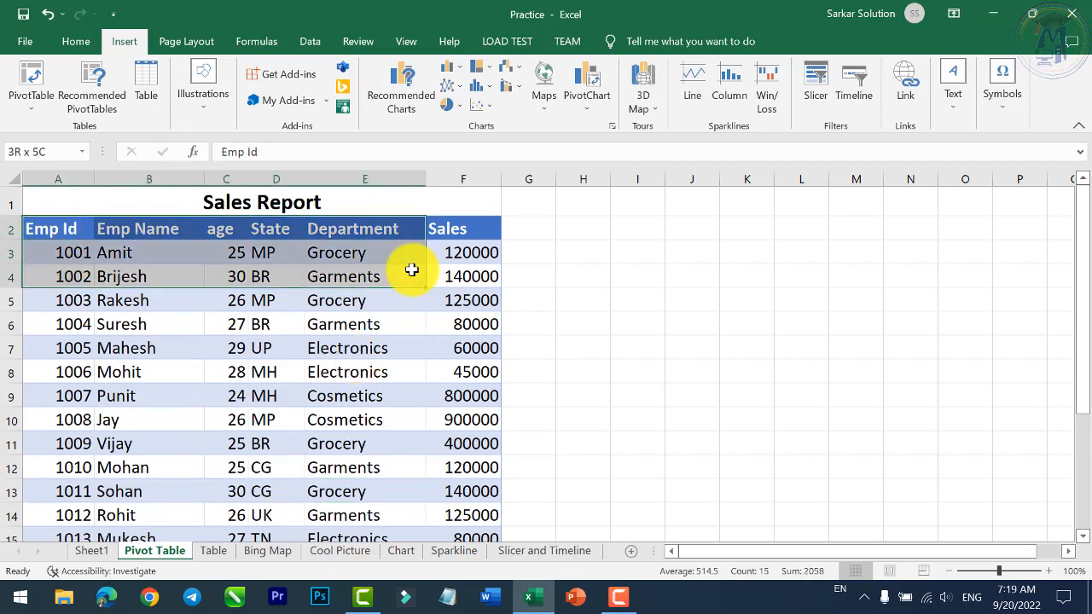
left_click(367, 318)
left_click(136, 256)
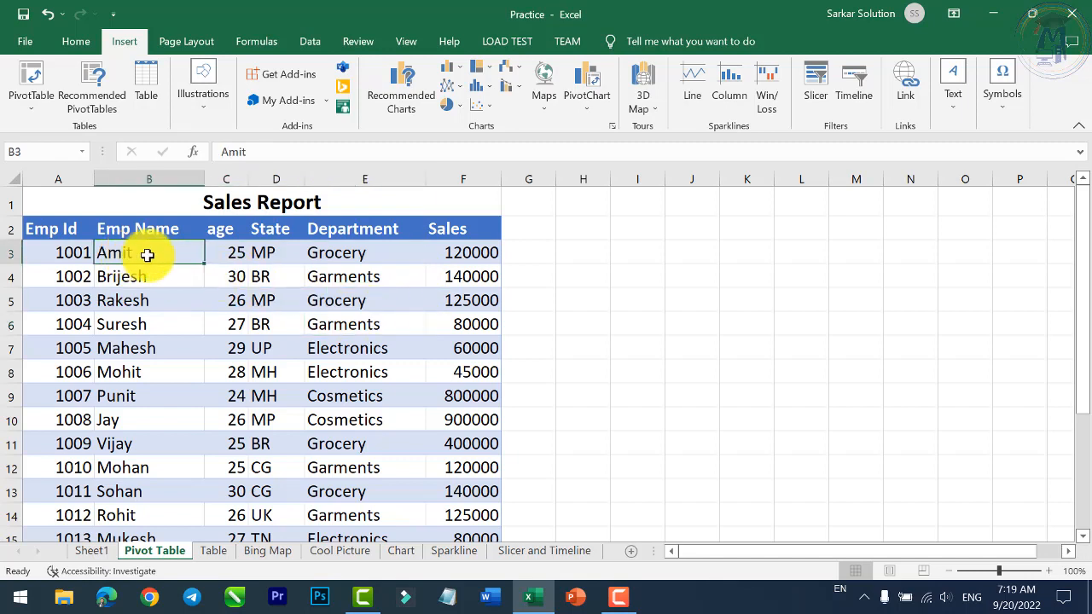
left_click(338, 256)
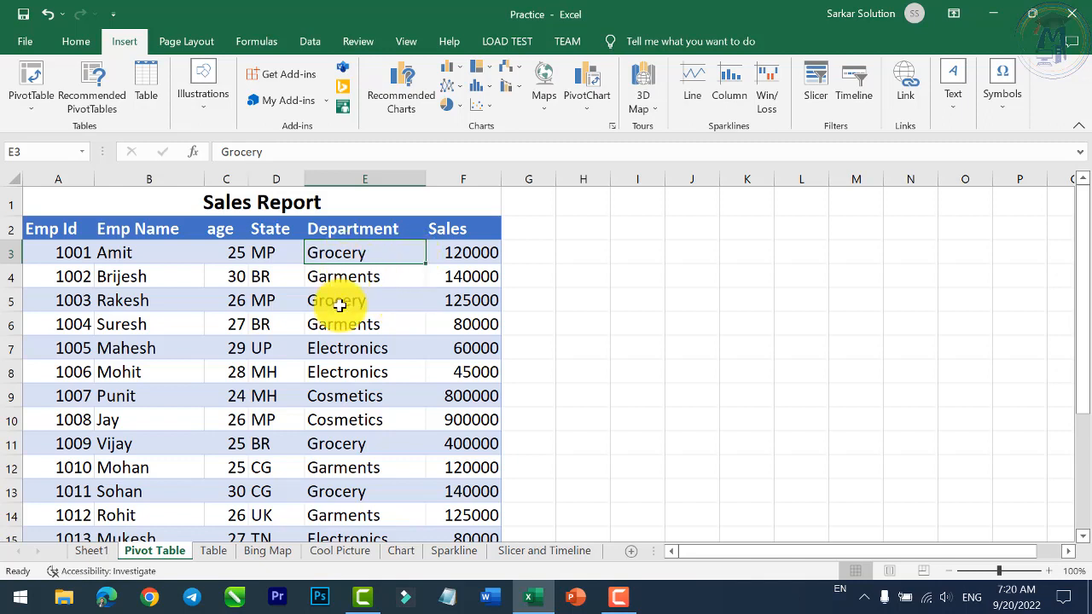
key("Down")
key("Down")
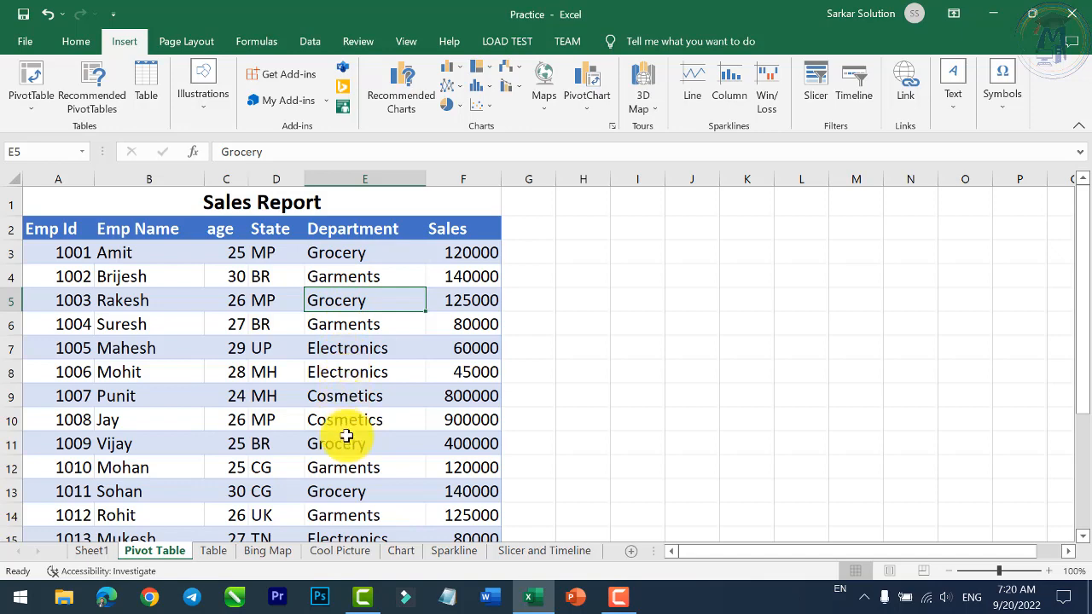
scroll(354, 431, "down", 2)
scroll(353, 449, "up", 2)
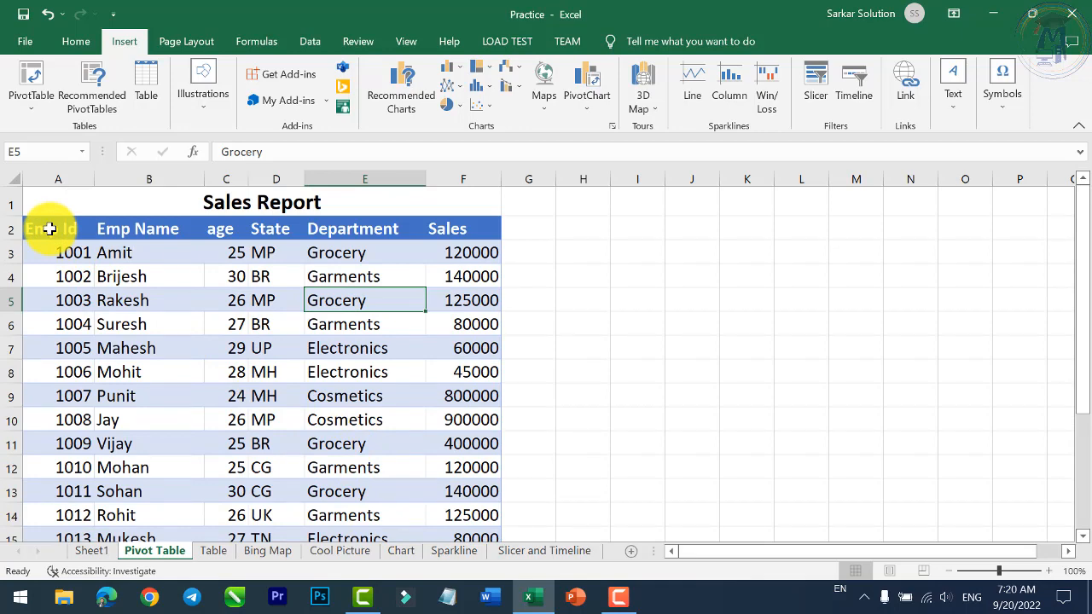
- Create a PivotTable from the sales data in A2:F21, headings included, and place it on a new worksheet
left_click_drag(49, 229, 456, 483)
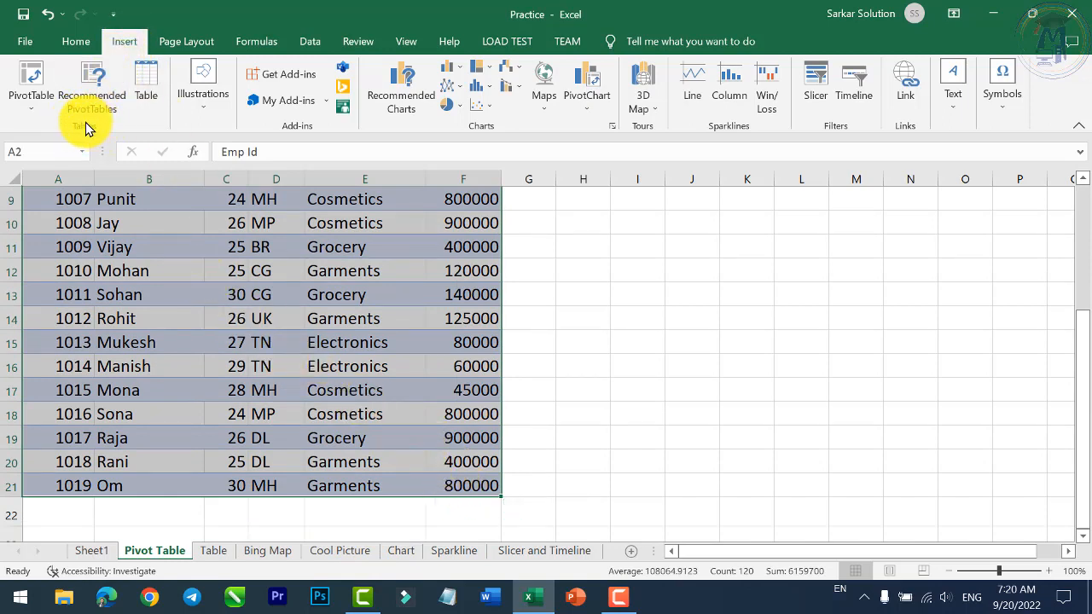
left_click(32, 77)
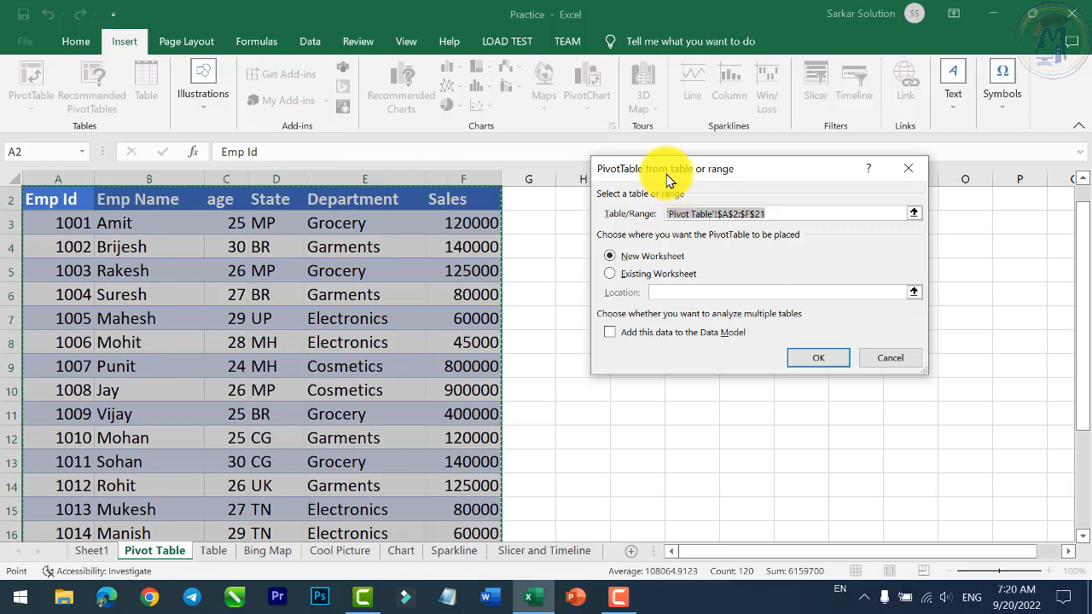
left_click_drag(691, 181, 457, 200)
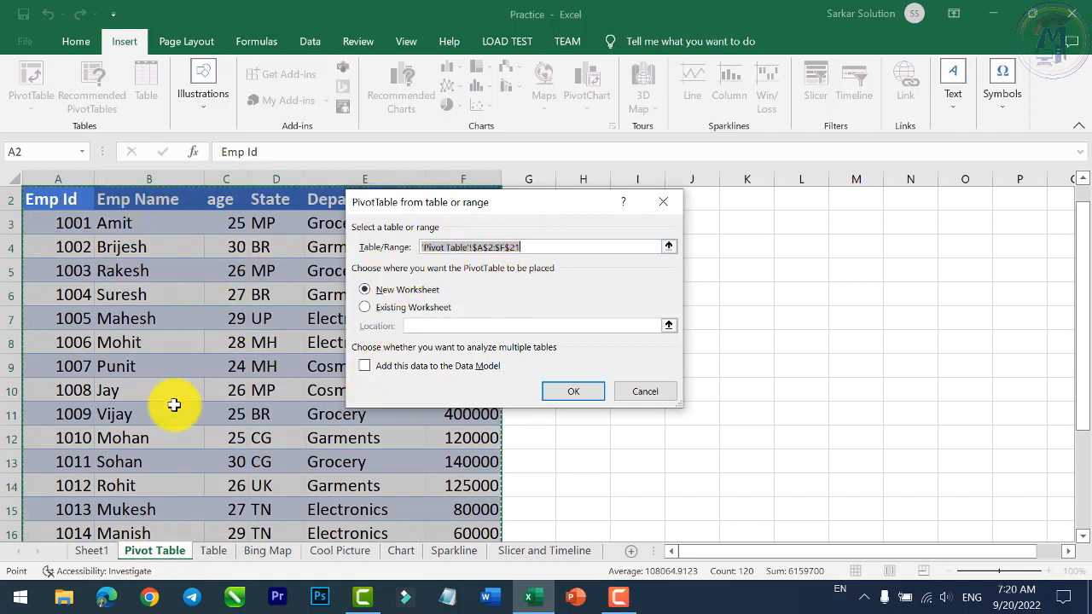
left_click(406, 309)
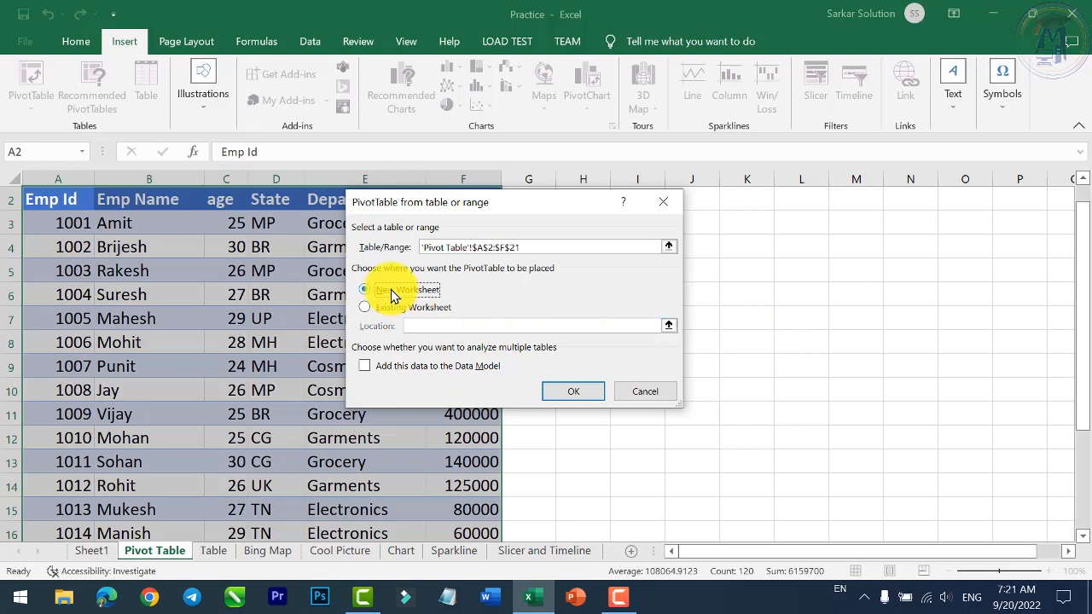
left_click(574, 391)
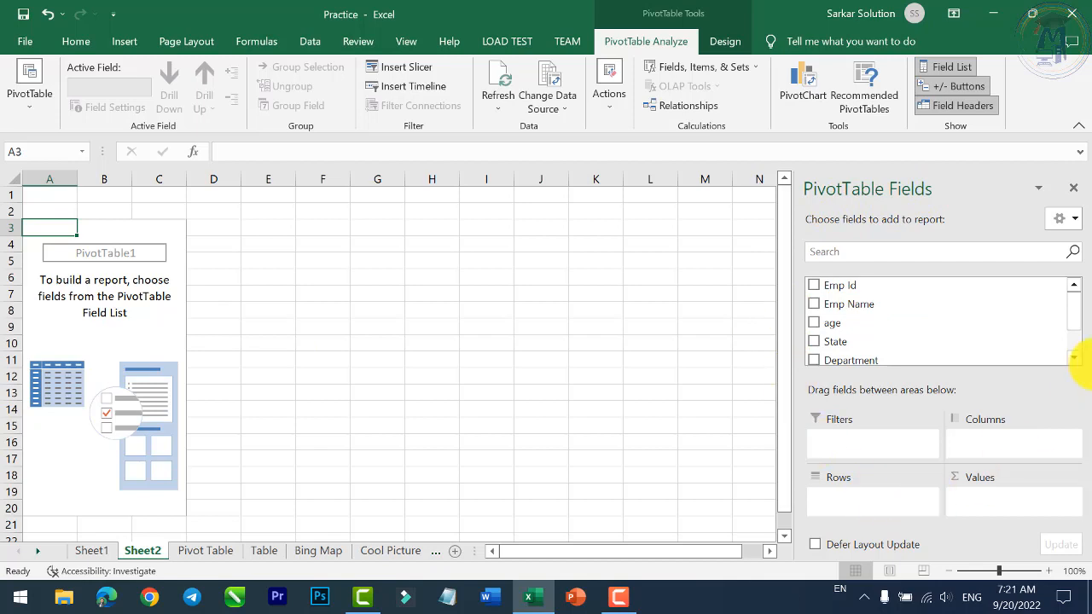
- Hide the PivotTable field list and show it again
left_click(1074, 190)
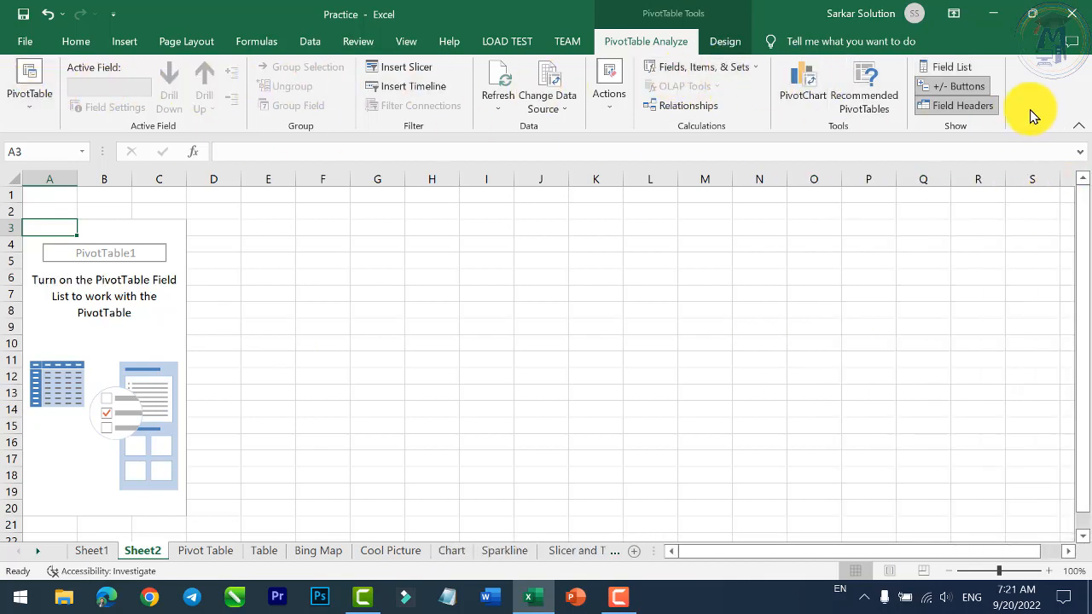
left_click(948, 70)
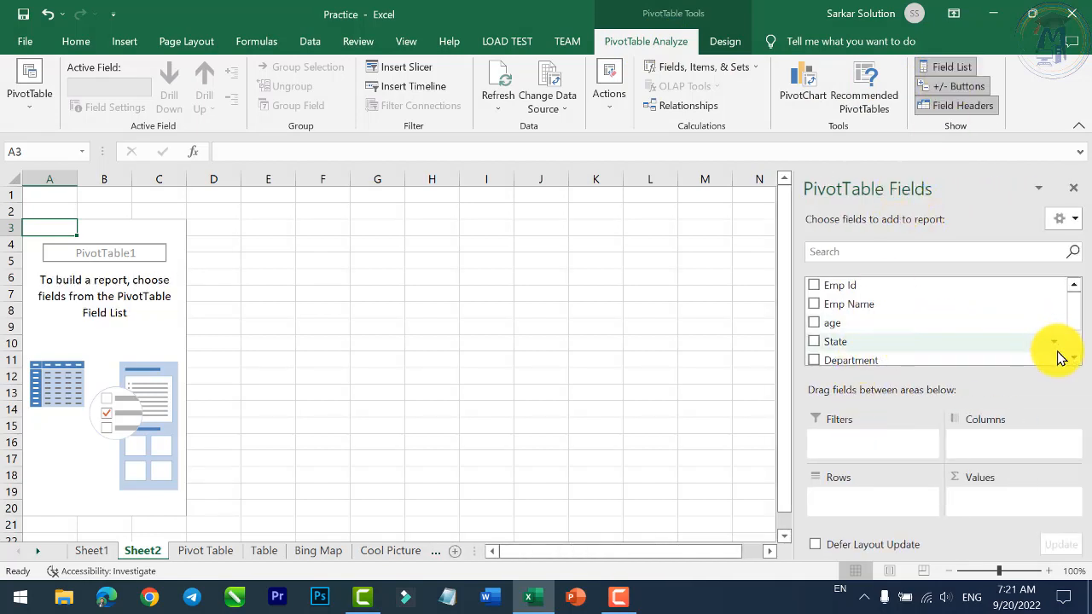
- Lay out the PivotTable with Emp Name in the rows, Department in the columns and Sales in the values
scroll(1019, 290, "down", 1)
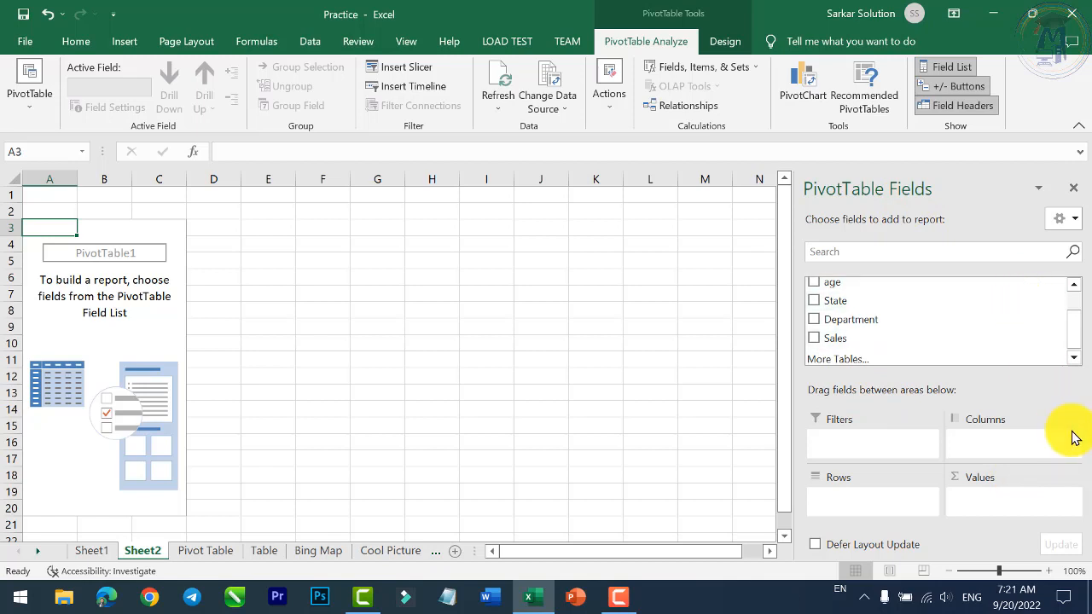
scroll(887, 315, "up", 1)
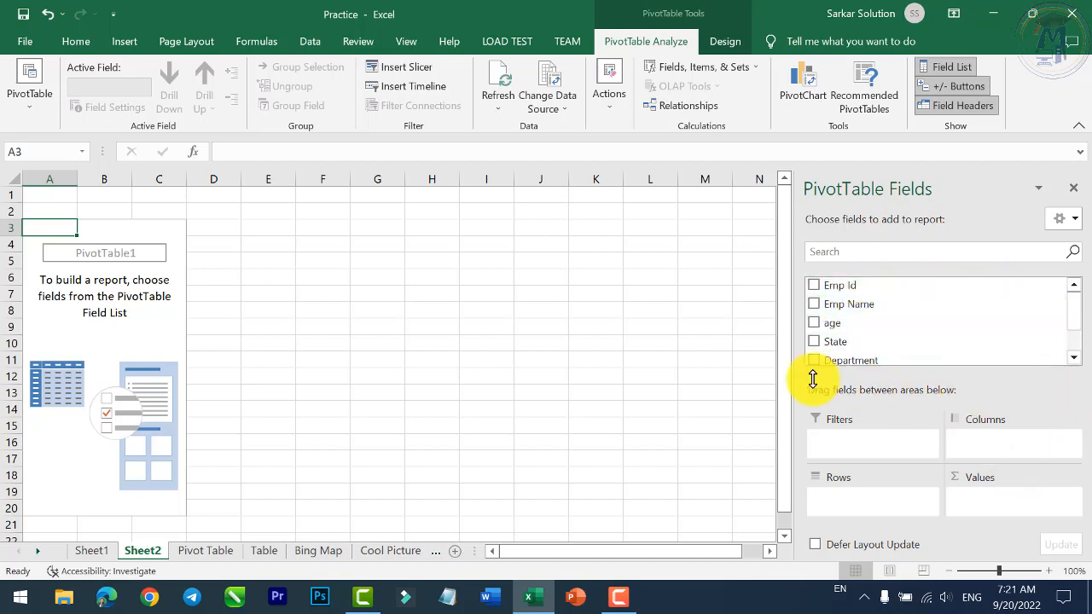
left_click(205, 551)
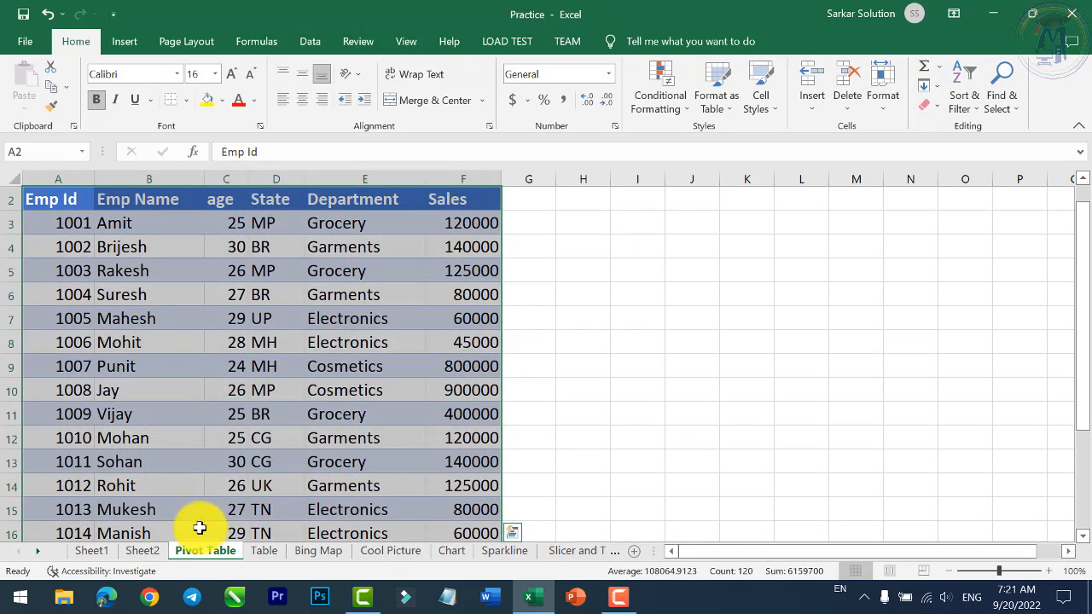
left_click(150, 550)
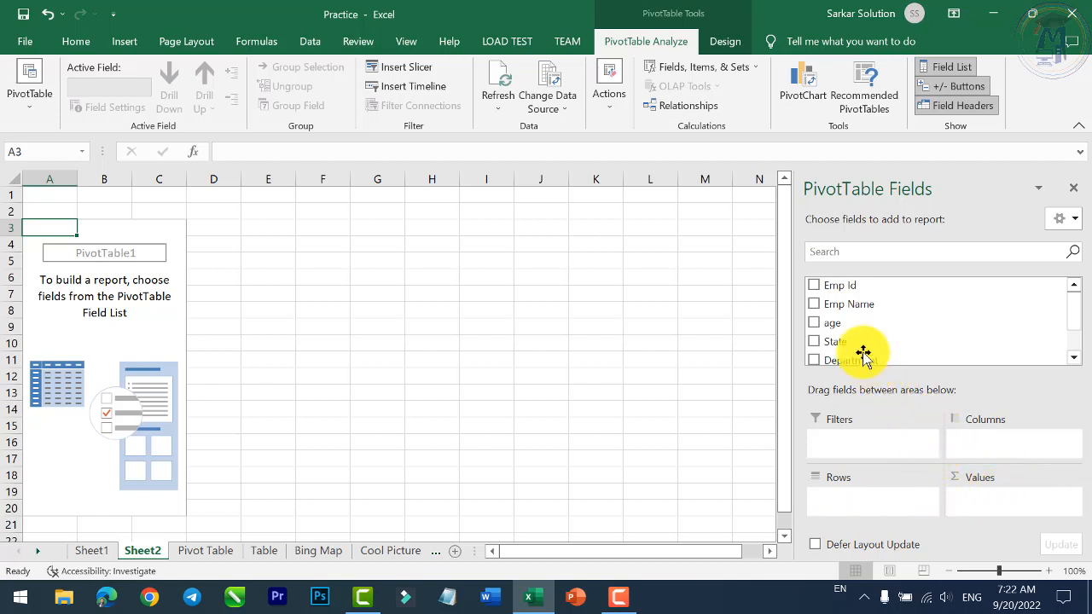
left_click_drag(847, 307, 875, 500)
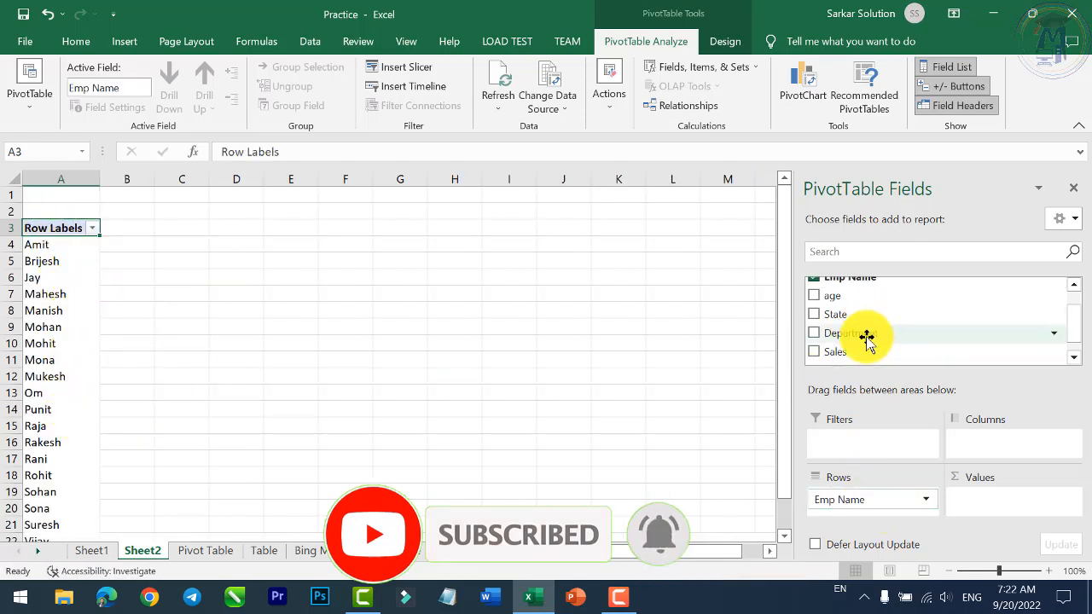
left_click_drag(854, 333, 999, 447)
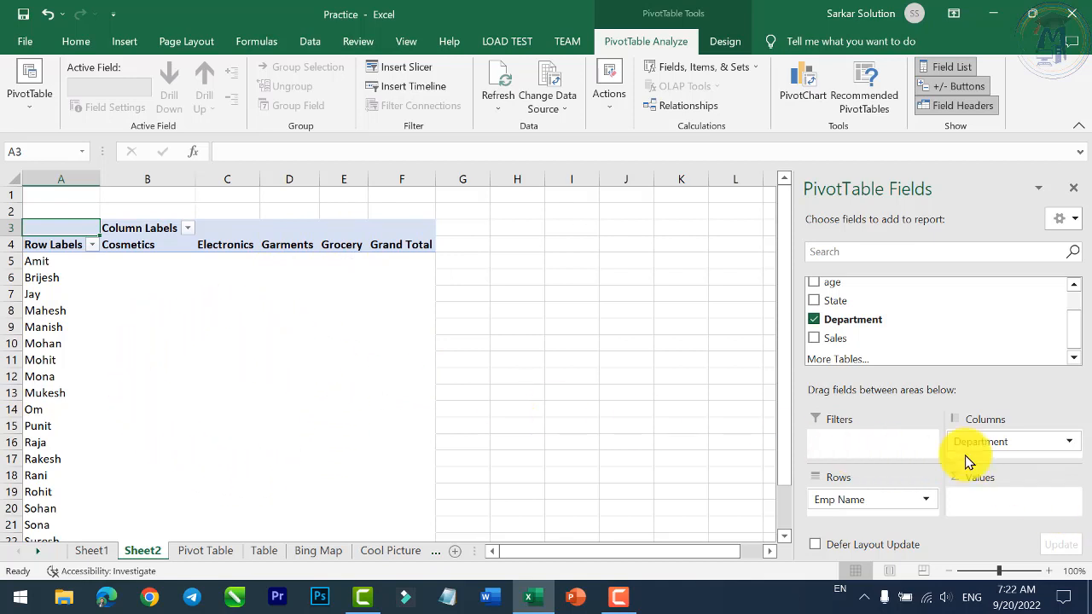
left_click_drag(832, 338, 992, 501)
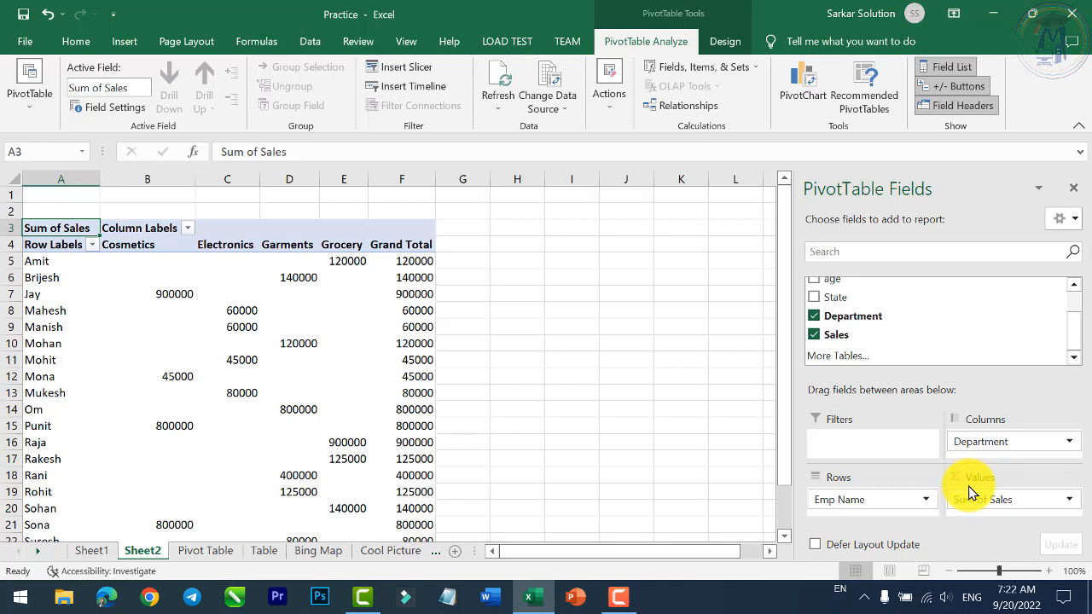
left_click_drag(1024, 499, 967, 516)
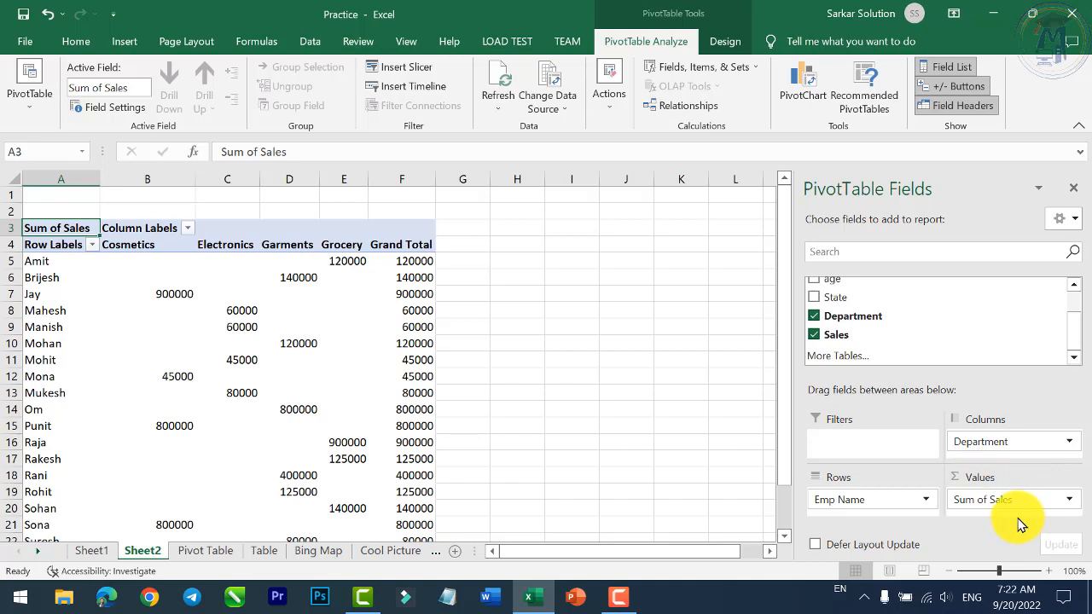
left_click_drag(1018, 517, 977, 529)
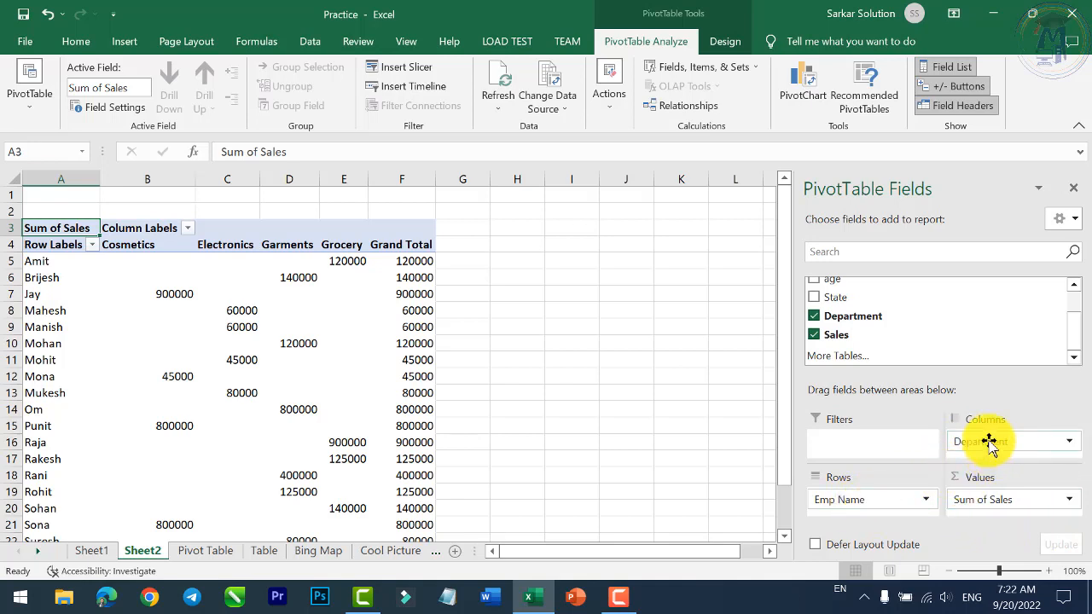
left_click_drag(987, 441, 981, 447)
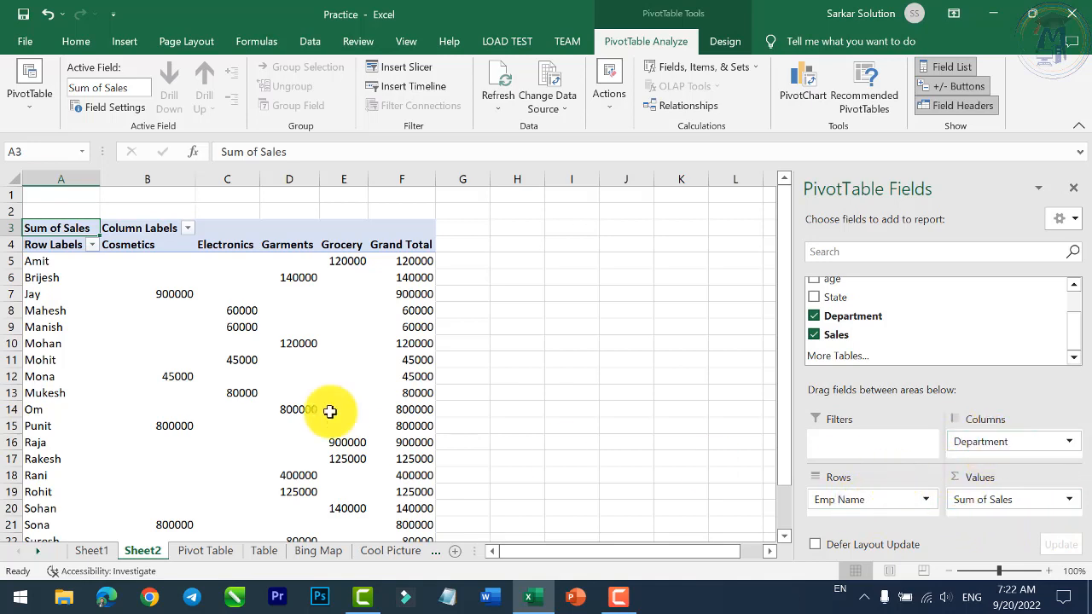
- Examine each employee's sales by department, including the Cosmetics total and the overall grand total
left_click(152, 245)
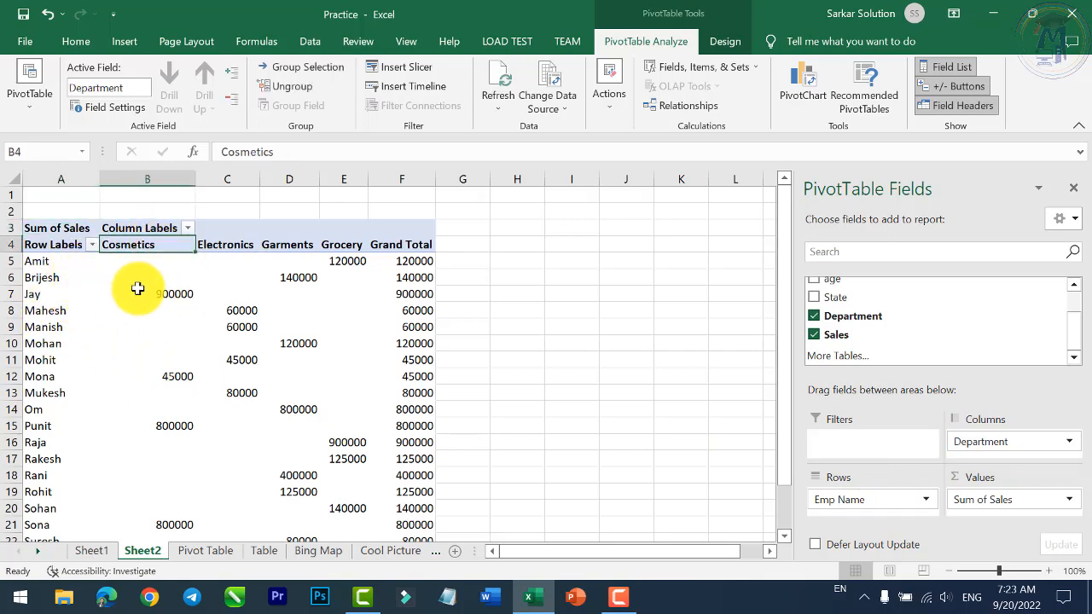
scroll(153, 285, "down", 1)
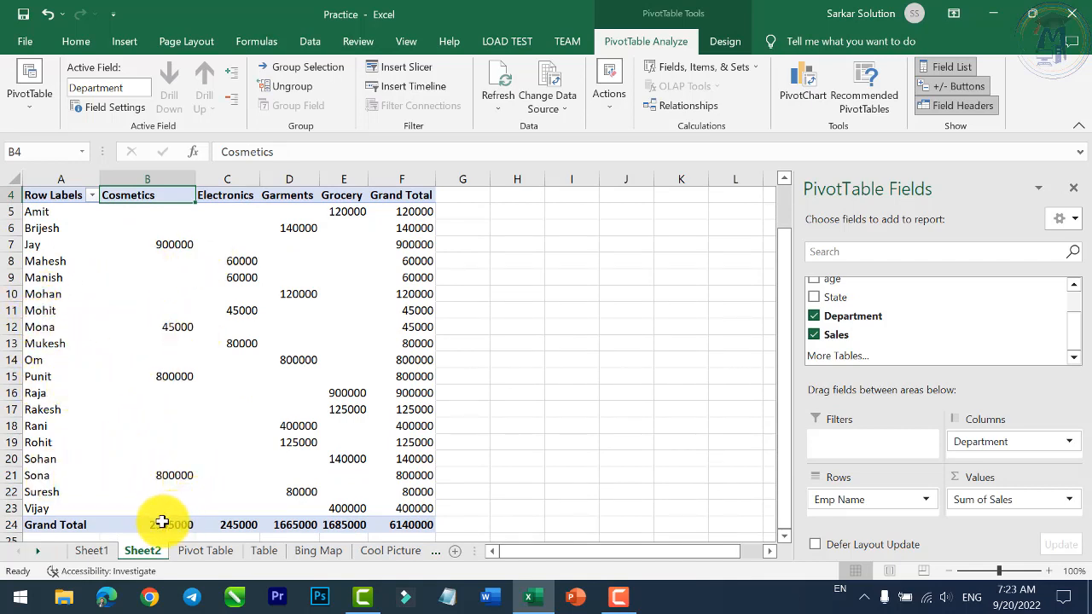
left_click(174, 526)
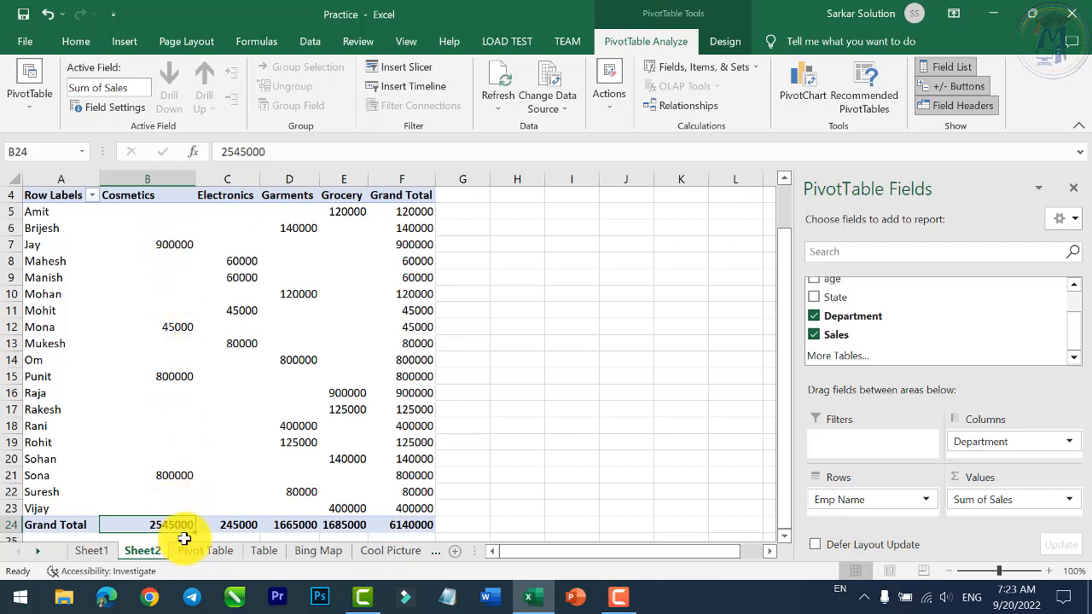
scroll(244, 514, "up", 1)
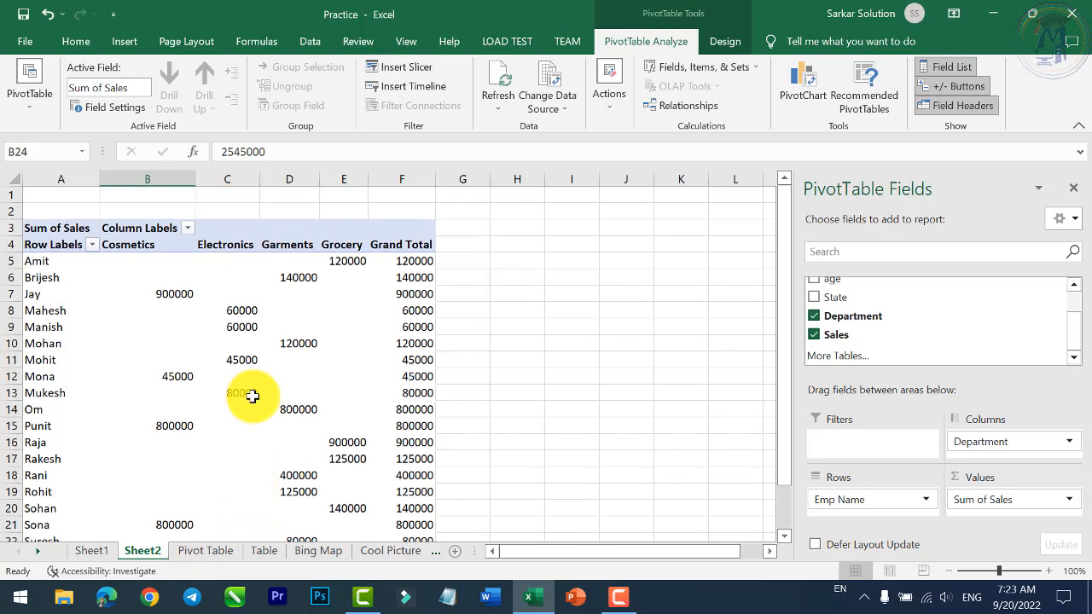
scroll(234, 276, "down", 1)
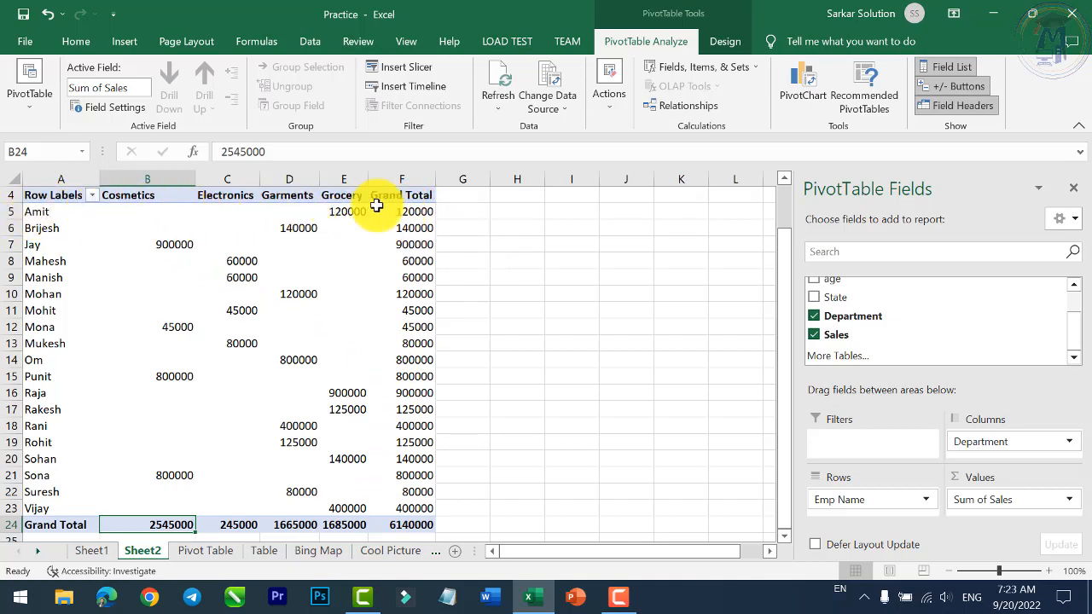
left_click(403, 527)
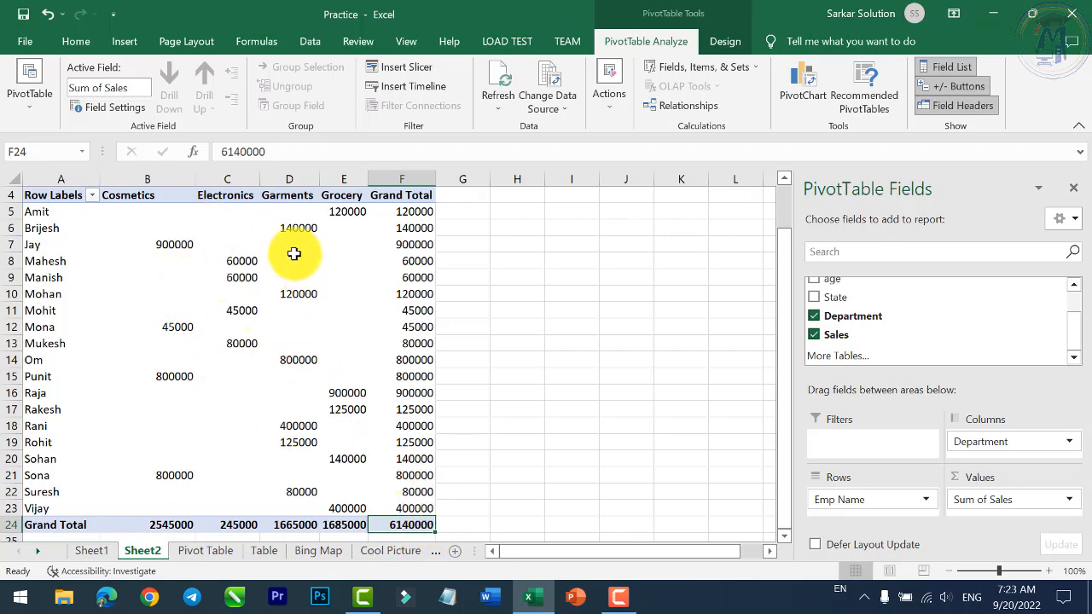
scroll(295, 308, "up", 1)
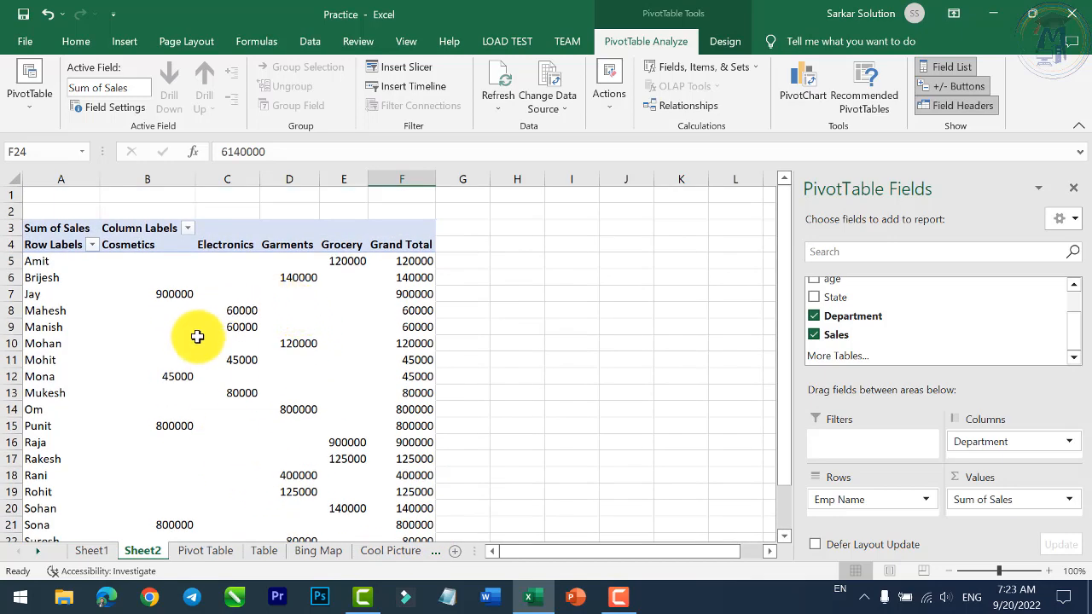
scroll(197, 337, "down", 2)
scroll(235, 352, "up", 1)
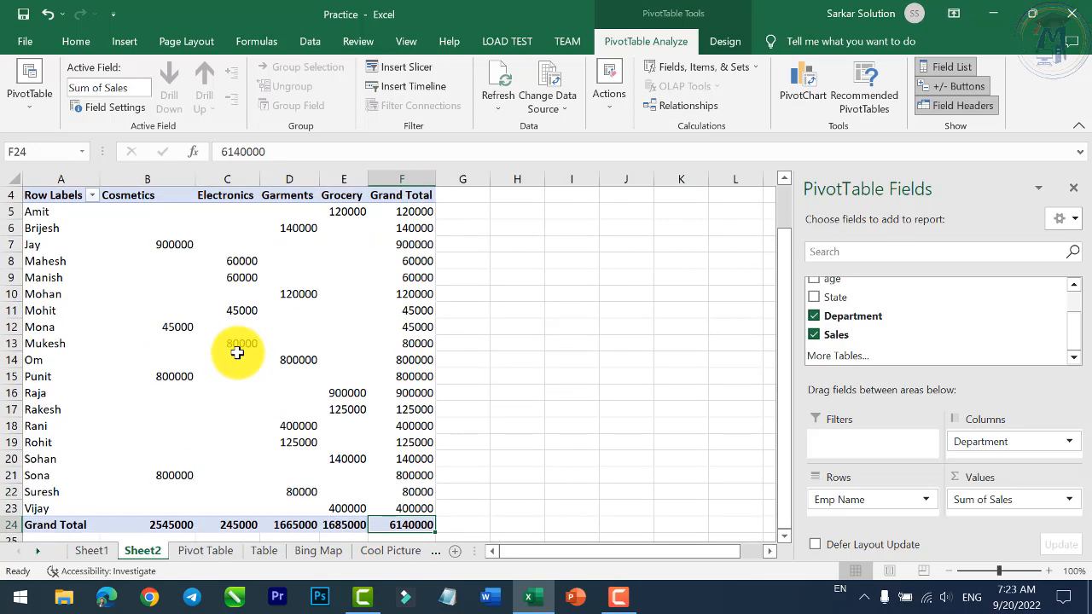
scroll(238, 348, "up", 1)
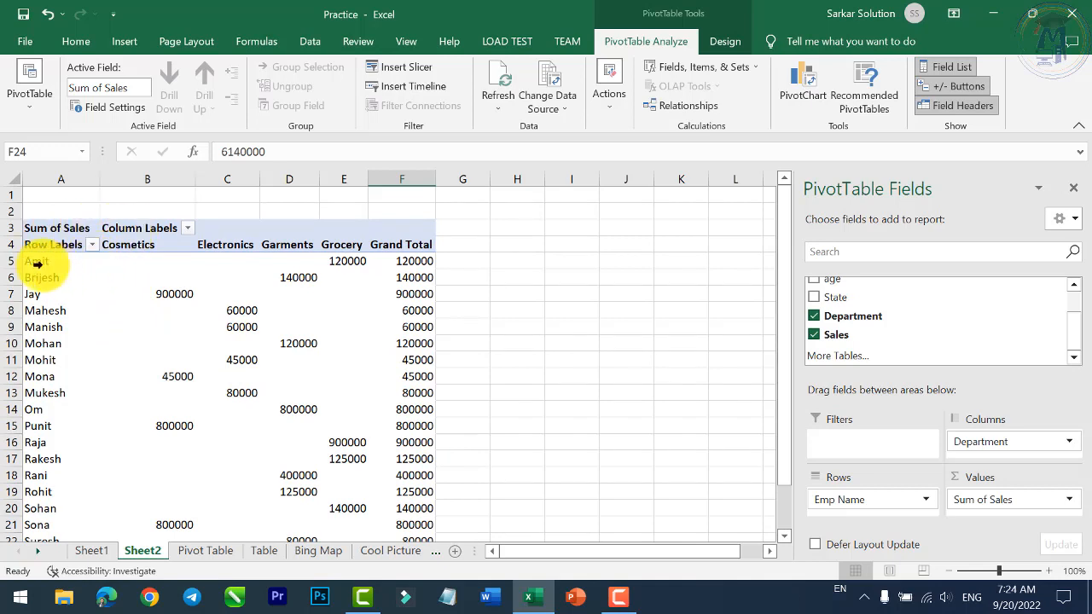
- Filter the PivotTable's column labels to show only the Cosmetics and Electronics departments
left_click(191, 232)
left_click(190, 227)
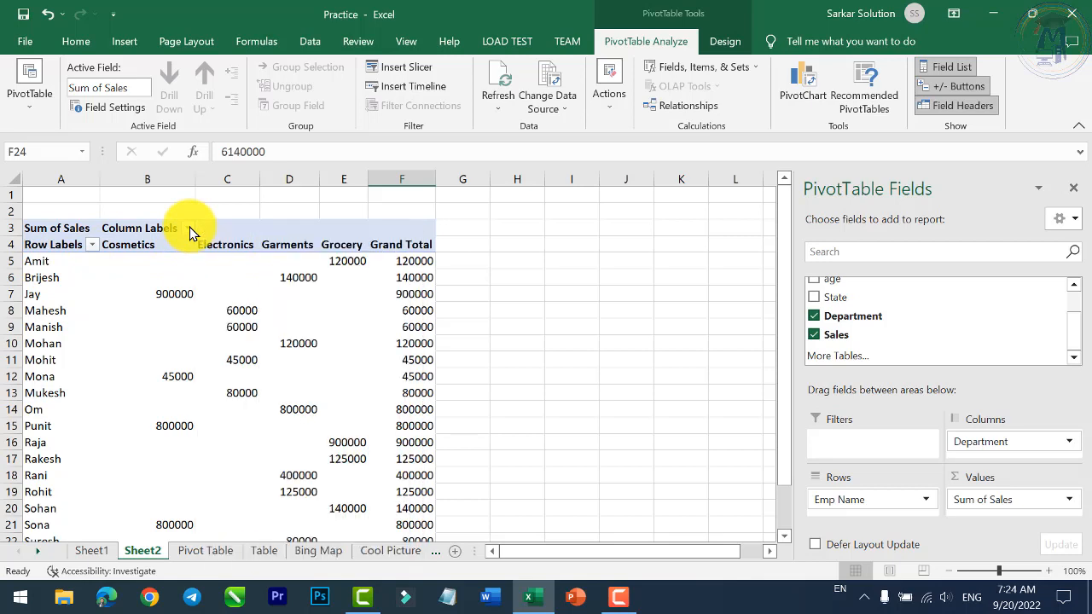
left_click(189, 231)
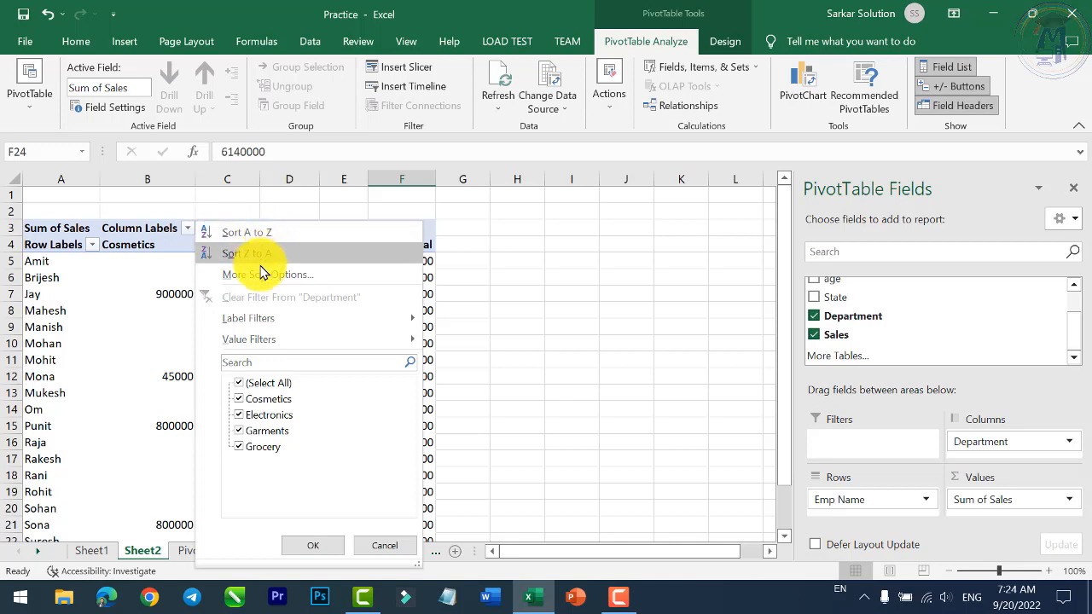
left_click(240, 383)
left_click(239, 415)
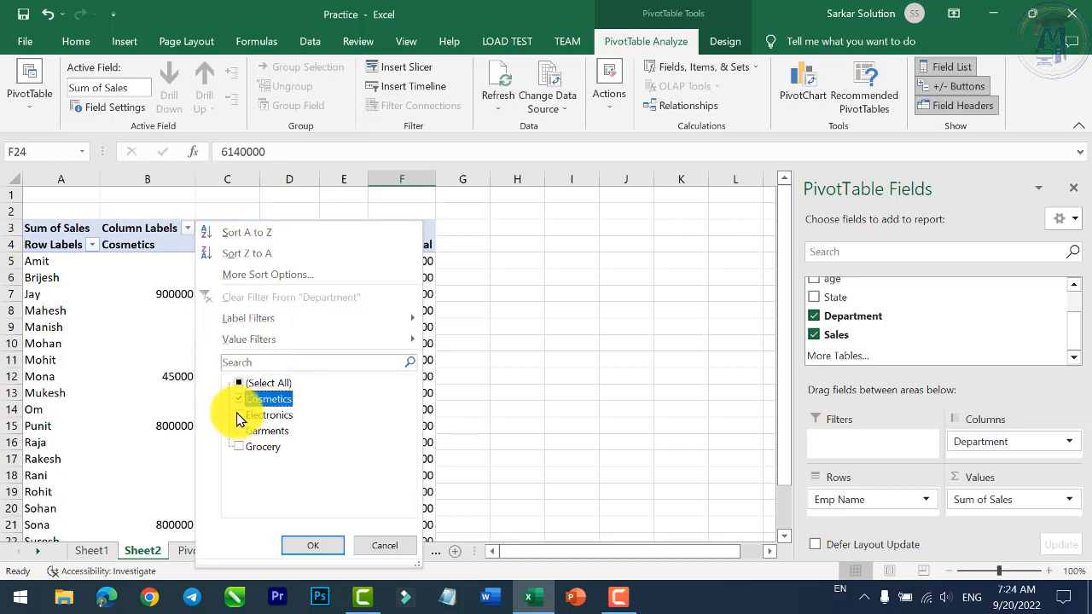
left_click(313, 545)
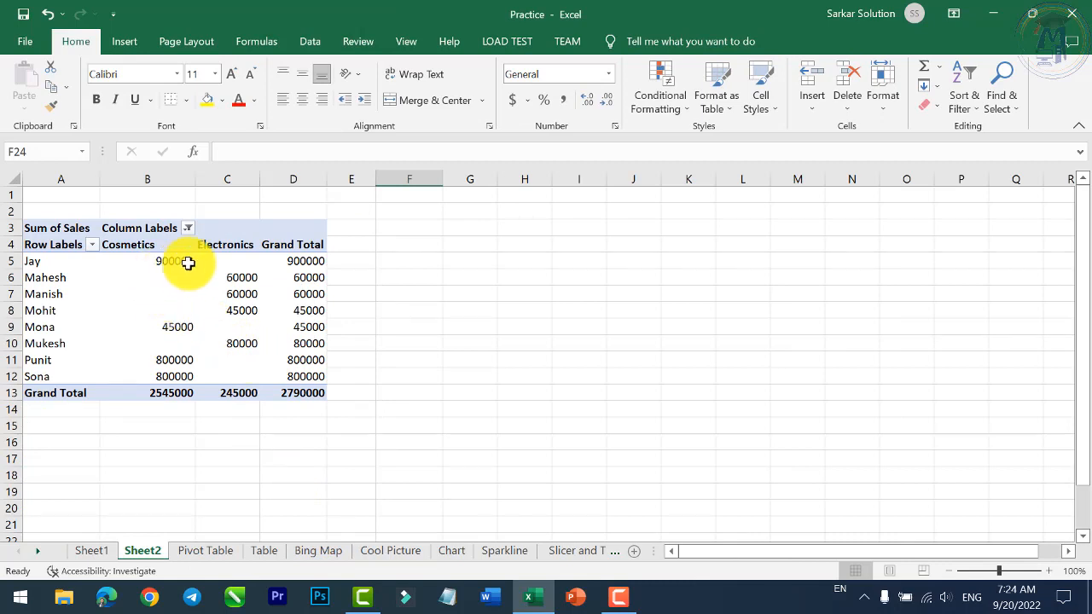
- Change the column label filter to show only the Garments department
left_click(188, 230)
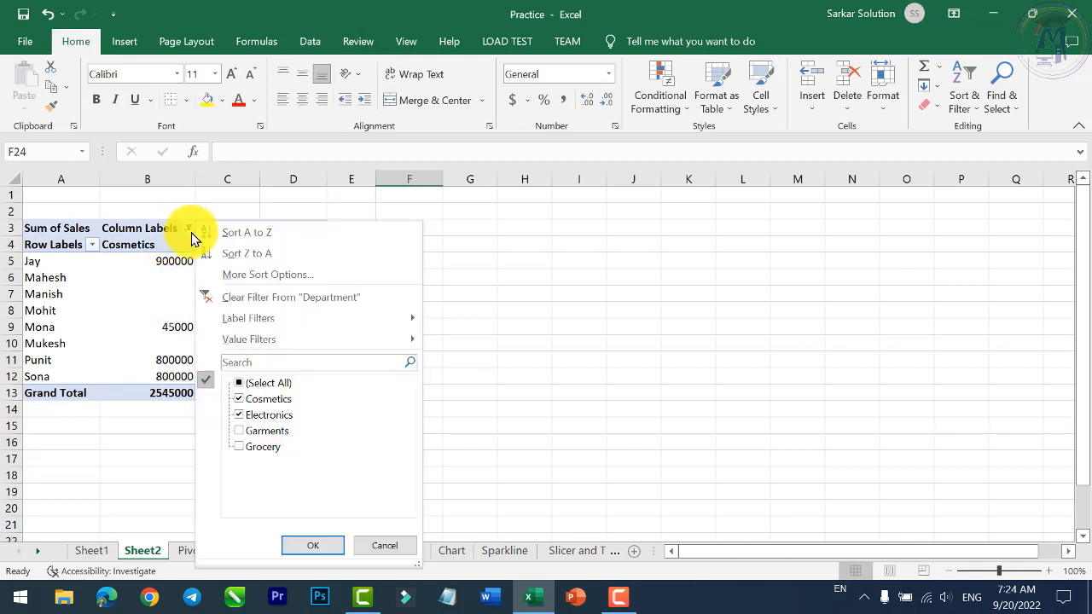
left_click(242, 415)
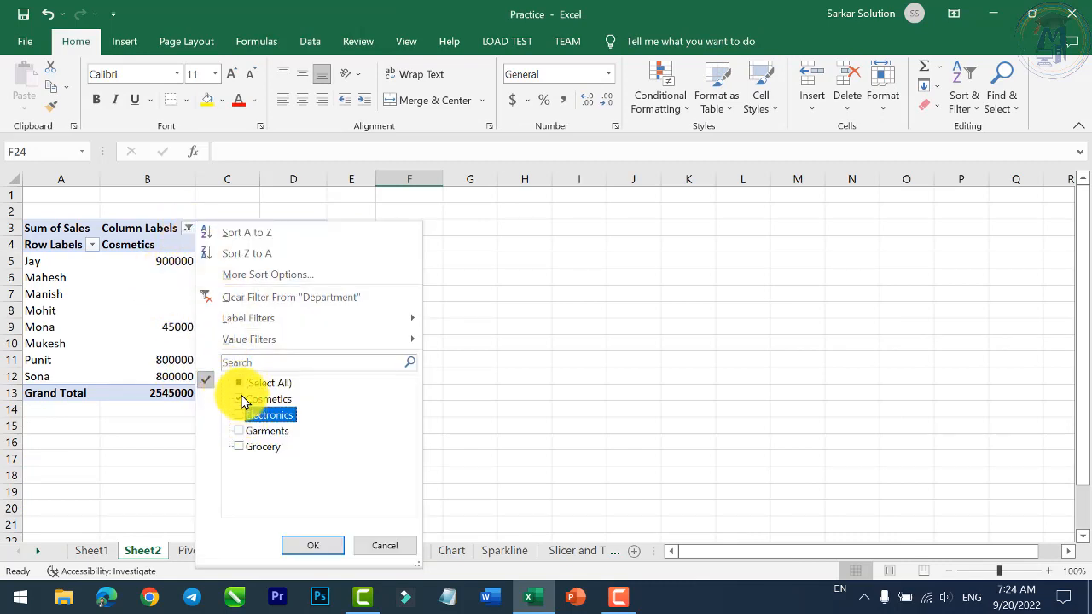
left_click(240, 399)
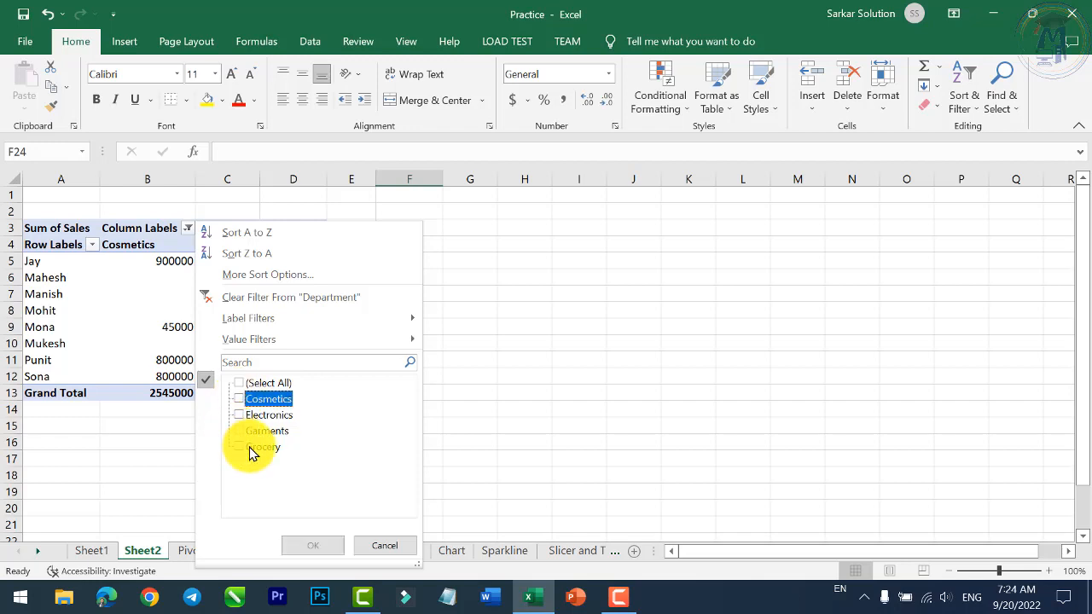
left_click(240, 431)
left_click(312, 545)
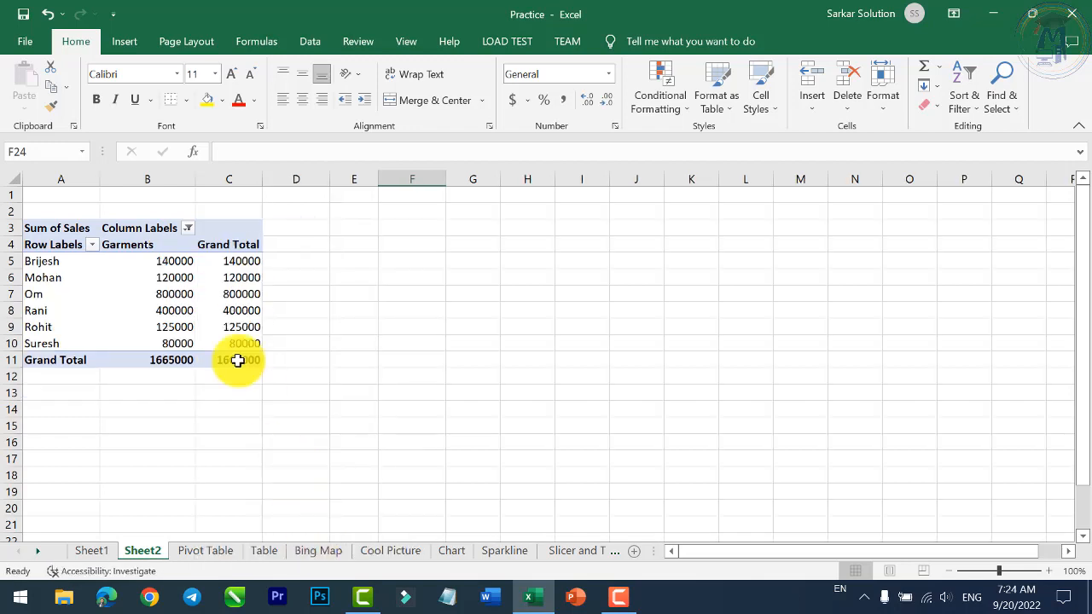
- Add the Grocery department to the column label filter alongside Garments
left_click(188, 231)
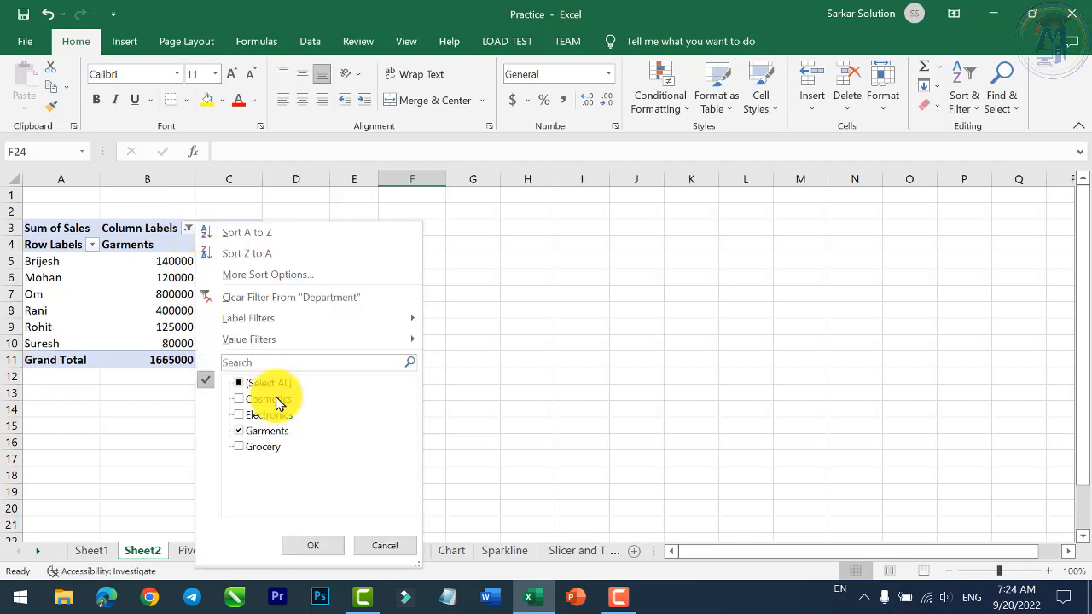
left_click(241, 447)
left_click(312, 546)
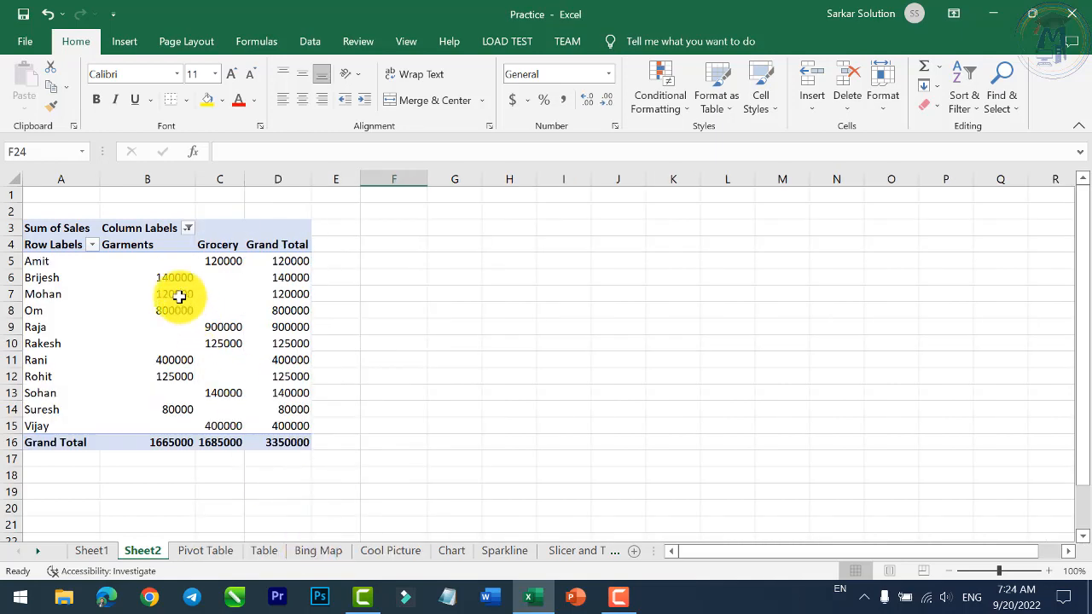
- Reset the column label filter to include all departments
left_click(187, 230)
left_click(242, 384)
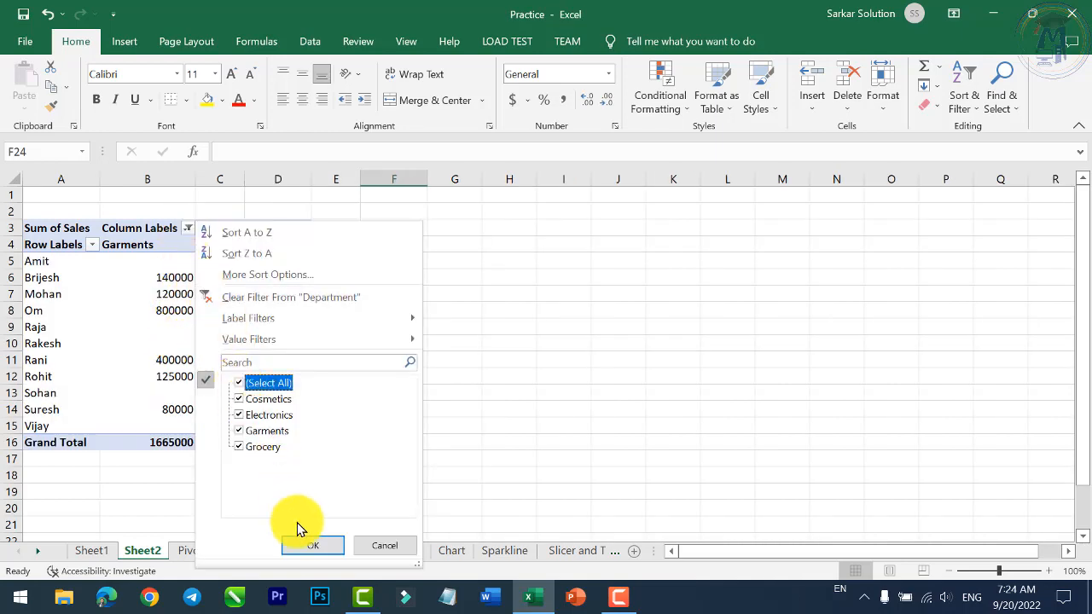
left_click(312, 545)
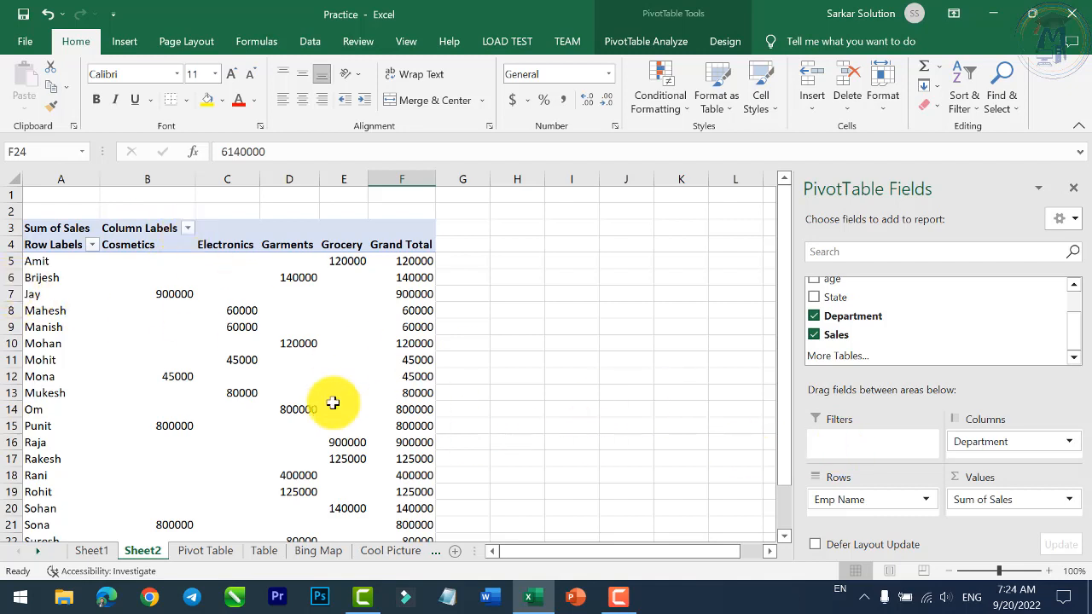
- Move the Department field from the PivotTable's columns to its report filters
scroll(256, 372, "down", 2)
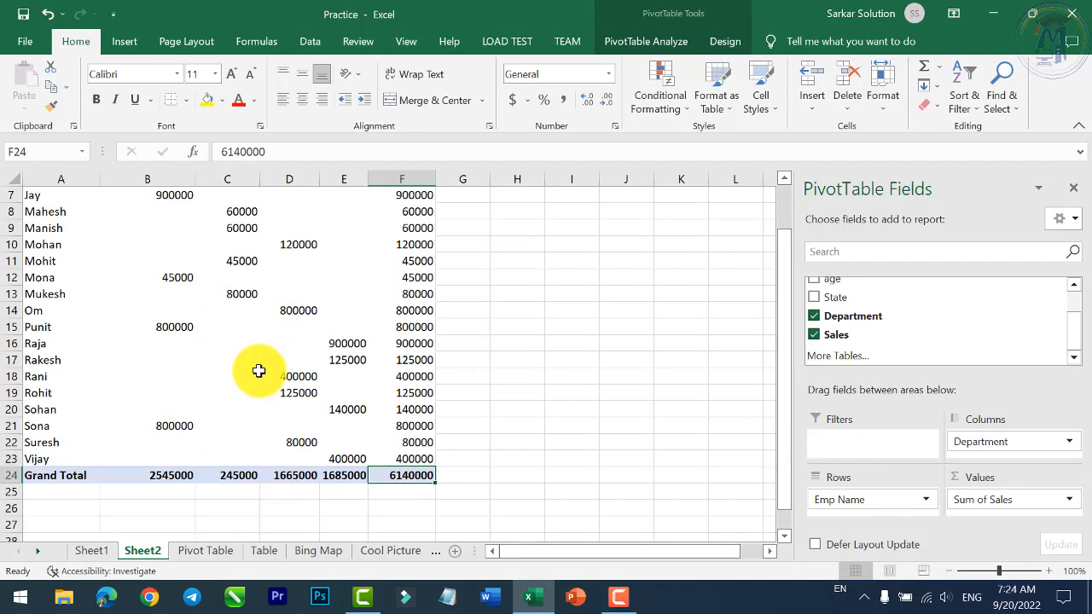
scroll(261, 288, "up", 1)
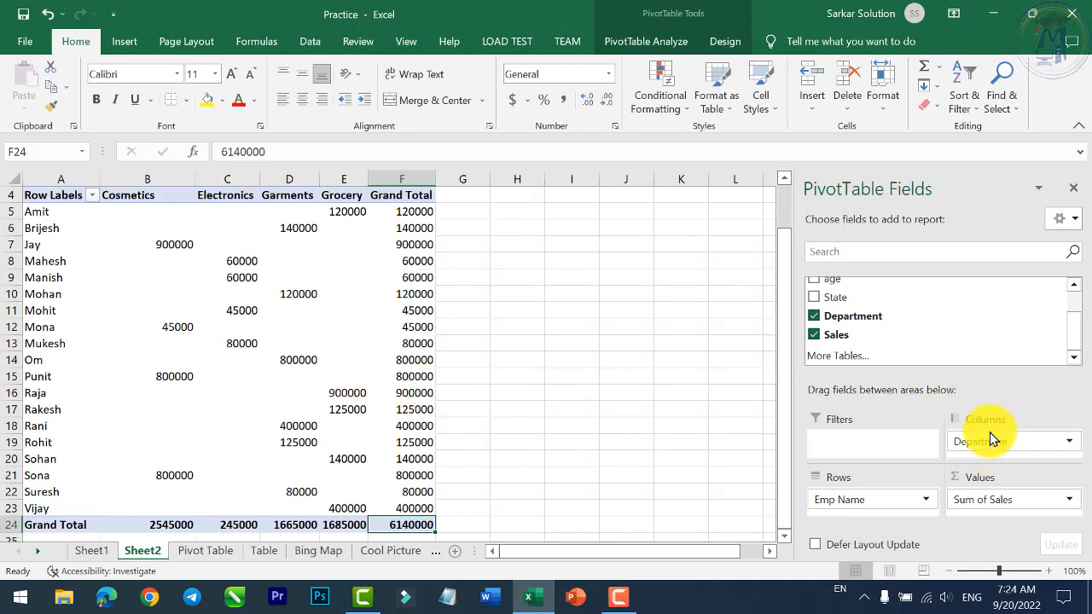
left_click_drag(981, 443, 872, 452)
scroll(185, 361, "up", 1)
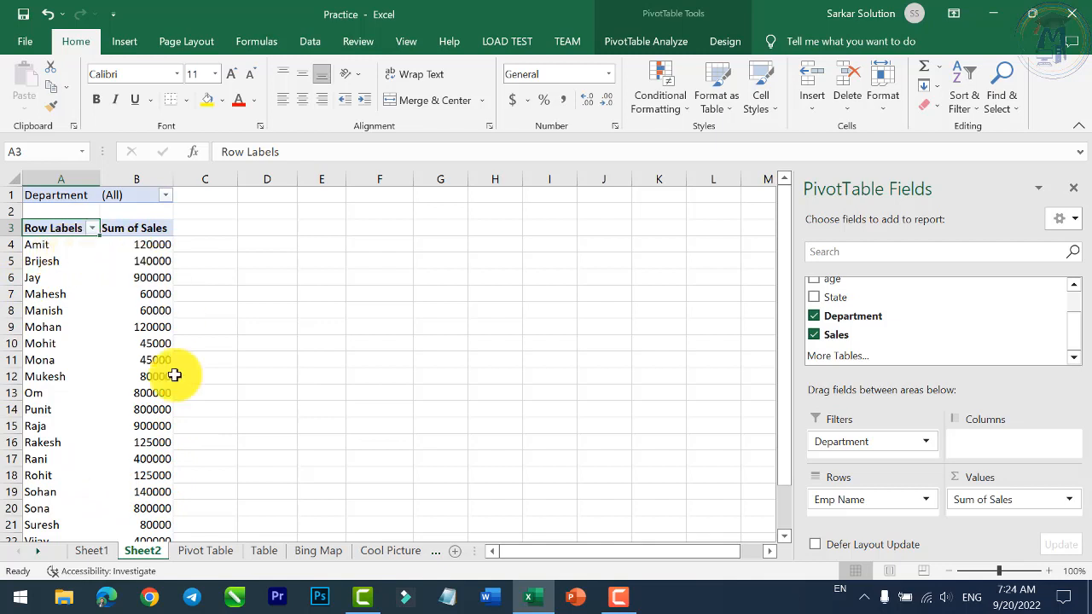
- Filter the PivotTable to the Cosmetics department with the Department report filter
left_click(165, 196)
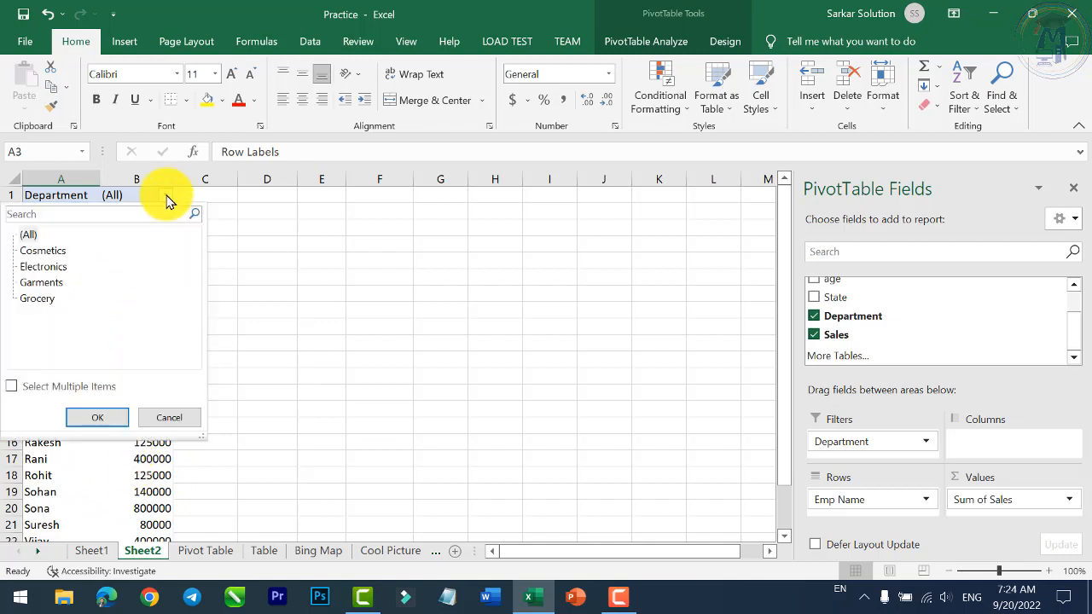
left_click(38, 250)
left_click(95, 420)
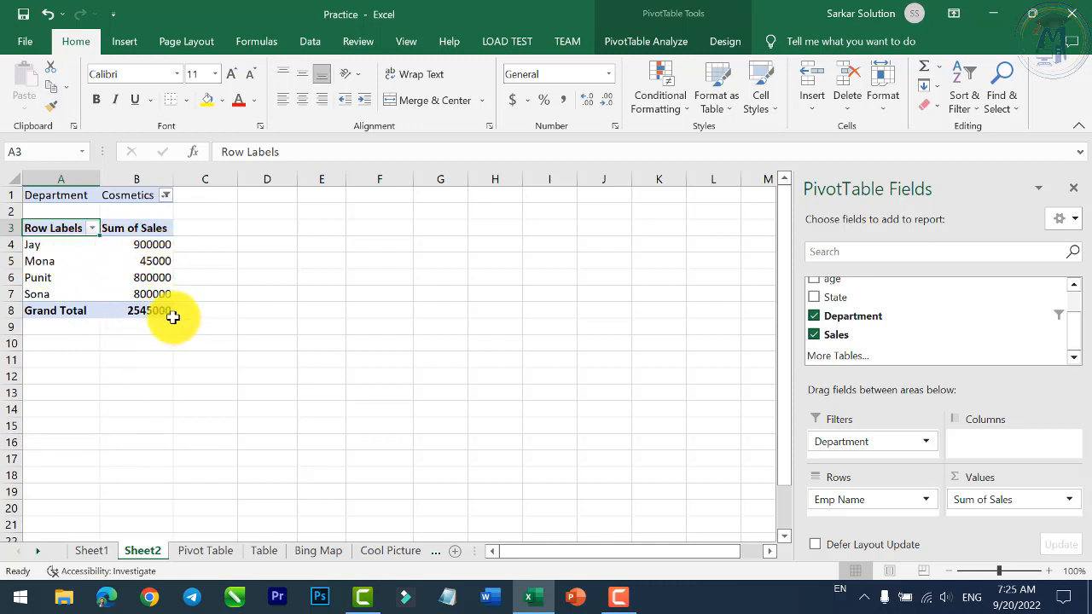
- Switch the Department report filter to show only Electronics
left_click(165, 196)
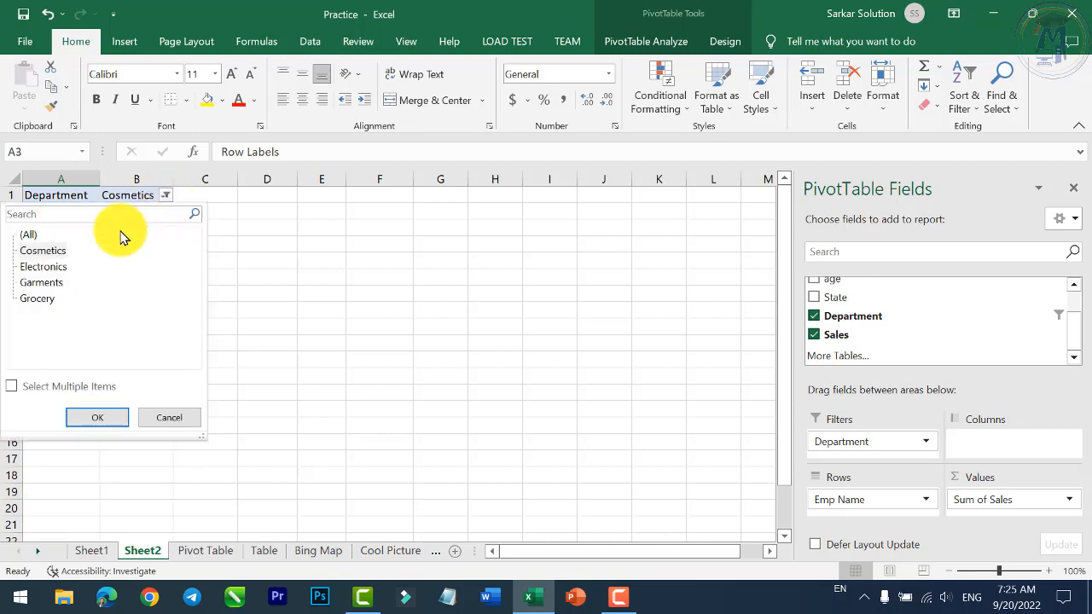
left_click(53, 267)
left_click(93, 420)
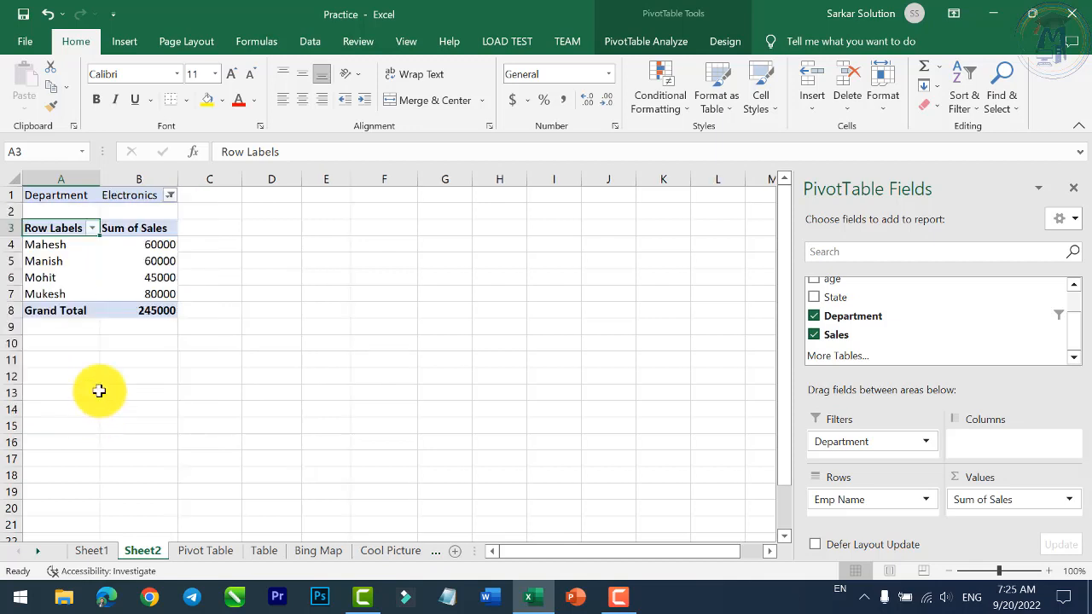
- Allow multiple selections in the Department report filter and show Electronics together with Garments
left_click(169, 196)
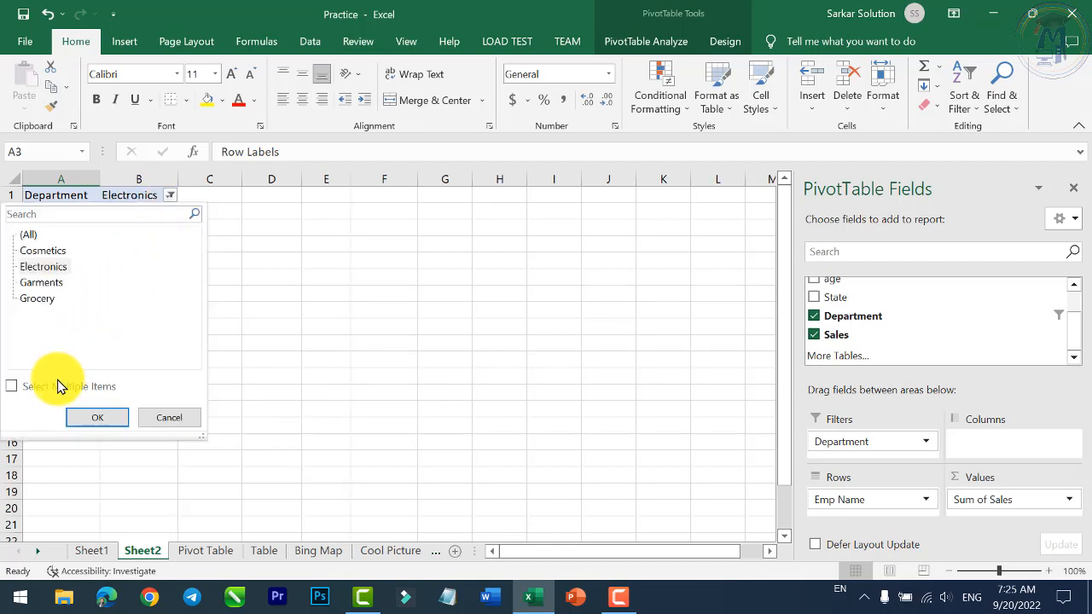
left_click(24, 283)
left_click(95, 417)
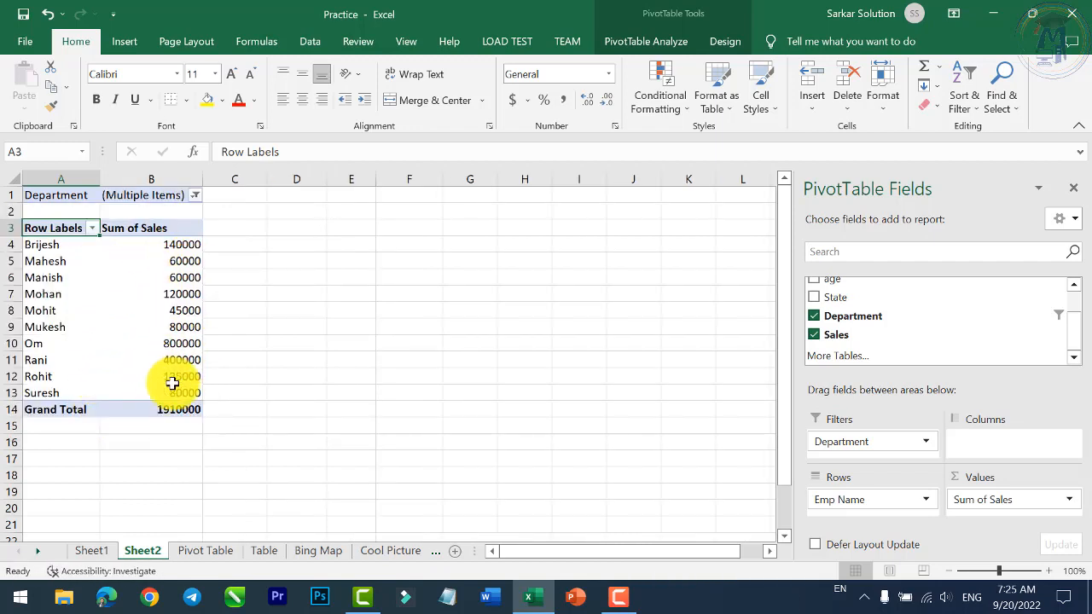
- Turn off multiple selection in the Department report filter and show only the Grocery department
left_click(195, 210)
left_click(196, 196)
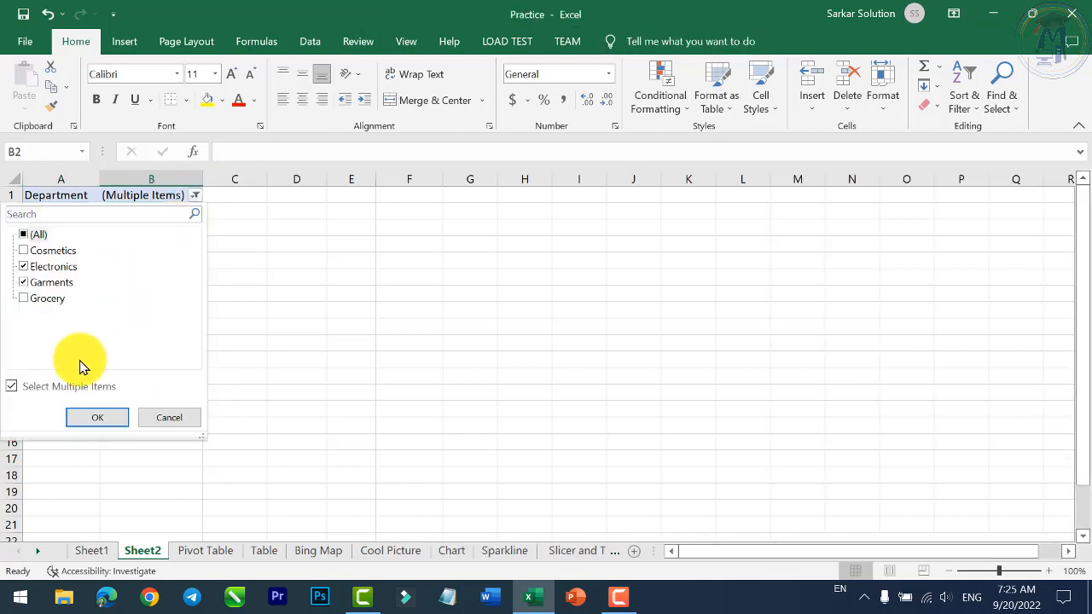
left_click(39, 388)
left_click(46, 296)
left_click(96, 417)
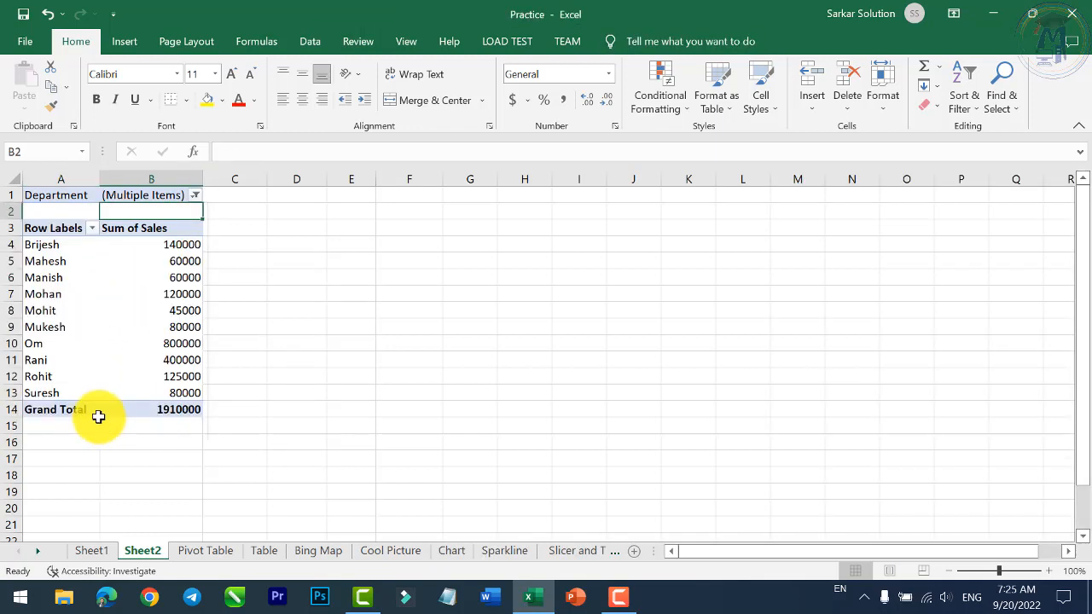
left_click(146, 327)
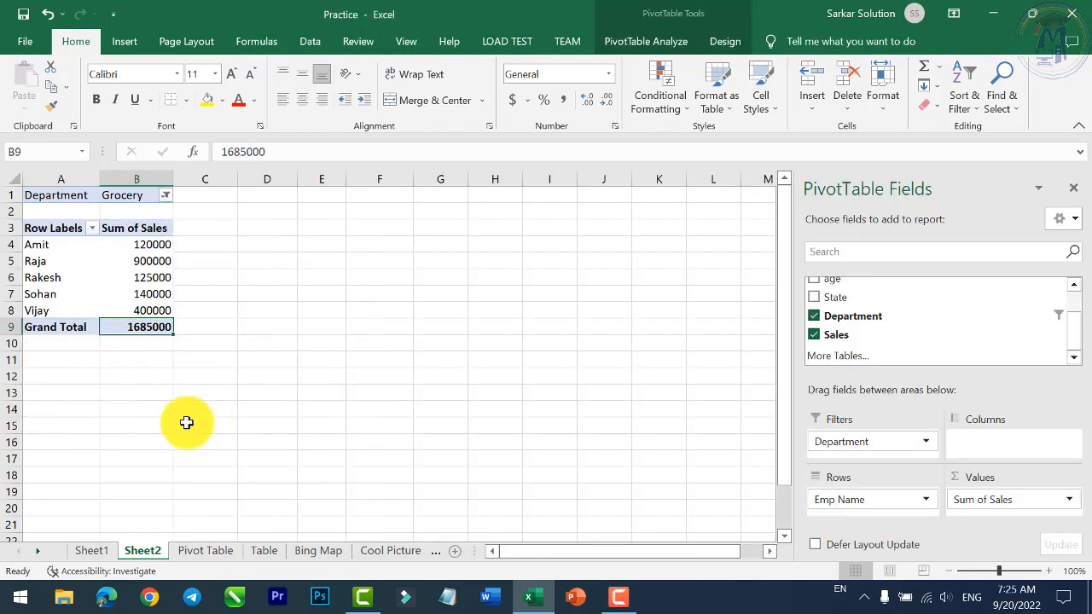
- Reset the Department report filter to include all departments
left_click(166, 196)
left_click(28, 234)
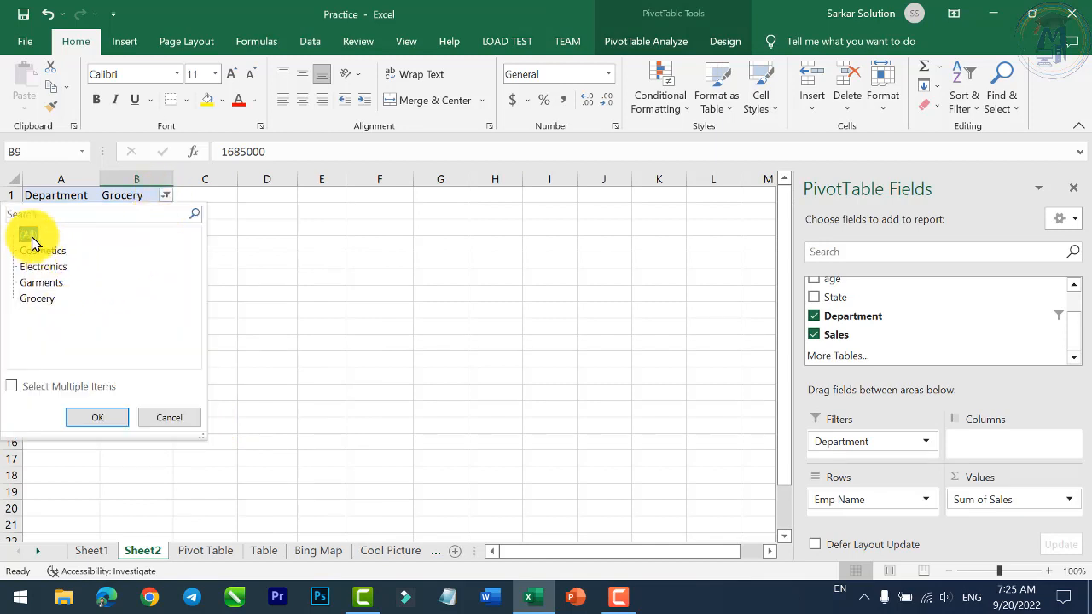
left_click(98, 418)
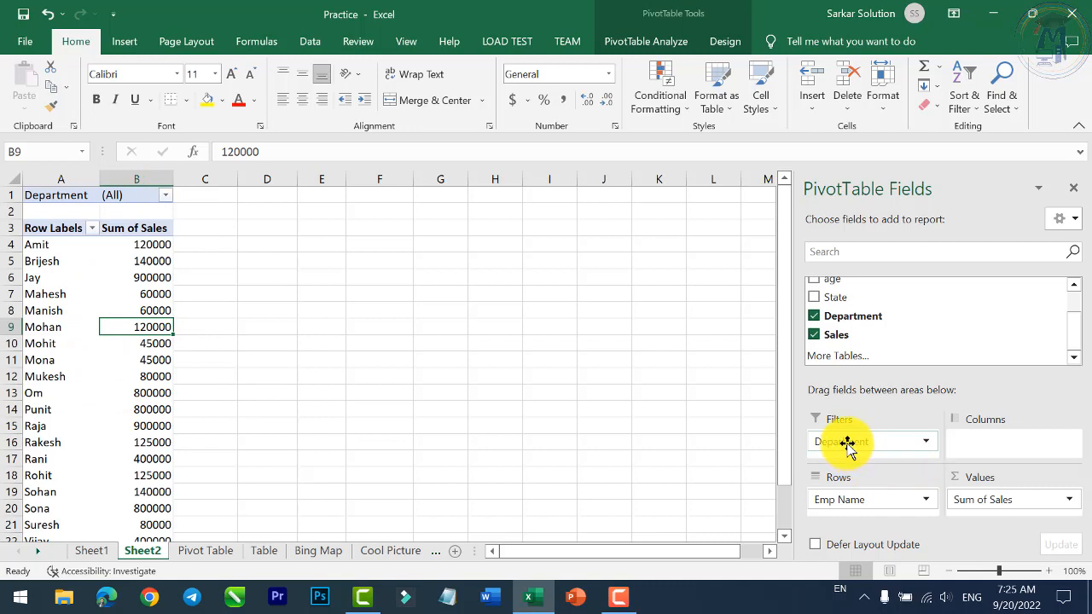
- Move the Department field from the report filters back to the PivotTable's columns and close the field list
left_click_drag(847, 444, 1013, 450)
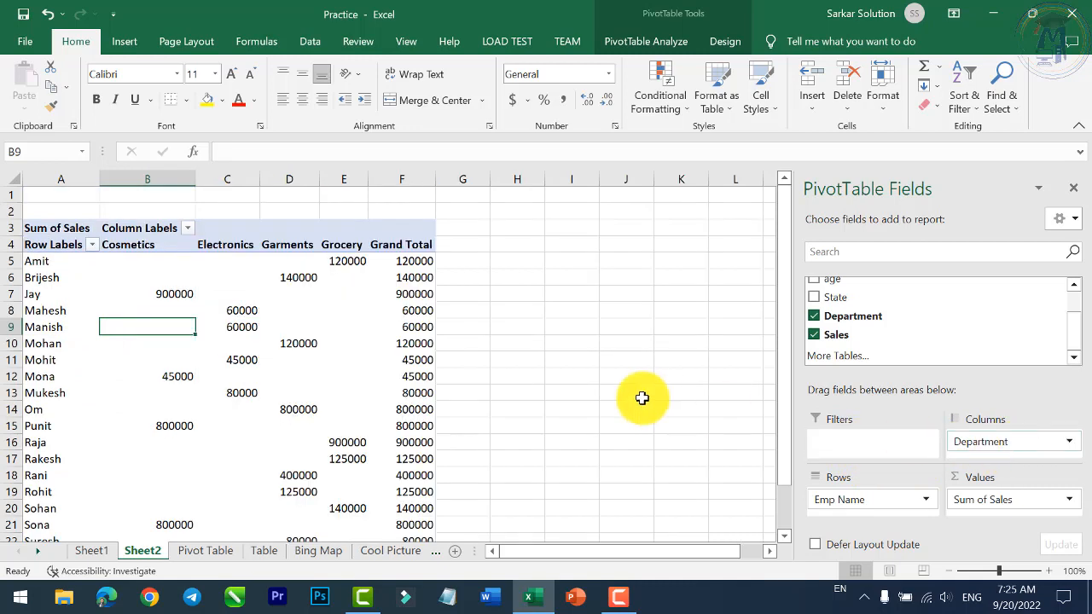
scroll(881, 341, "up", 2)
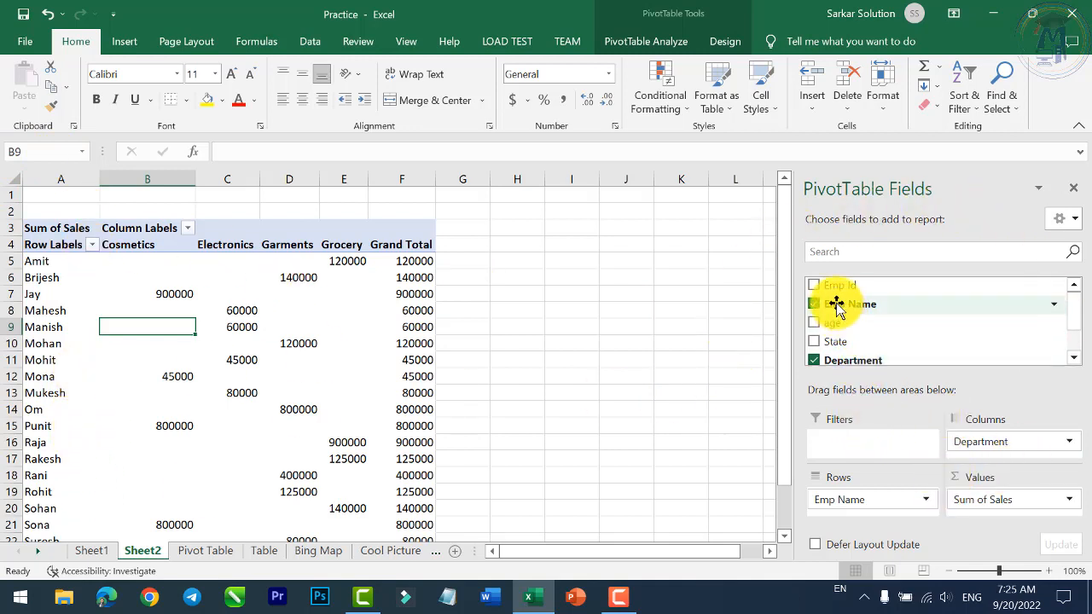
left_click_drag(835, 307, 957, 455)
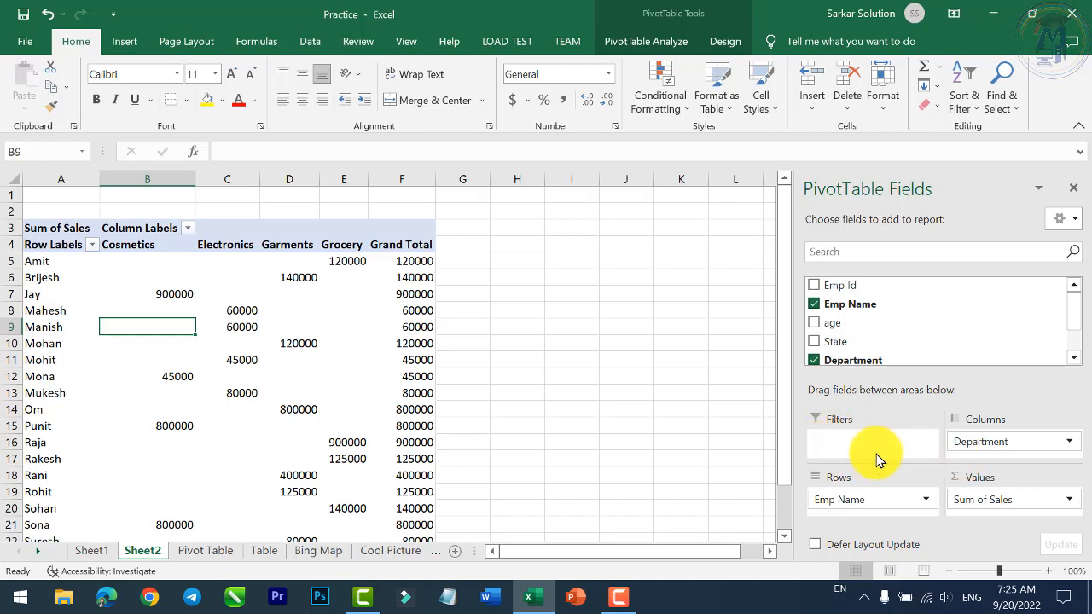
scroll(857, 341, "down", 2)
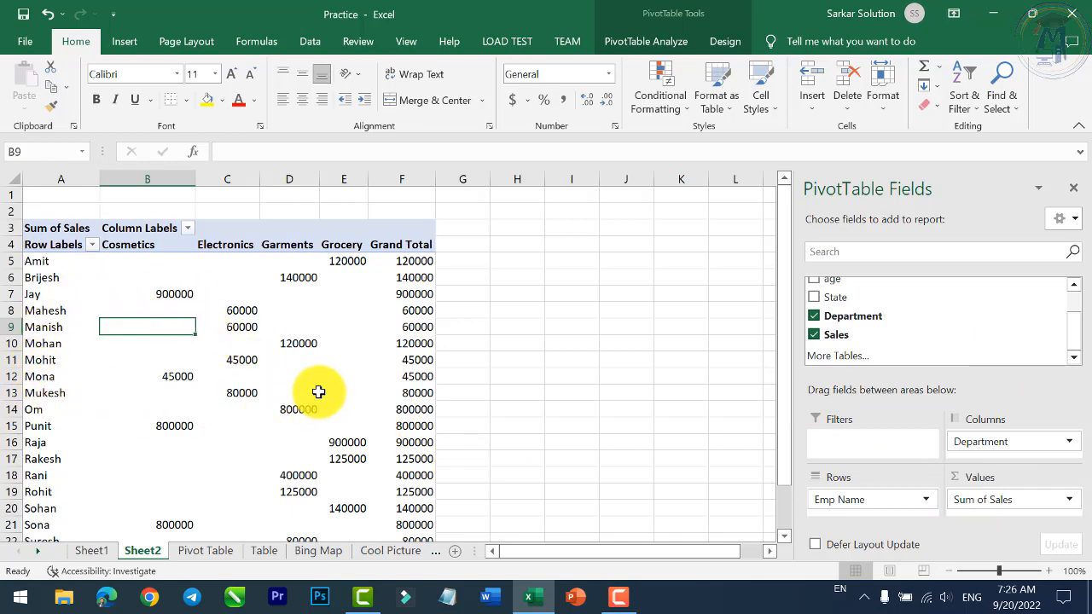
scroll(323, 413, "down", 1)
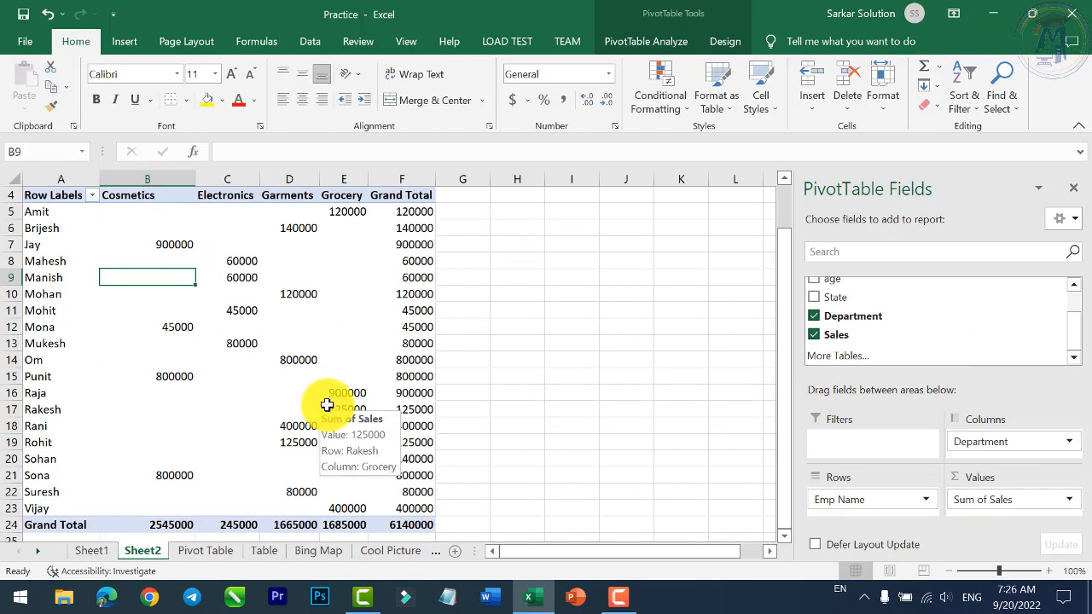
scroll(332, 407, "up", 1)
scroll(337, 406, "up", 1)
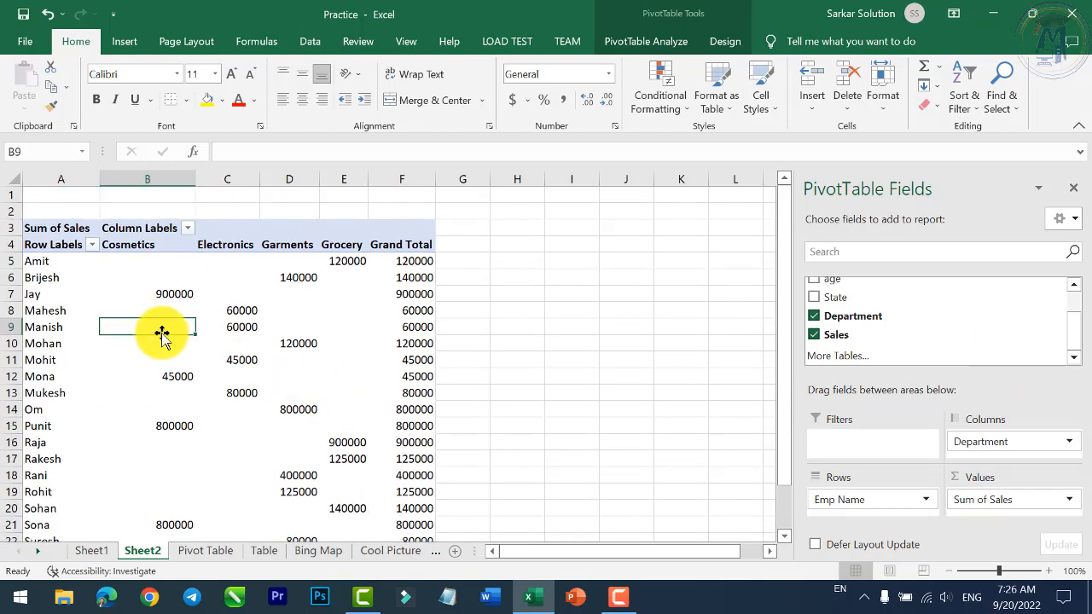
left_click(1075, 190)
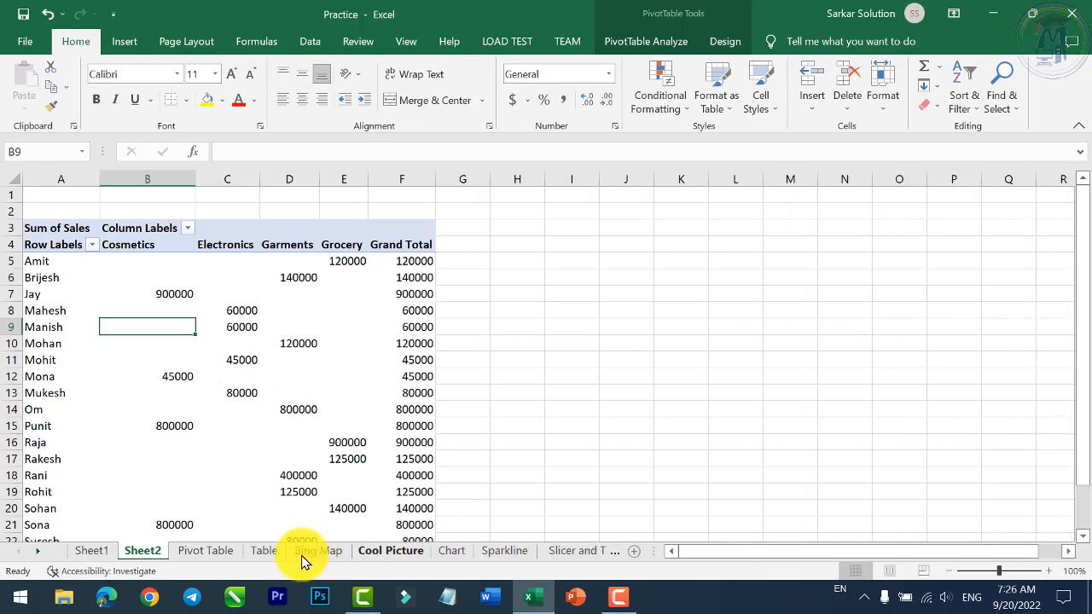
- Insert another PivotTable on a new worksheet from the sales report range A2:F21 on the Pivot Table sheet
left_click(204, 552)
scroll(92, 281, "up", 1)
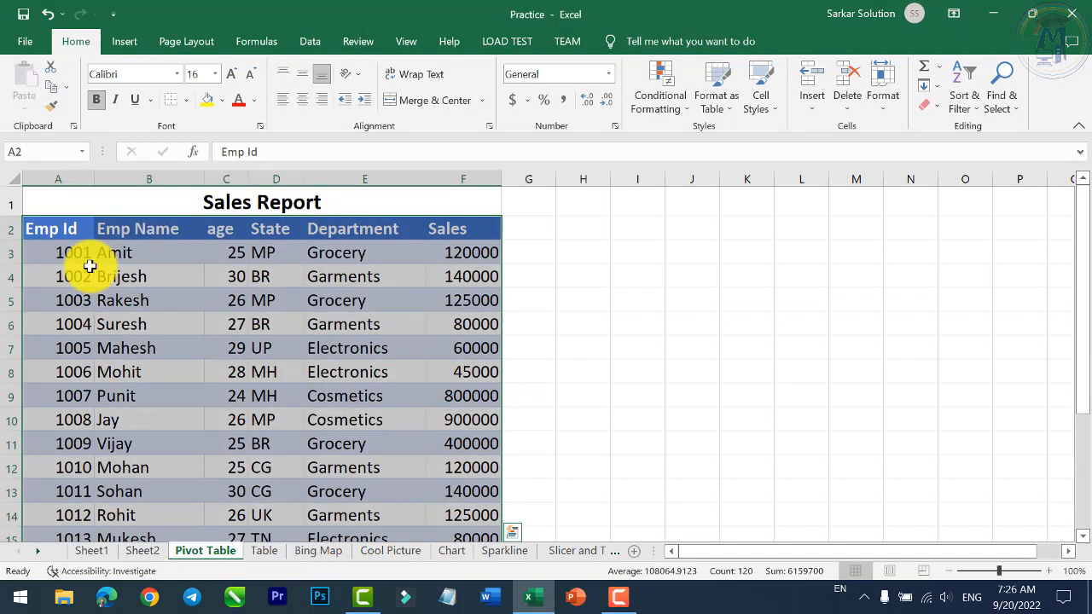
left_click(63, 229)
left_click_drag(63, 229, 460, 448)
scroll(470, 499, "up", 2)
scroll(471, 499, "up", 2)
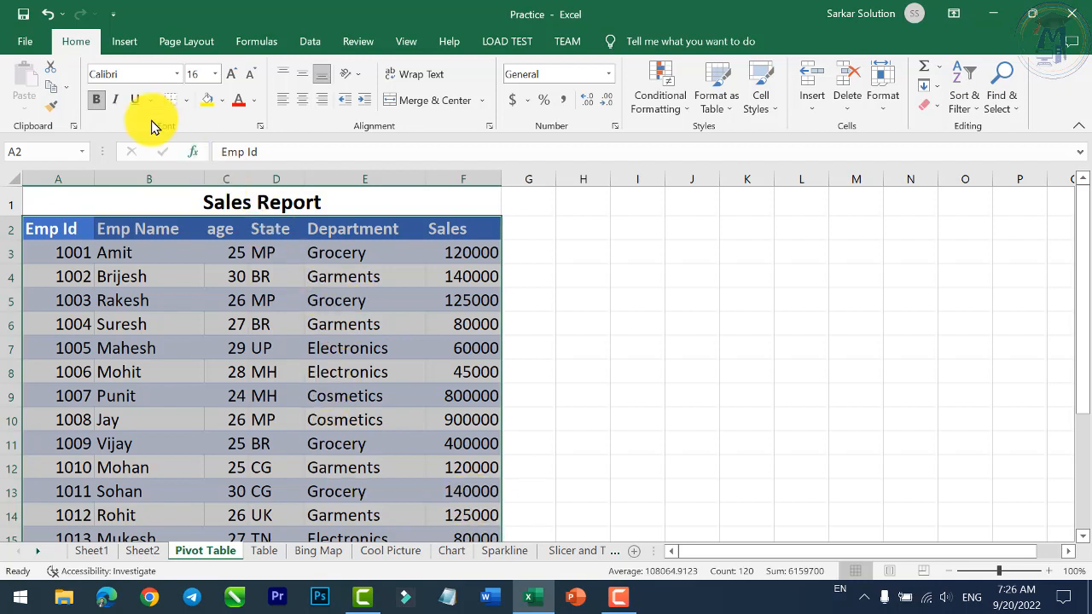
left_click(122, 41)
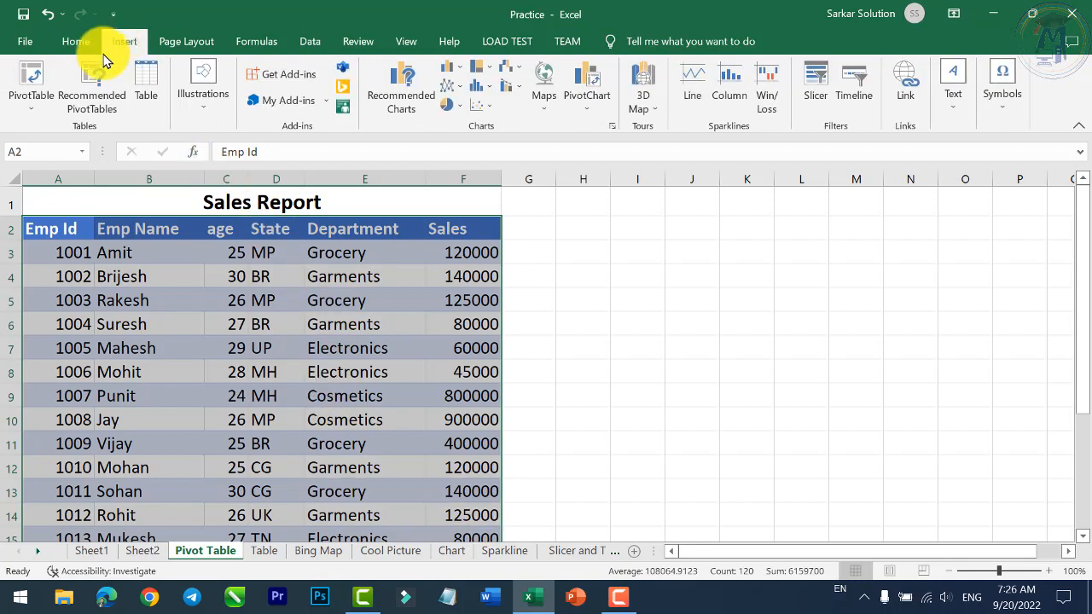
left_click(31, 78)
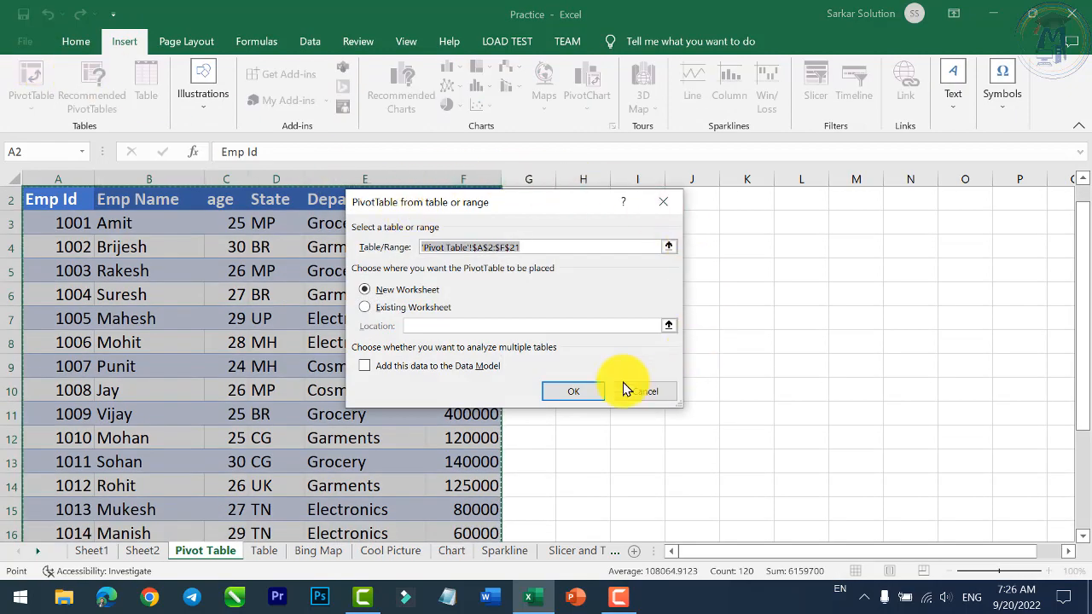
left_click(580, 398)
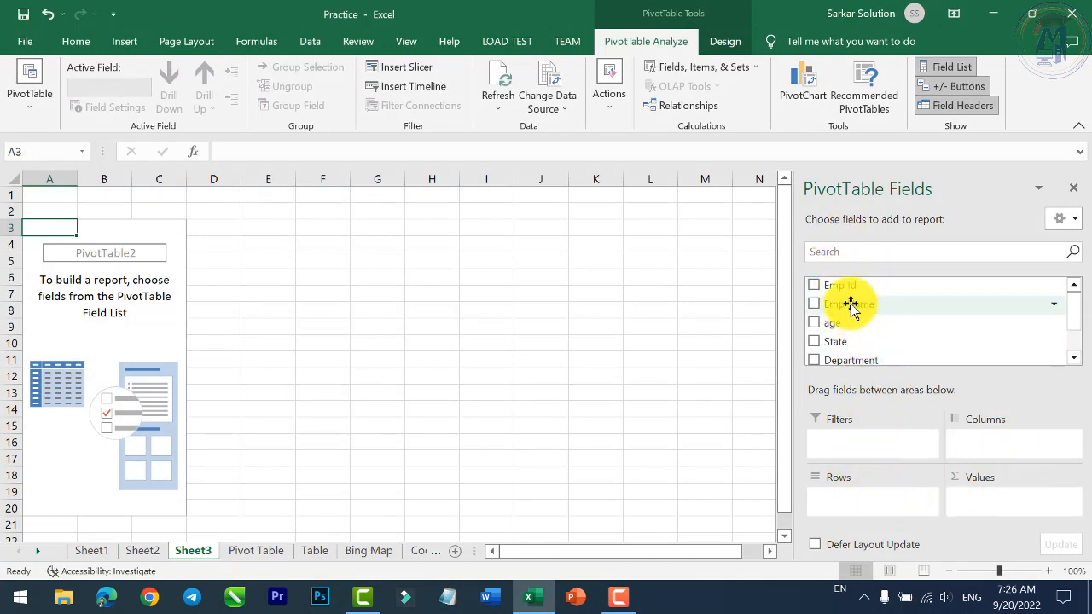
- Lay out the new PivotTable with Emp Name as rows, Department as columns and Sales as summed values
left_click_drag(851, 308, 964, 431)
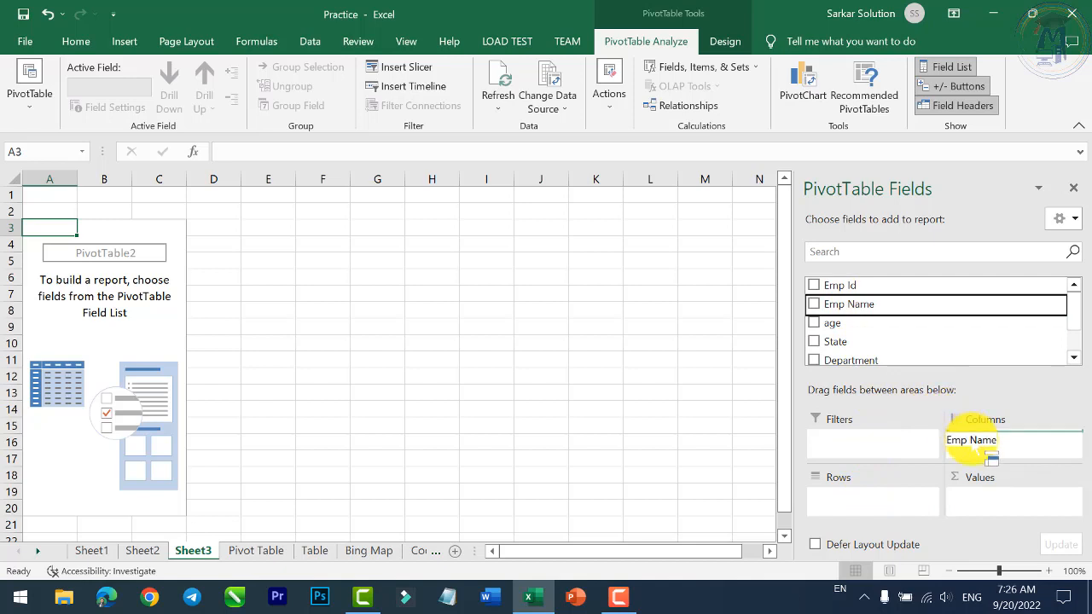
left_click_drag(971, 440, 864, 491)
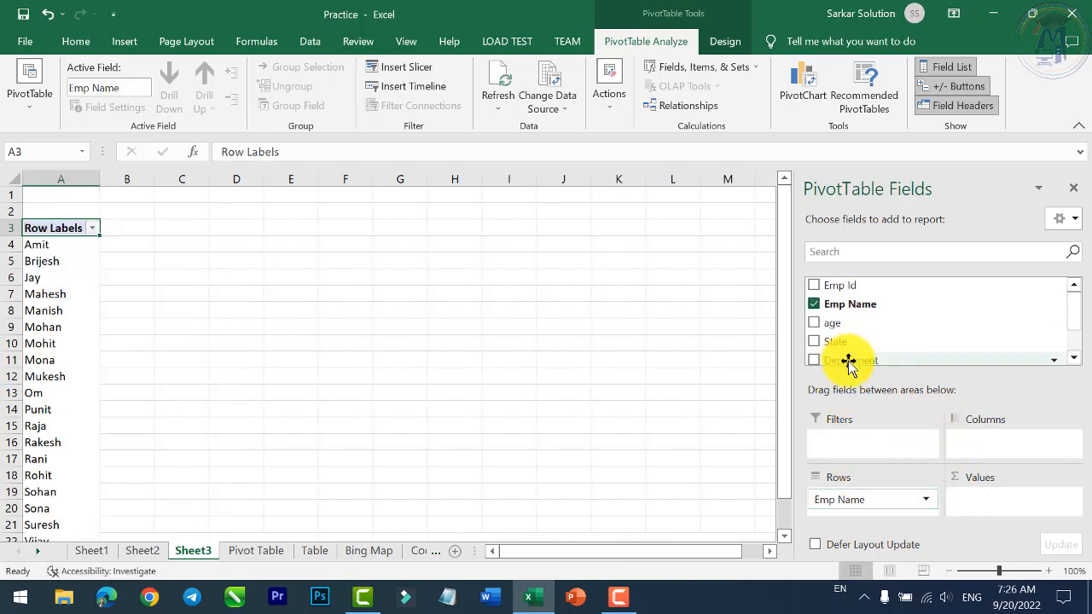
left_click_drag(848, 361, 999, 441)
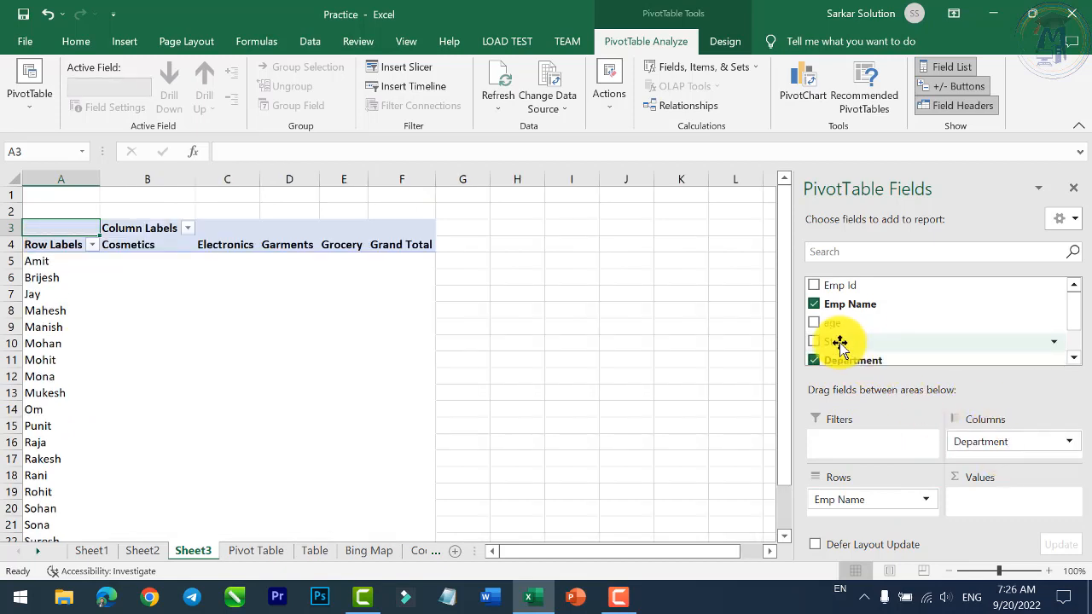
scroll(840, 345, "down", 2)
left_click_drag(836, 341, 1000, 515)
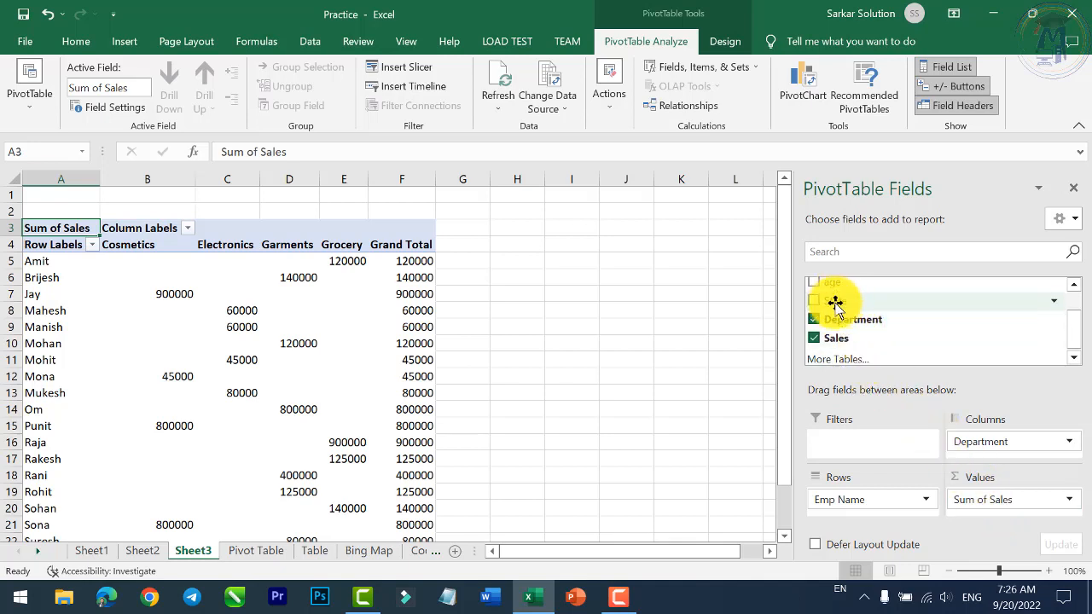
- Add the State field as a report filter and show only the state BR
left_click_drag(835, 303, 853, 448)
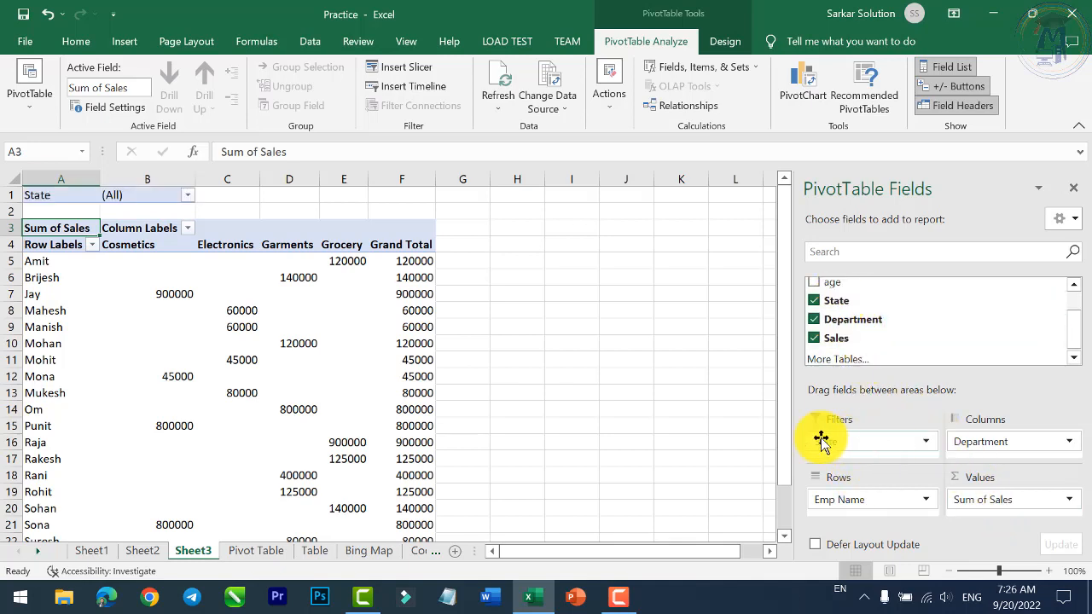
left_click(188, 194)
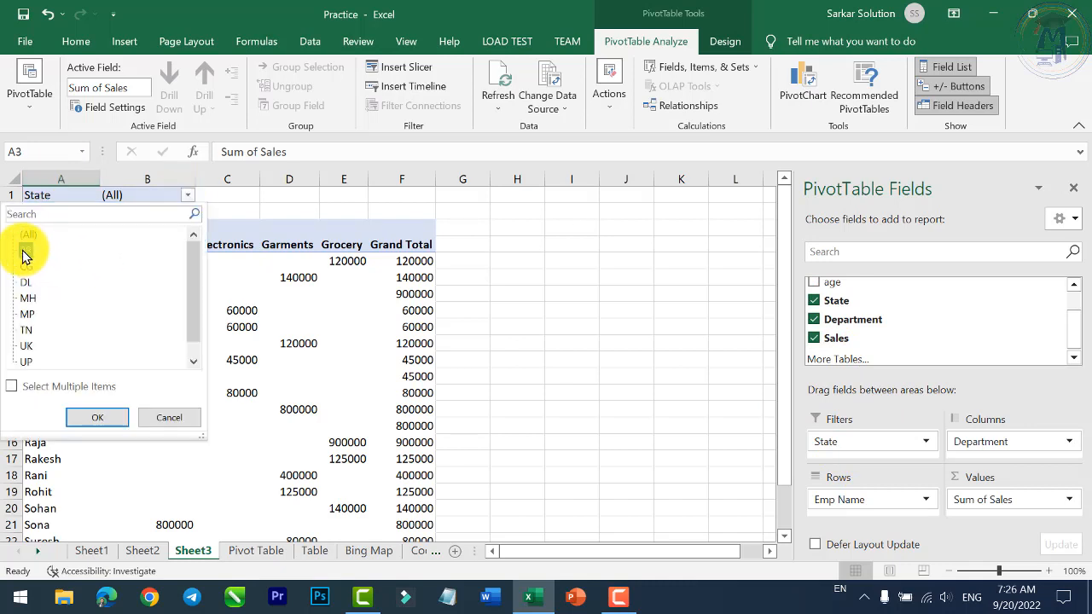
left_click(94, 418)
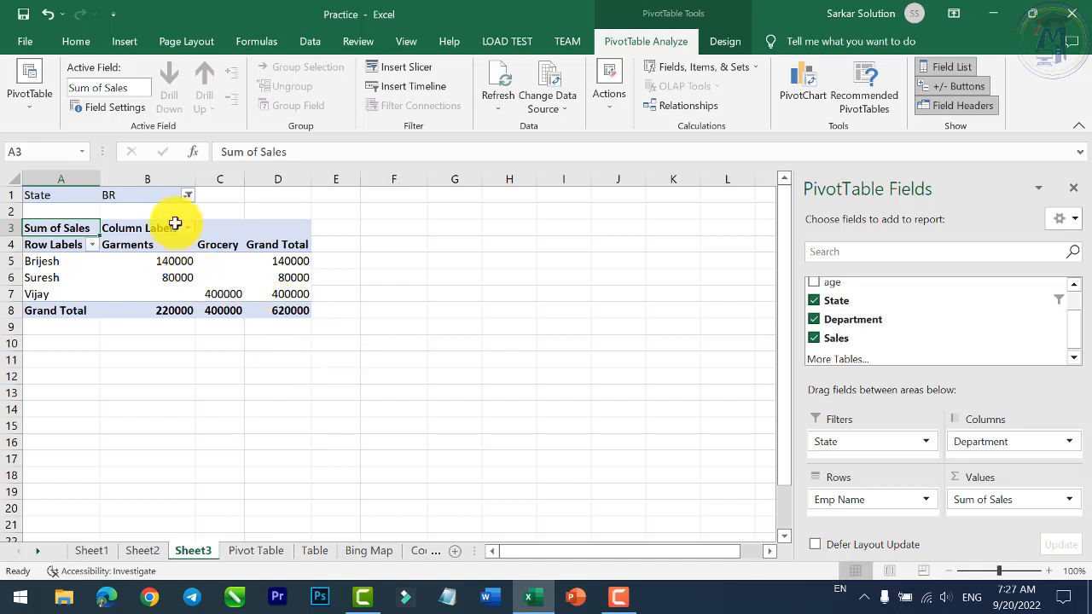
- Change the State report filter to show only CG
left_click(187, 196)
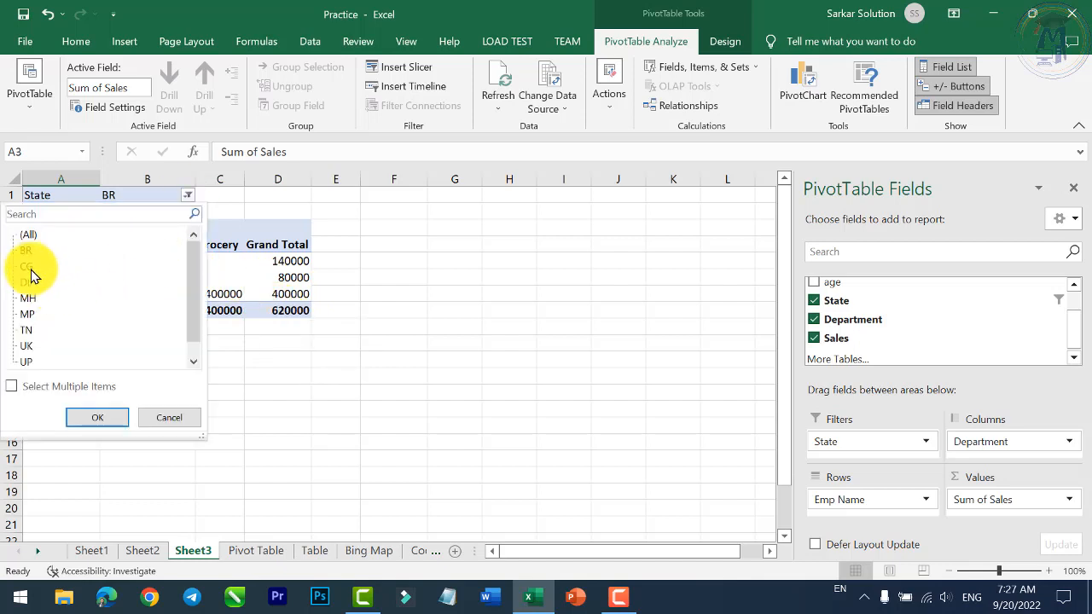
left_click(87, 413)
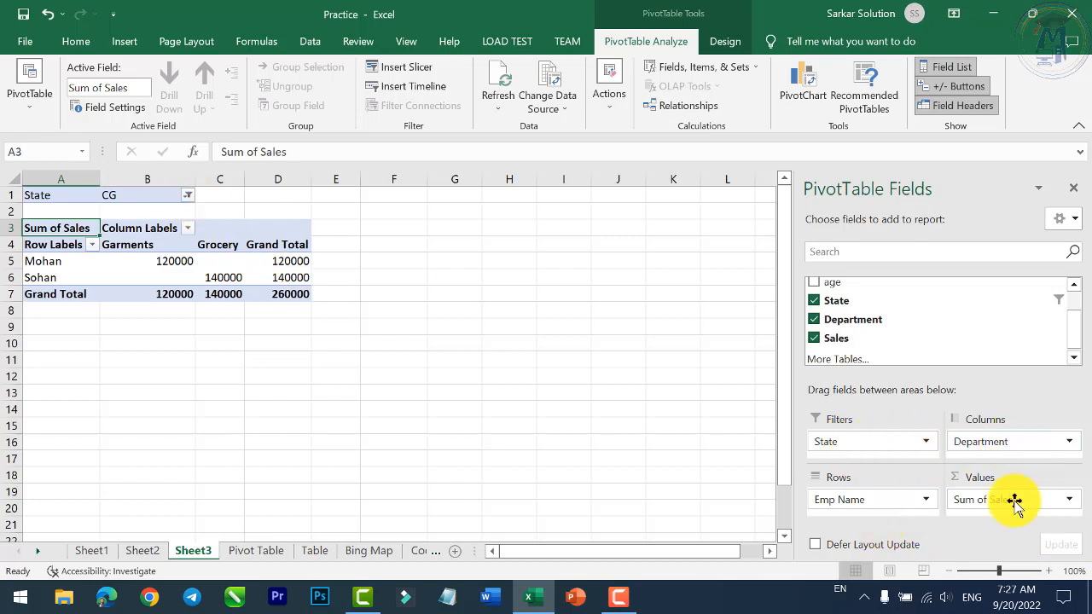
- Remove the State field from the PivotTable's report filters
left_click(926, 442)
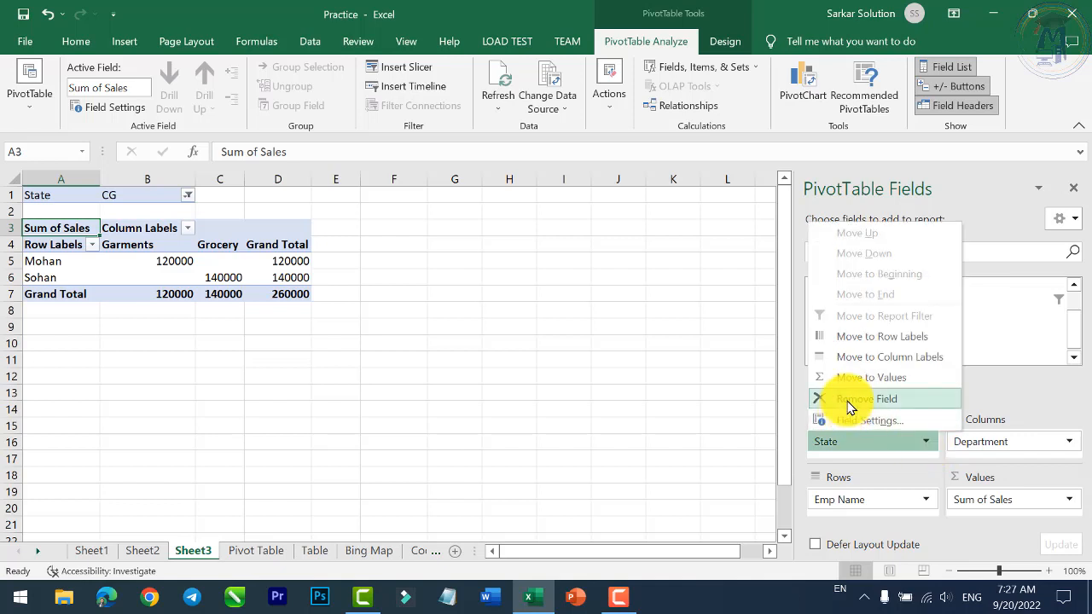
left_click(867, 400)
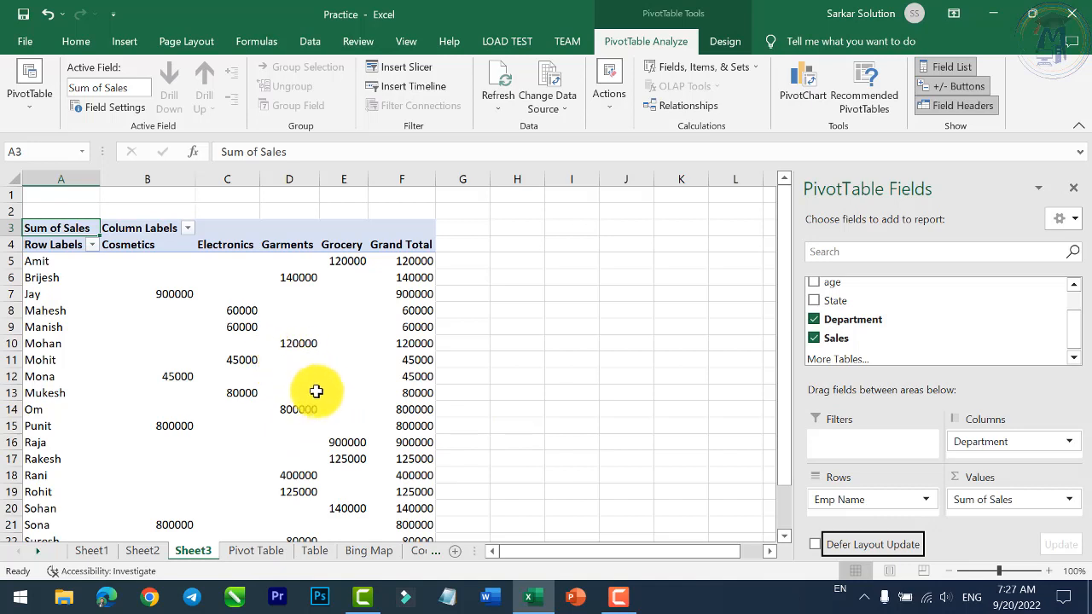
mouse_move(322, 390)
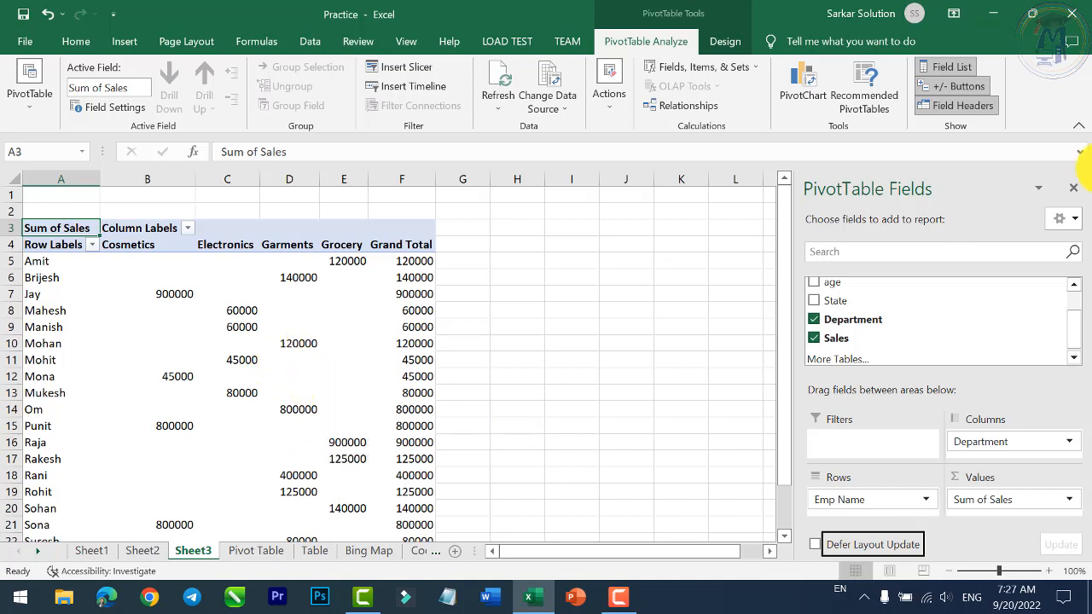
- Delete the two PivotTable worksheets, Sheet3 and Sheet2
left_click(1074, 192)
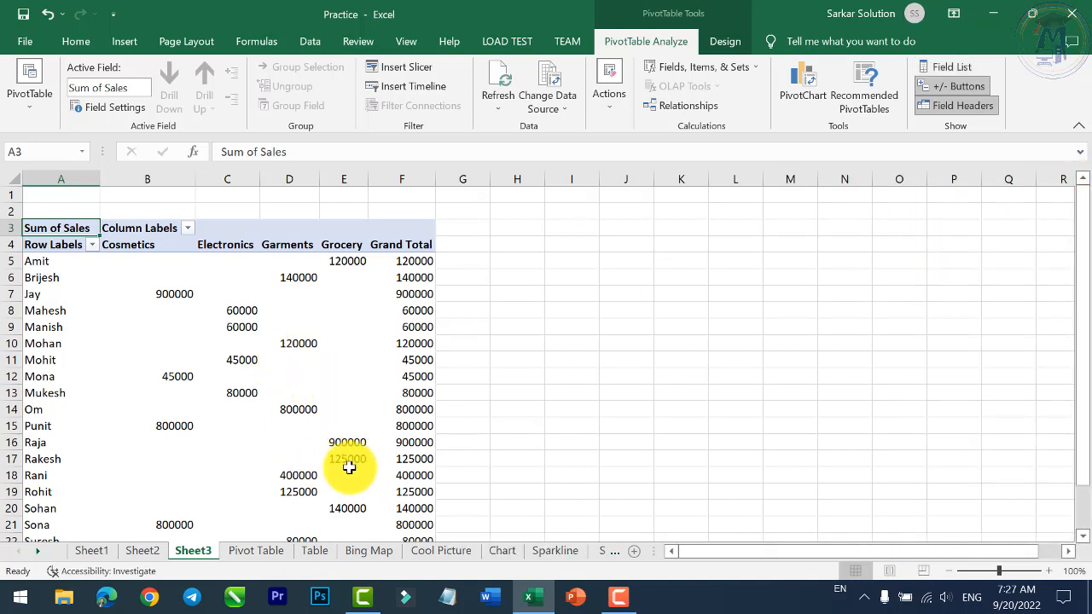
right_click(176, 553)
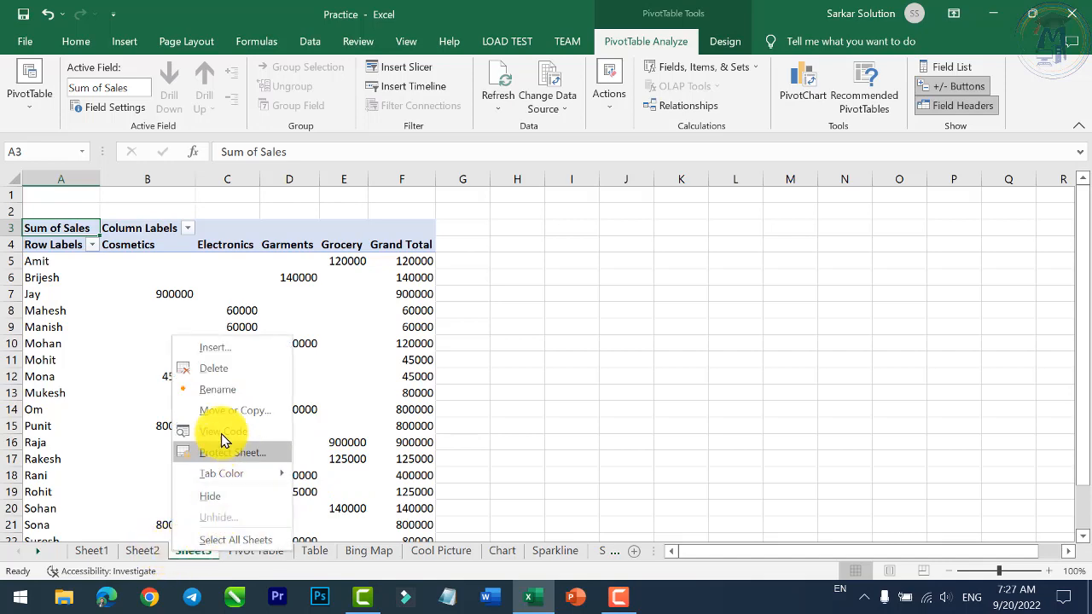
left_click(215, 369)
left_click(519, 348)
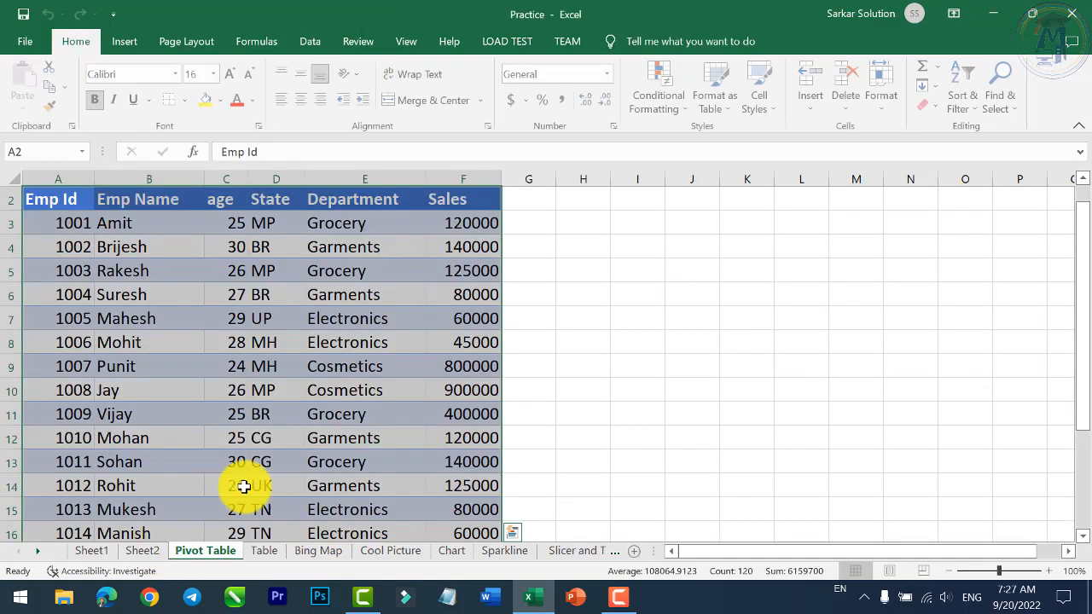
left_click(147, 550)
right_click(147, 550)
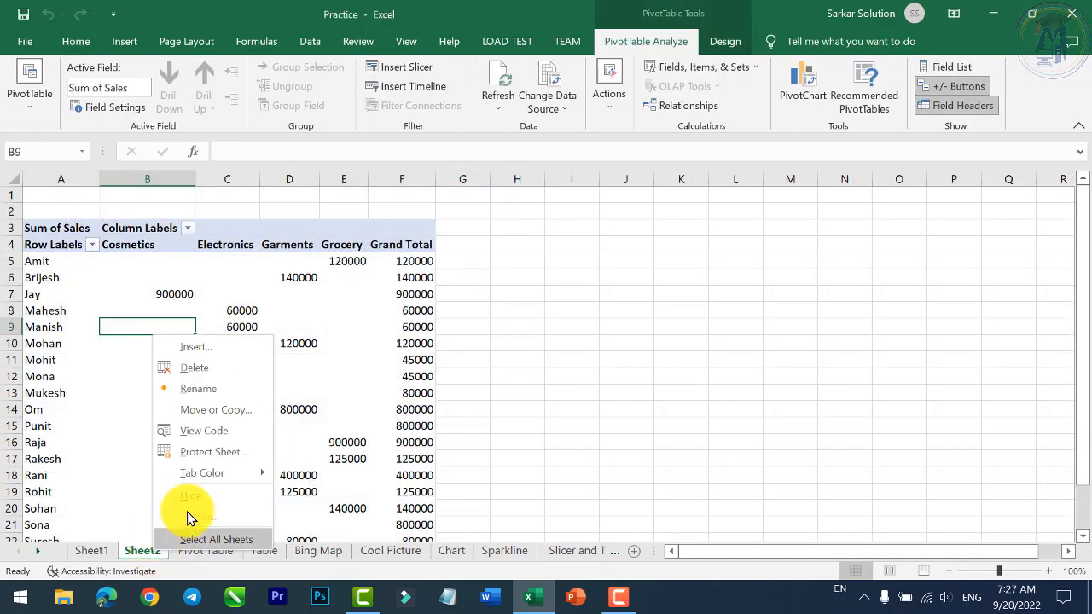
left_click(202, 369)
left_click(522, 348)
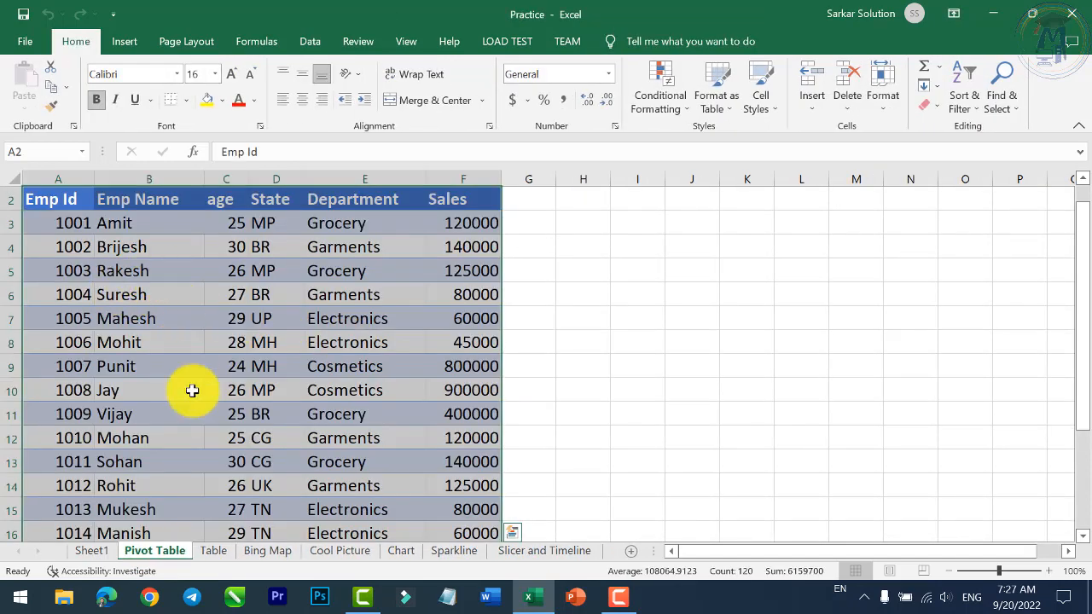
- Insert the recommended PivotTable that sums Sales and age by Department from the whole Sales Report data, headers included
scroll(159, 317, "up", 1)
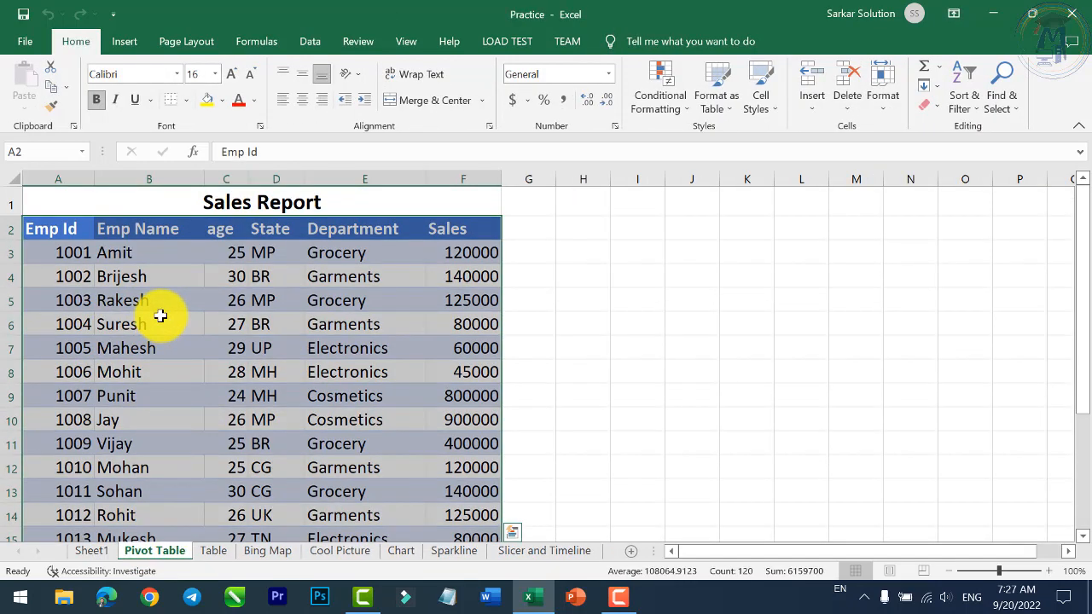
left_click(119, 41)
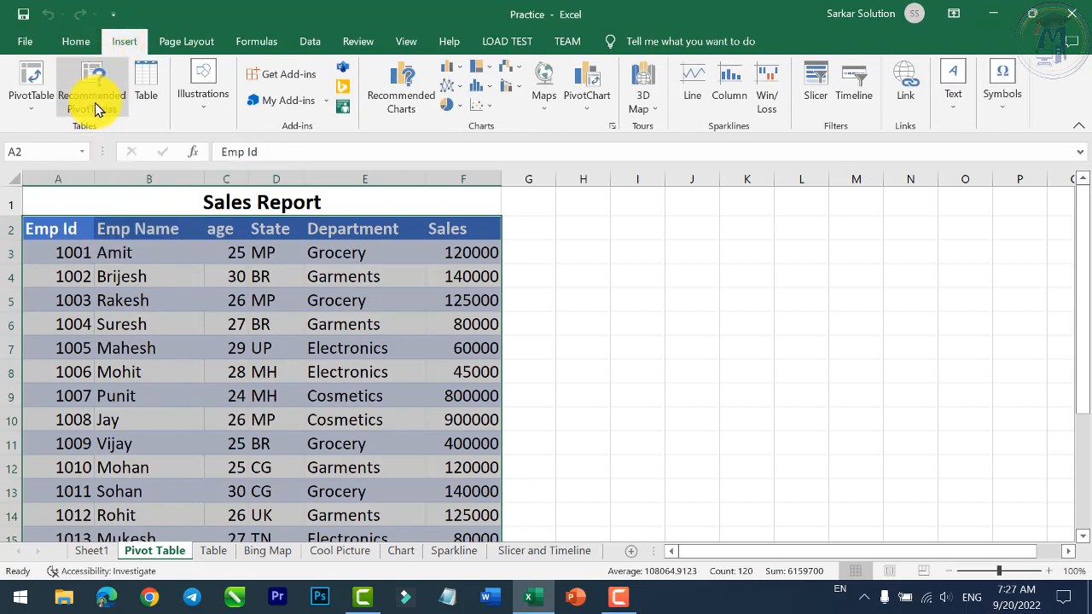
left_click(224, 395)
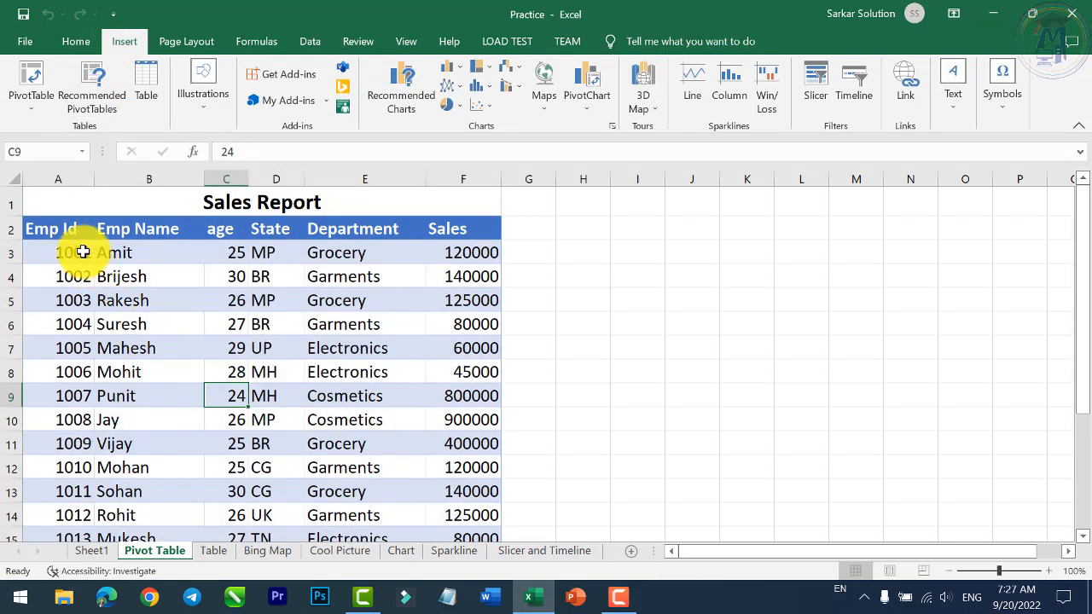
left_click_drag(83, 230, 452, 378)
scroll(154, 234, "up", 3)
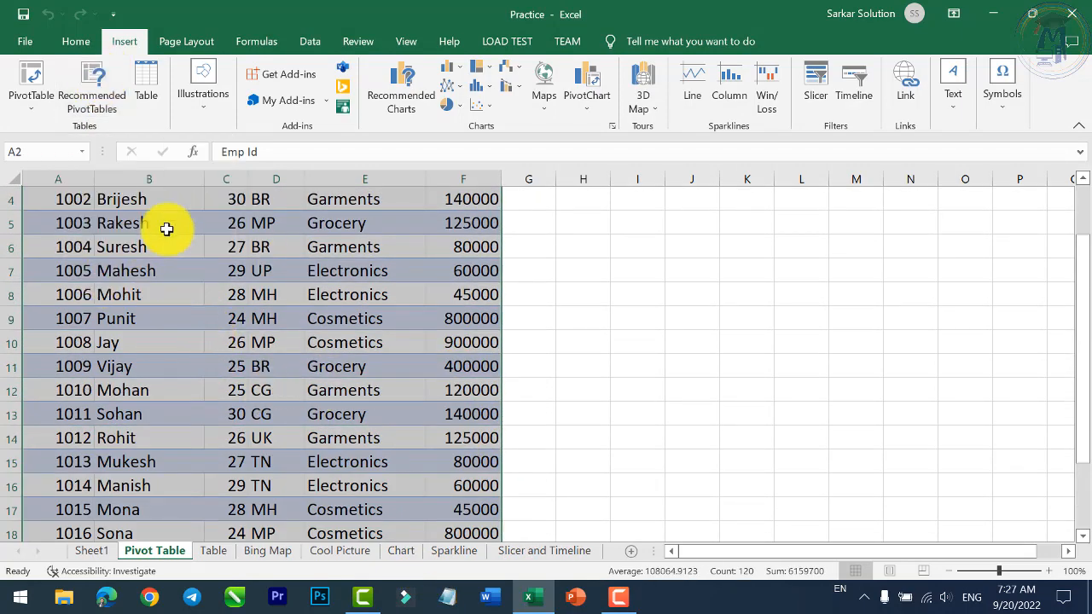
left_click(93, 99)
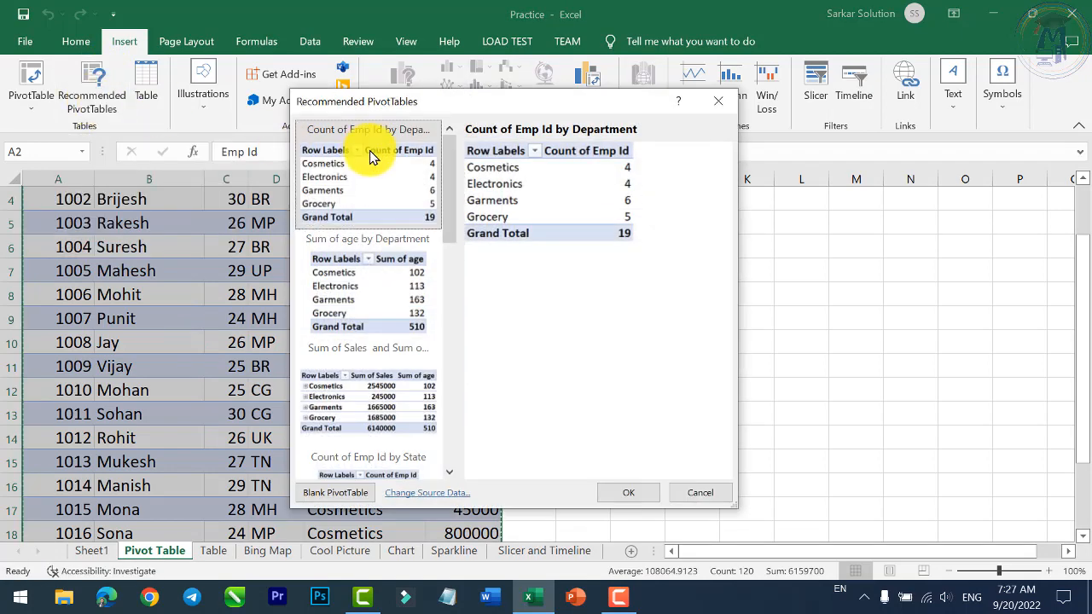
left_click(378, 288)
left_click(358, 390)
scroll(354, 409, "down", 3)
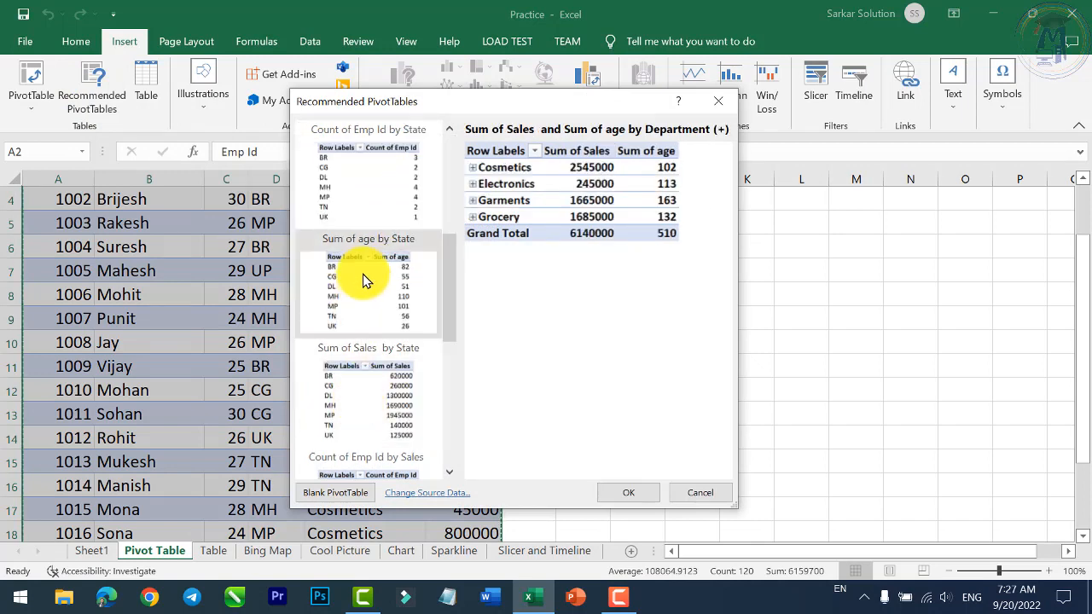
scroll(375, 295, "up", 3)
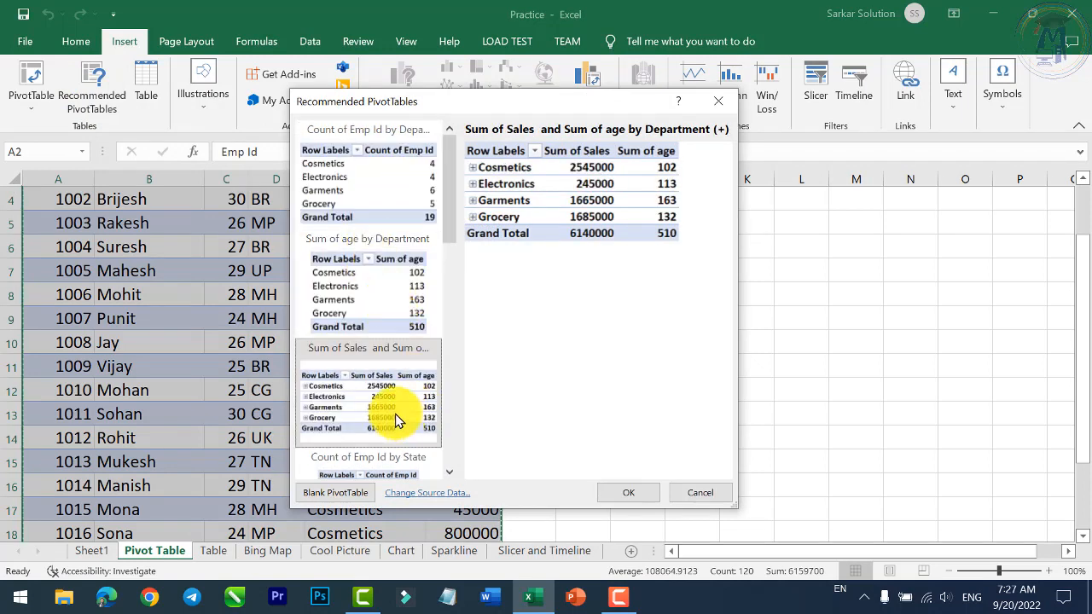
left_click(627, 495)
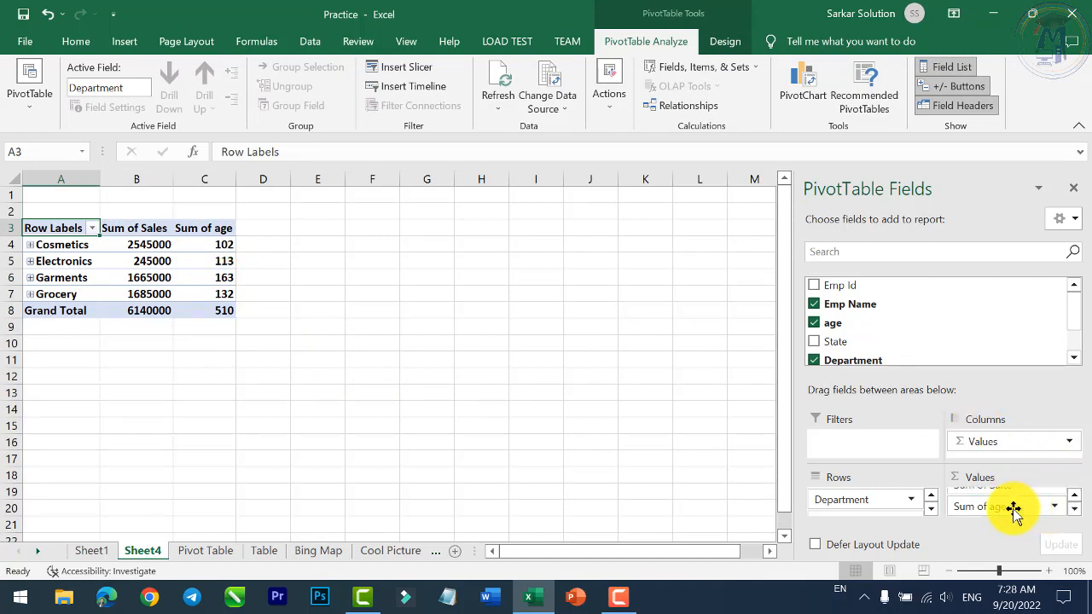
- Remove the Sum of age field from the PivotTable's values
left_click(1056, 506)
left_click(1012, 464)
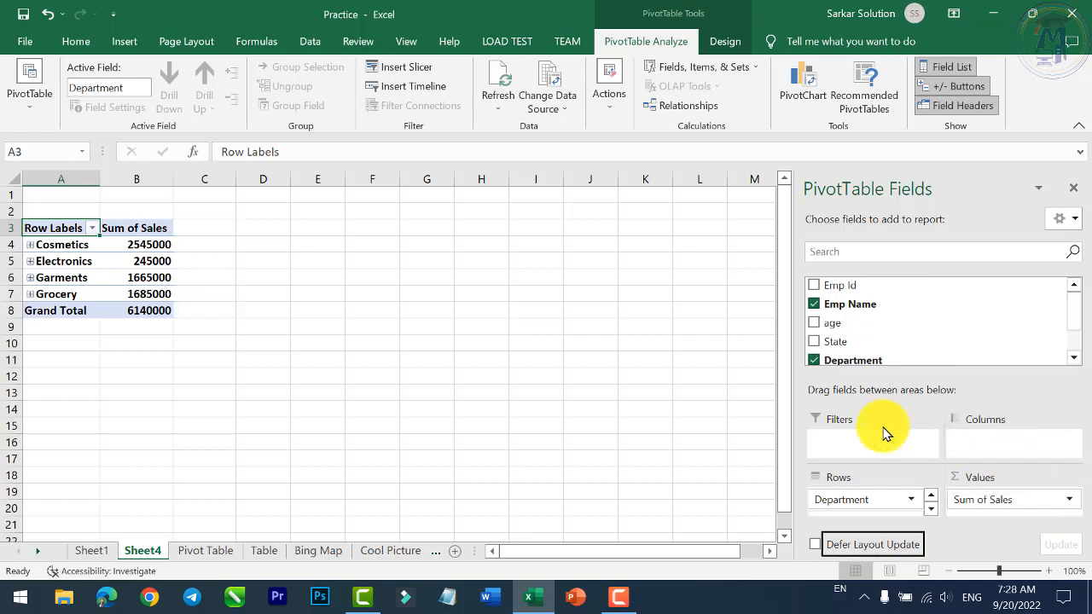
left_click(125, 227)
left_click(62, 227)
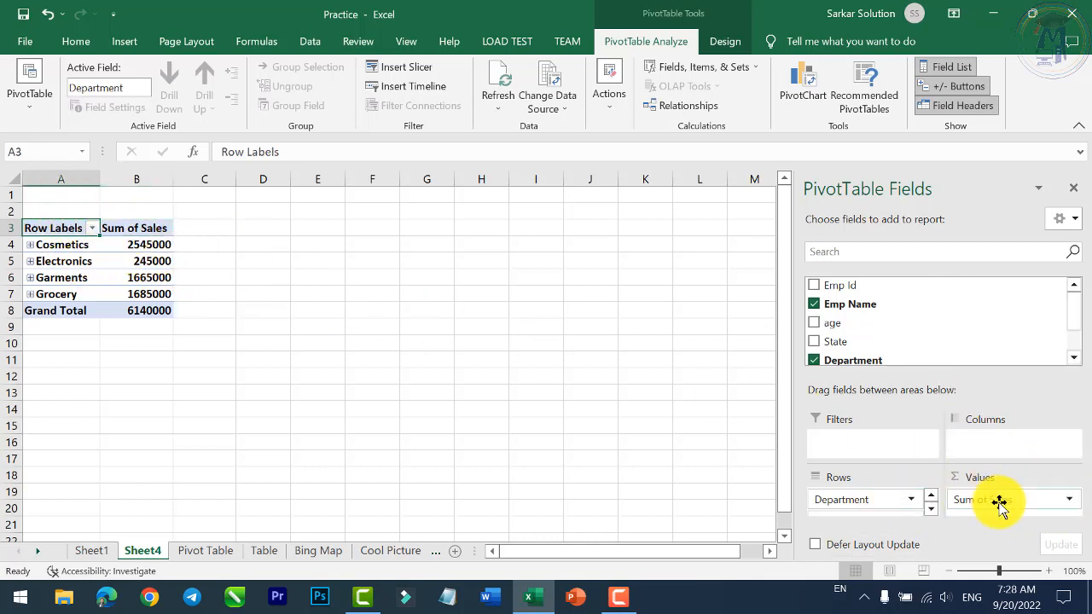
left_click(877, 501)
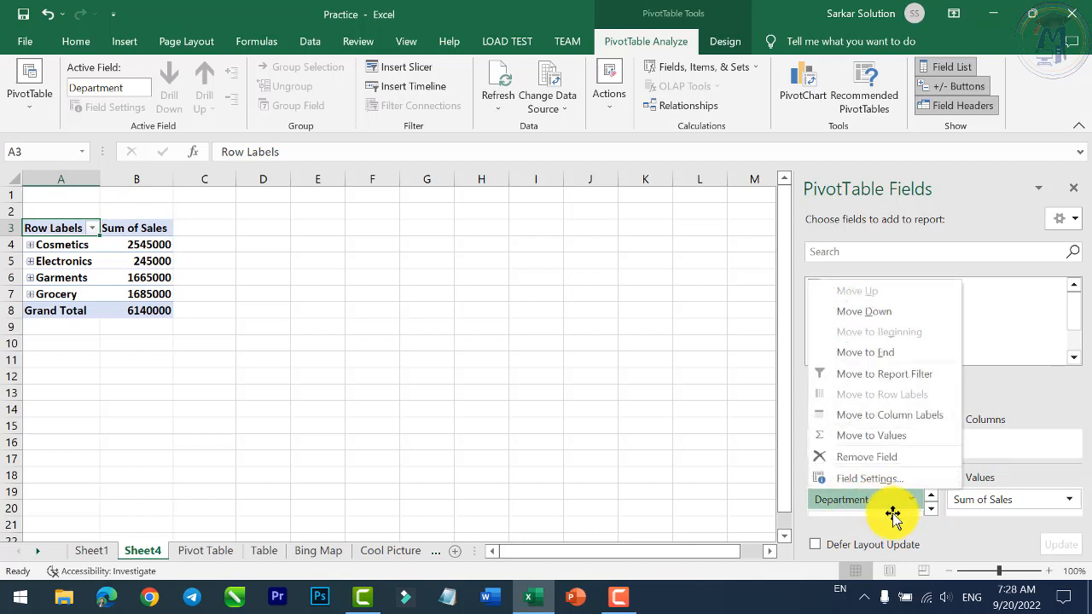
left_click(1047, 455)
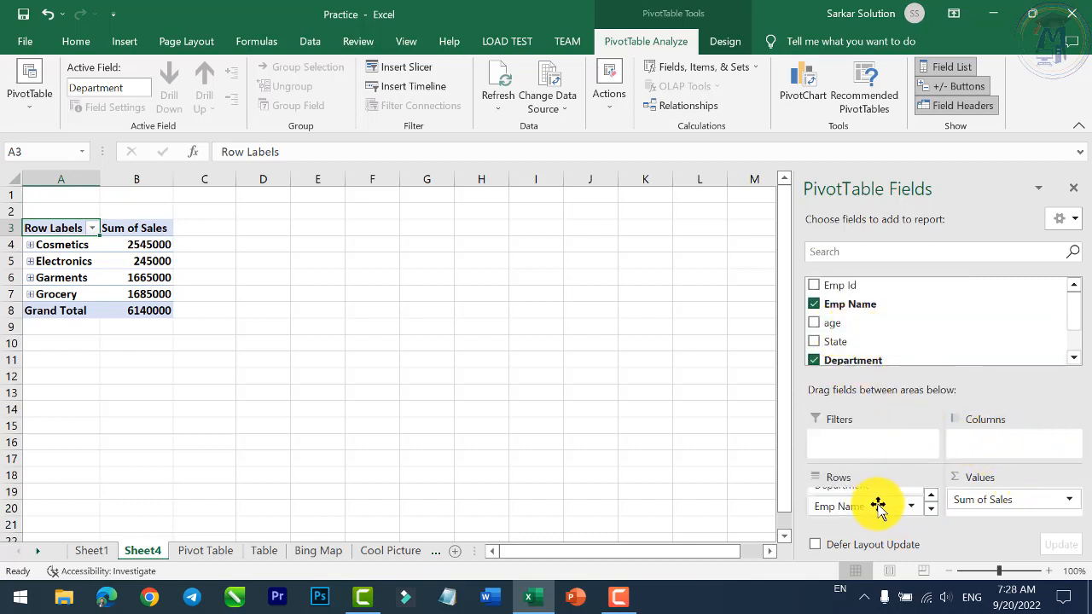
- Expand the Cosmetics department in the PivotTable to examine its employees' sales, and collapse it again
left_click(30, 246)
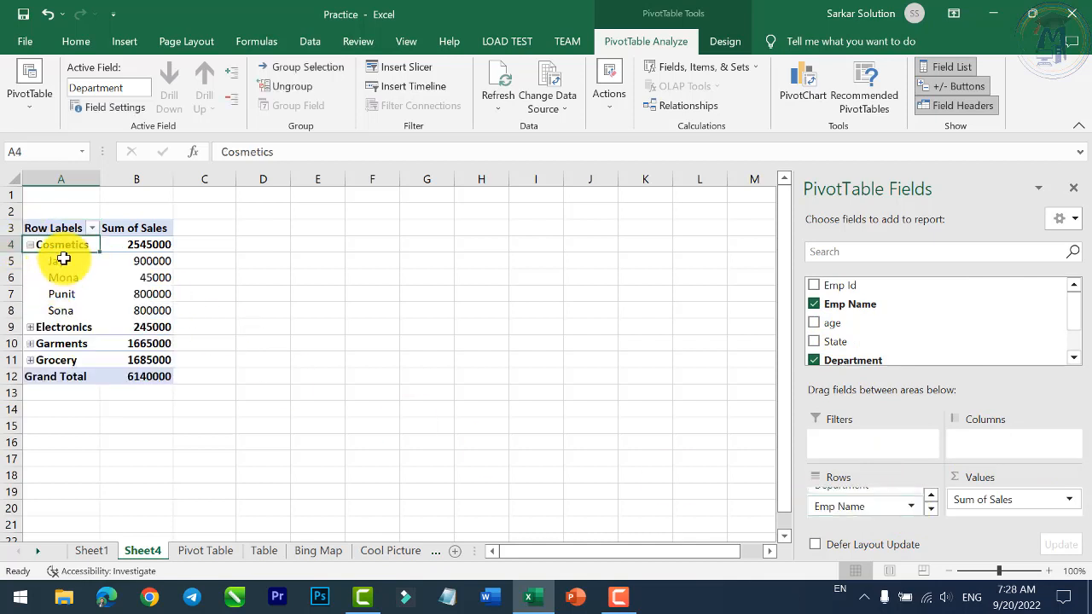
left_click(30, 326)
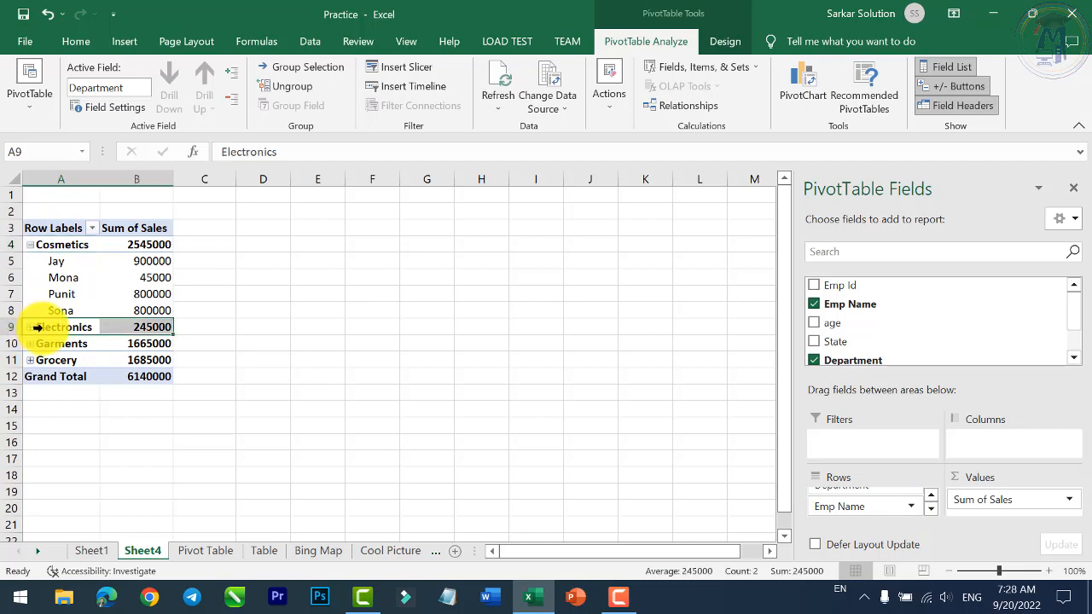
left_click(215, 344)
left_click(30, 327)
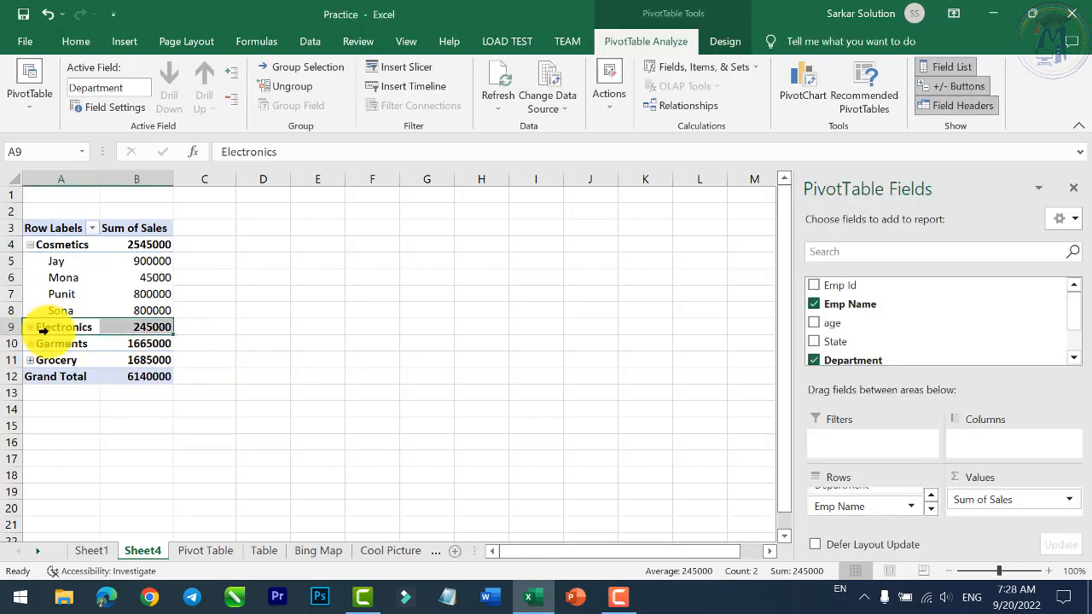
left_click(33, 361)
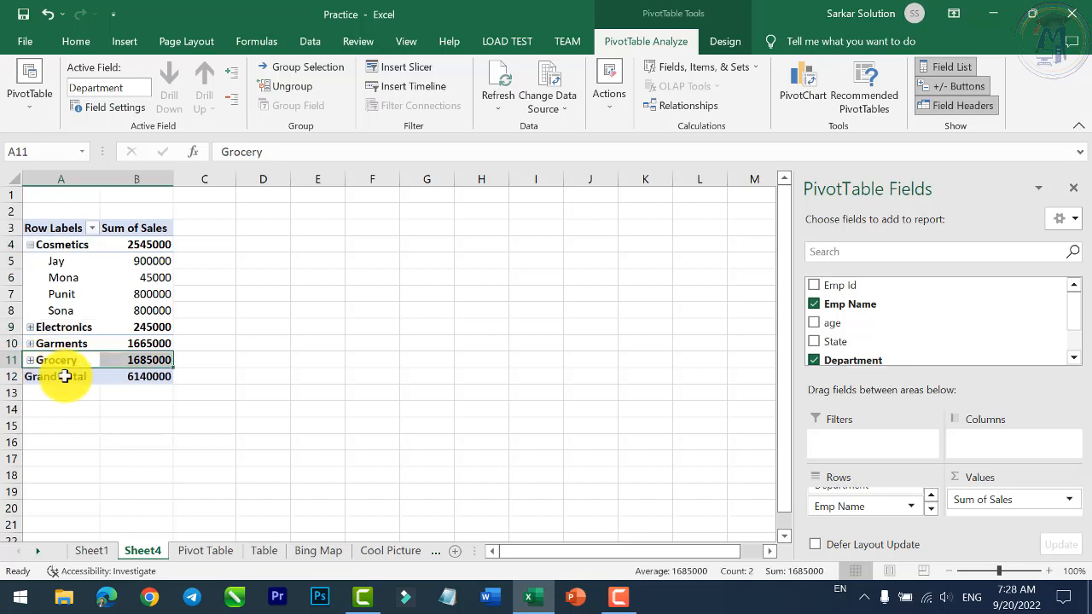
left_click(29, 245)
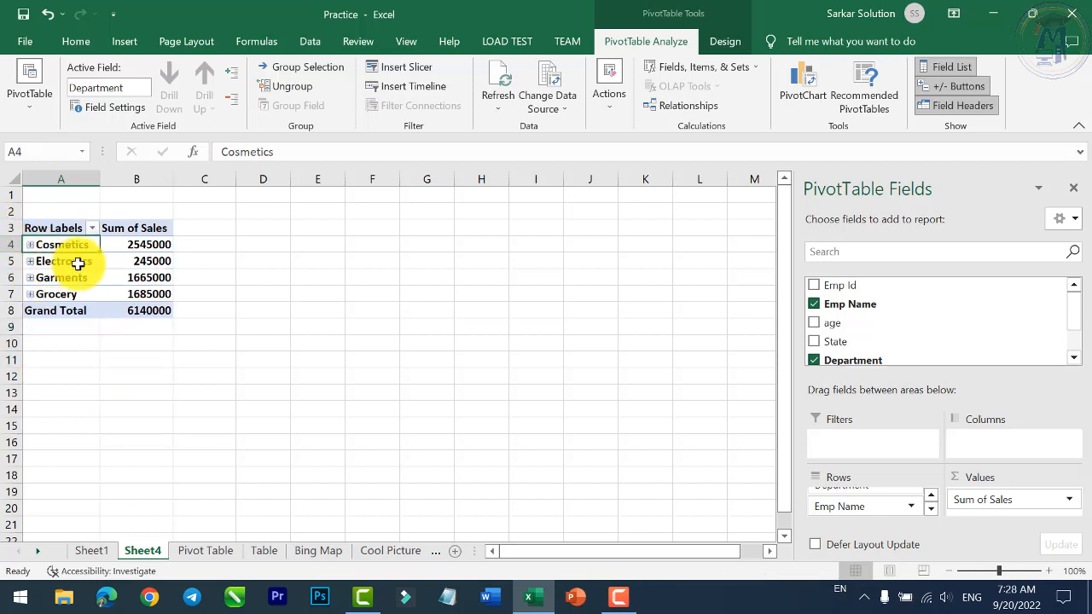
left_click(115, 276)
left_click(38, 264)
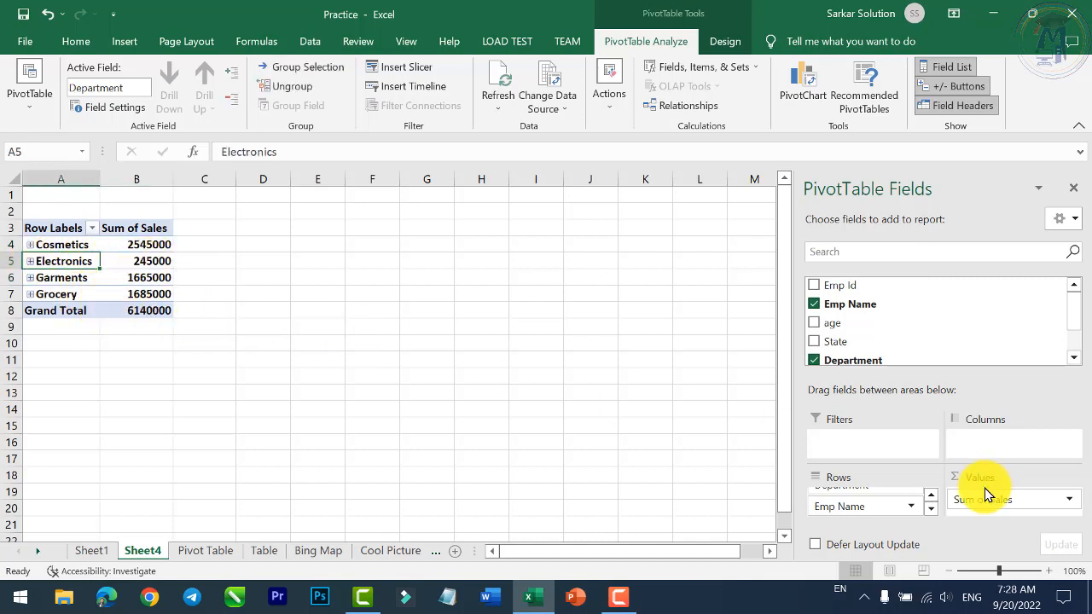
- Rearrange the PivotTable so that Emp Name forms the rows and Department the columns, and close the field list
left_click_drag(854, 510, 981, 452)
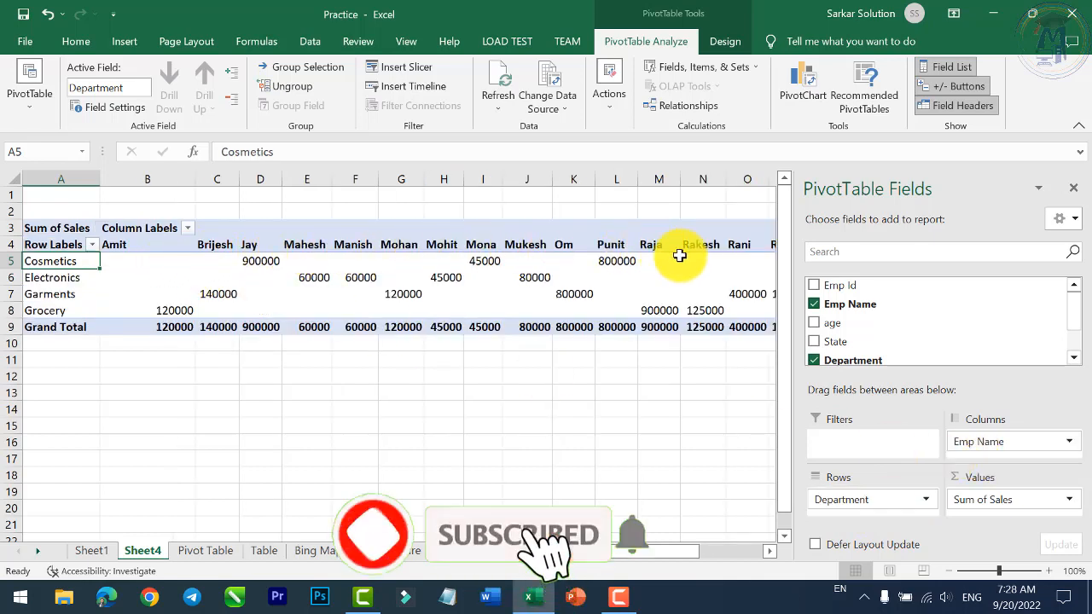
mouse_move(977, 443)
left_mouse_down()
mouse_move(854, 500)
mouse_move(996, 441)
left_mouse_up()
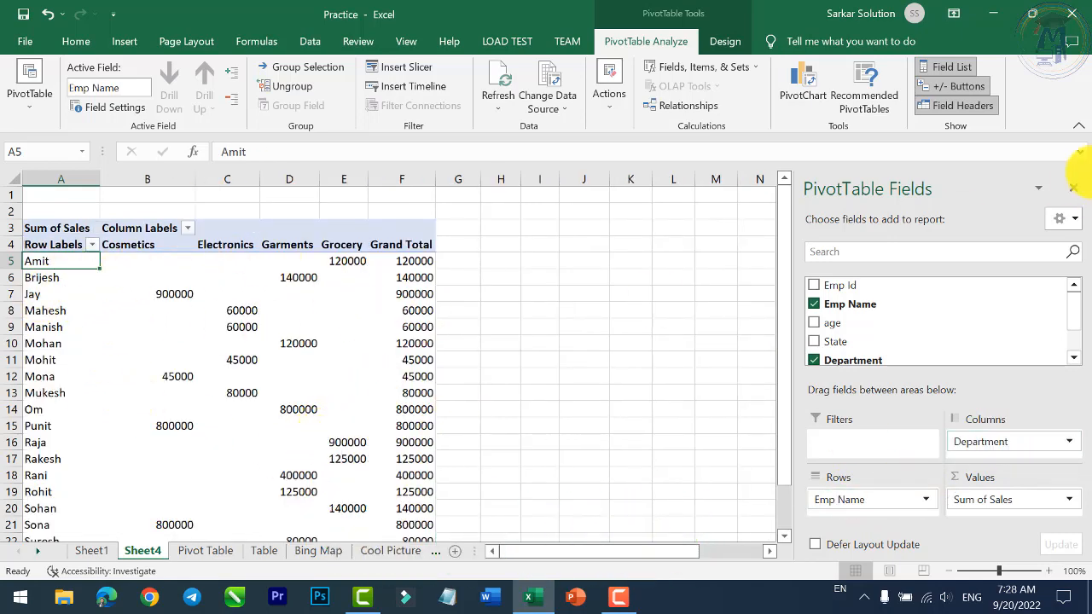
left_click(1077, 190)
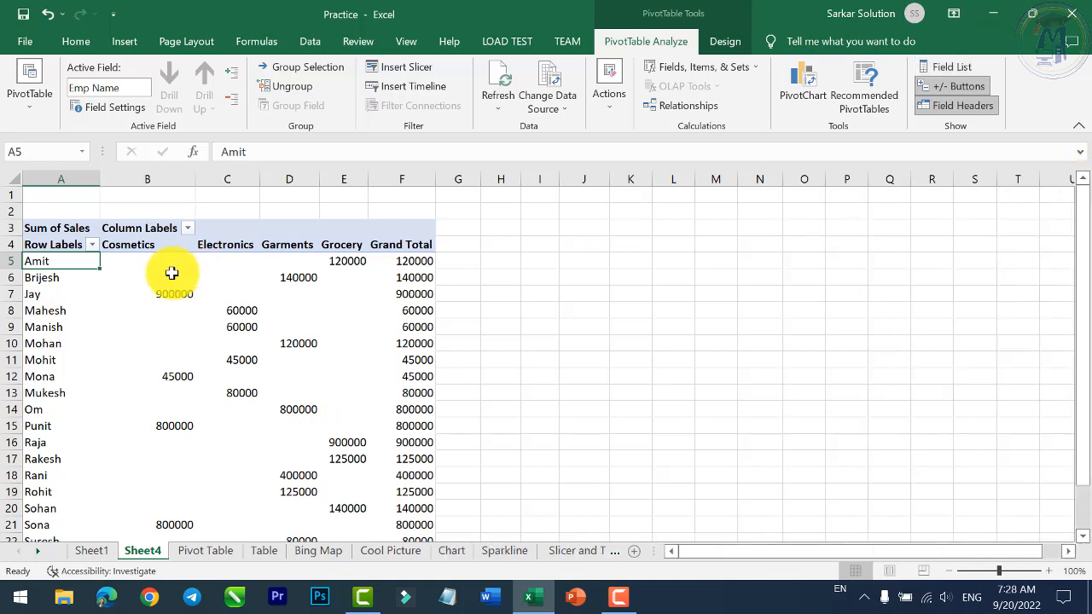
- Delete the PivotTable worksheet Sheet4
right_click(150, 555)
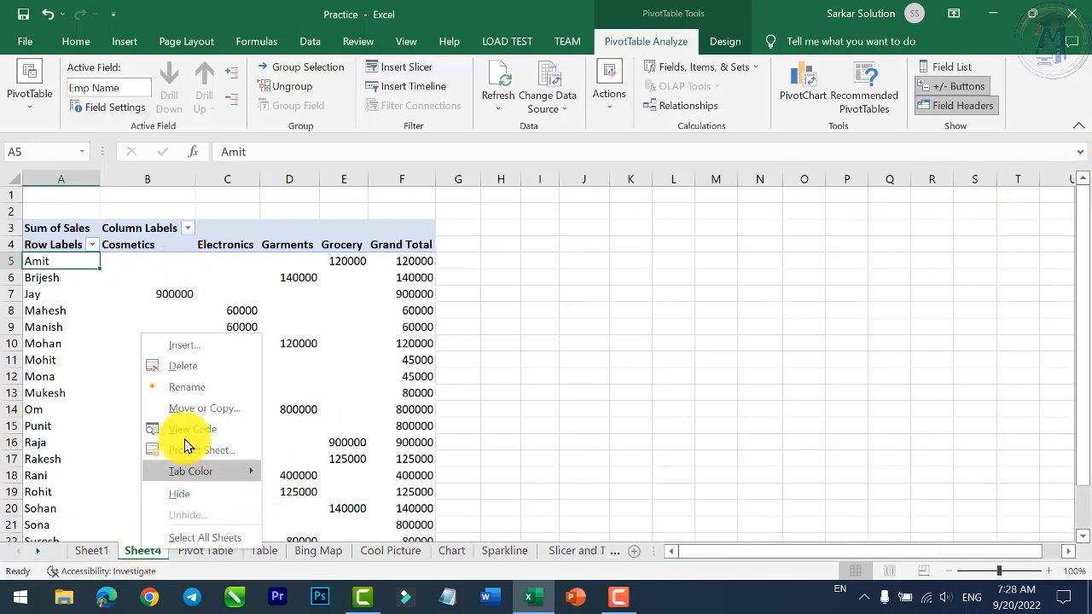
left_click(194, 373)
left_click(516, 347)
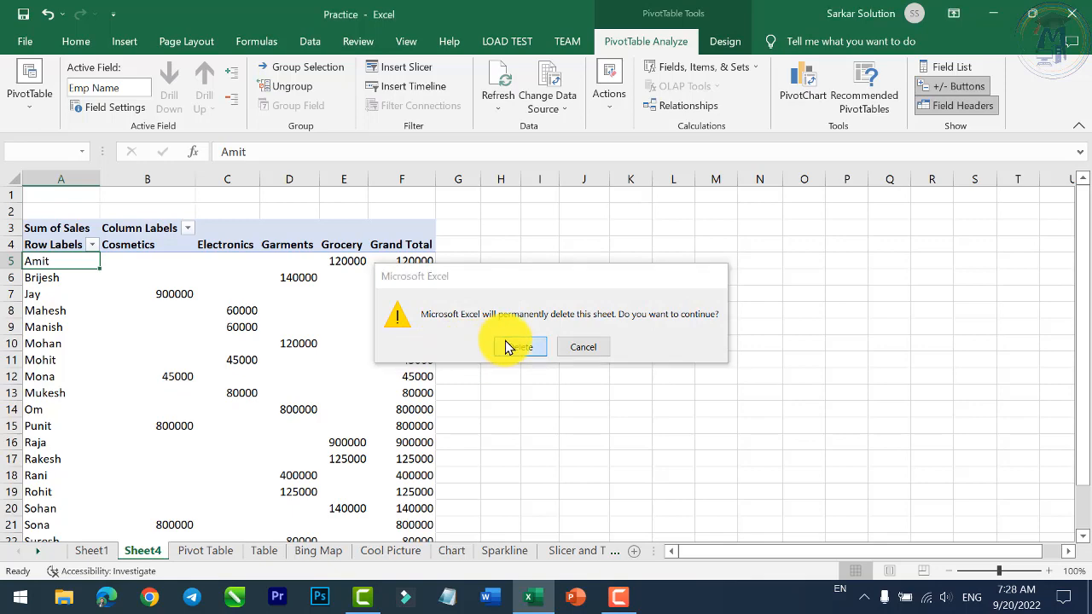
left_click(124, 43)
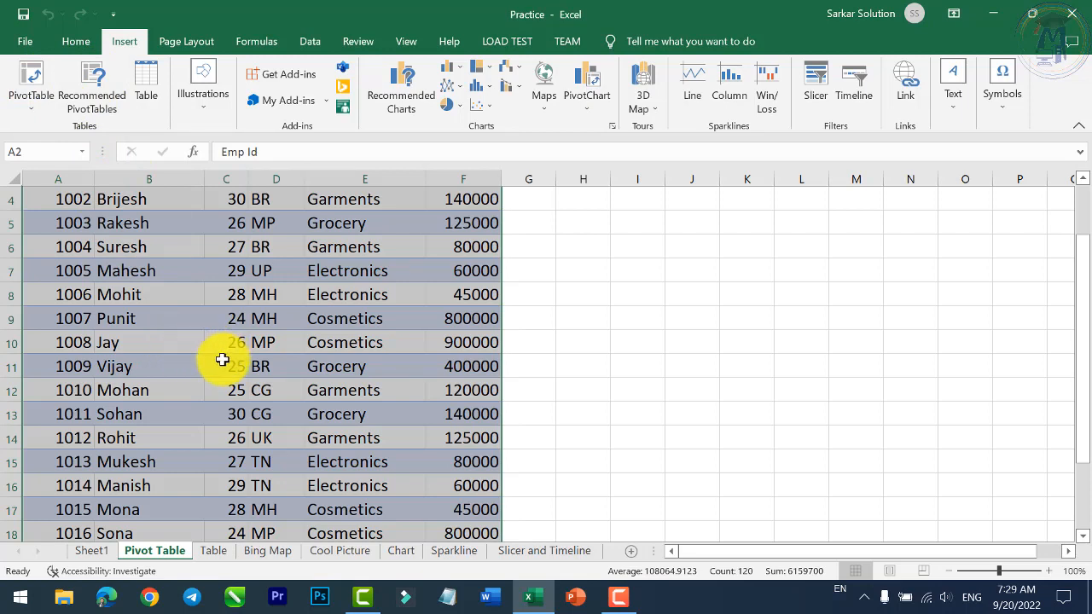
scroll(257, 344, "up", 1)
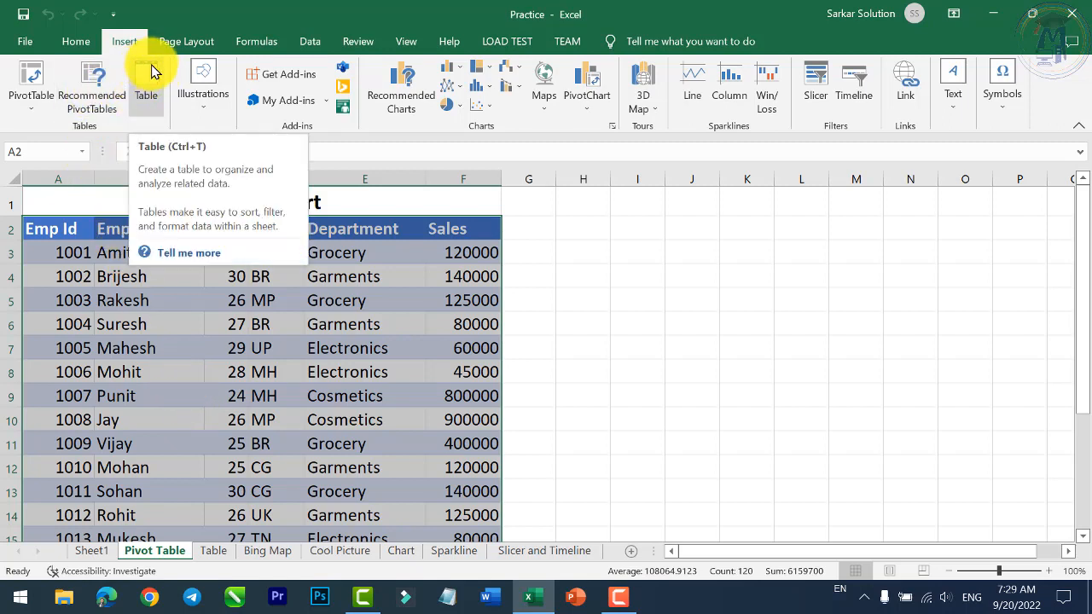
left_click(266, 370)
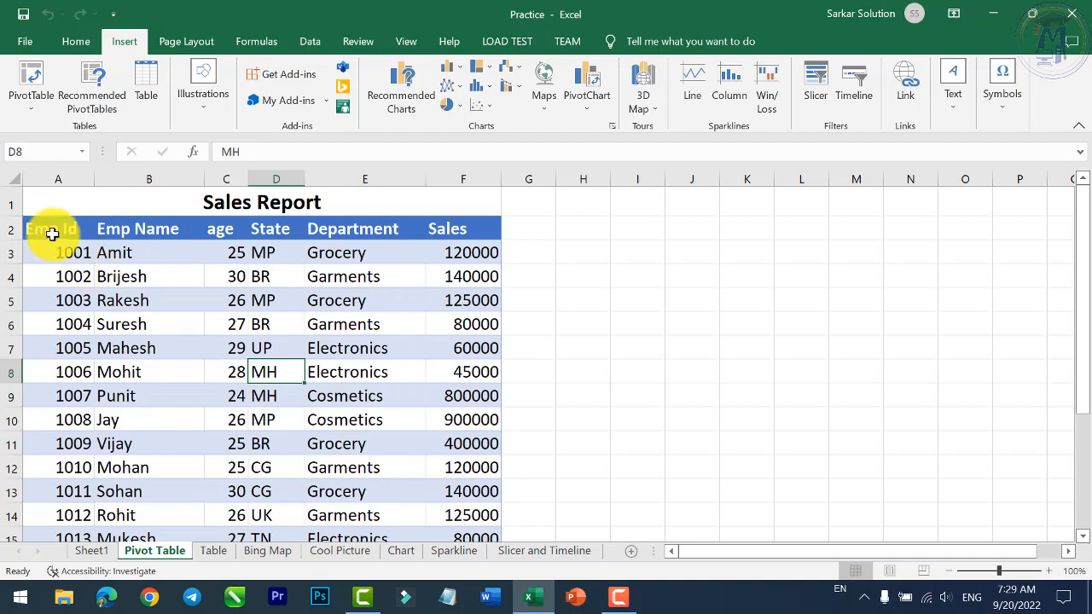
left_click_drag(53, 233, 276, 367)
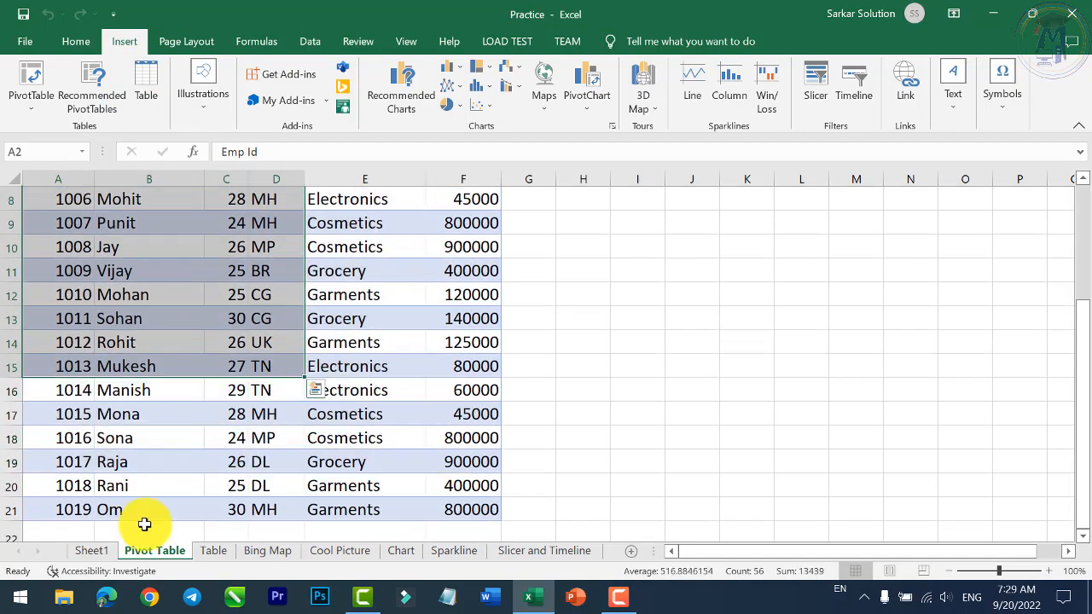
- AutoFit the row heights of the sales data in A2:F21 on the Table worksheet
left_click(213, 550)
left_click_drag(54, 222, 446, 502)
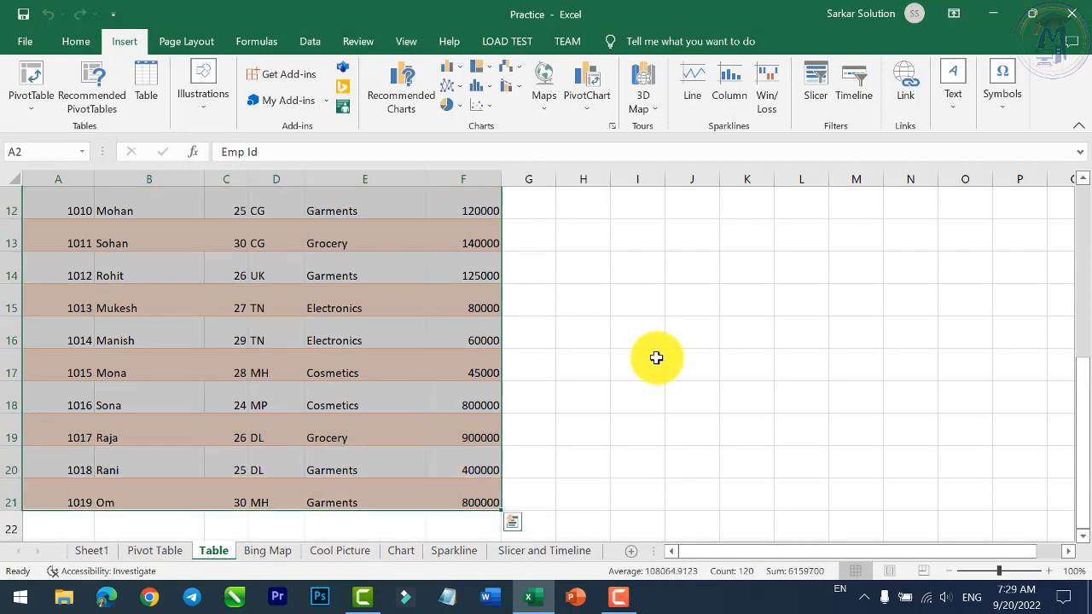
left_click(76, 41)
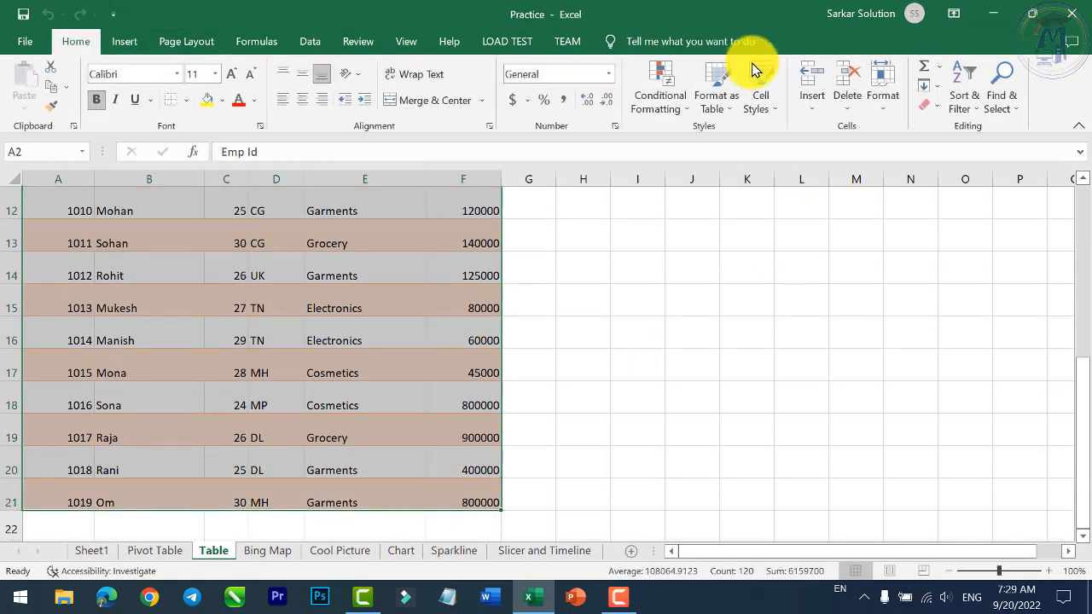
left_click(883, 100)
left_click(930, 177)
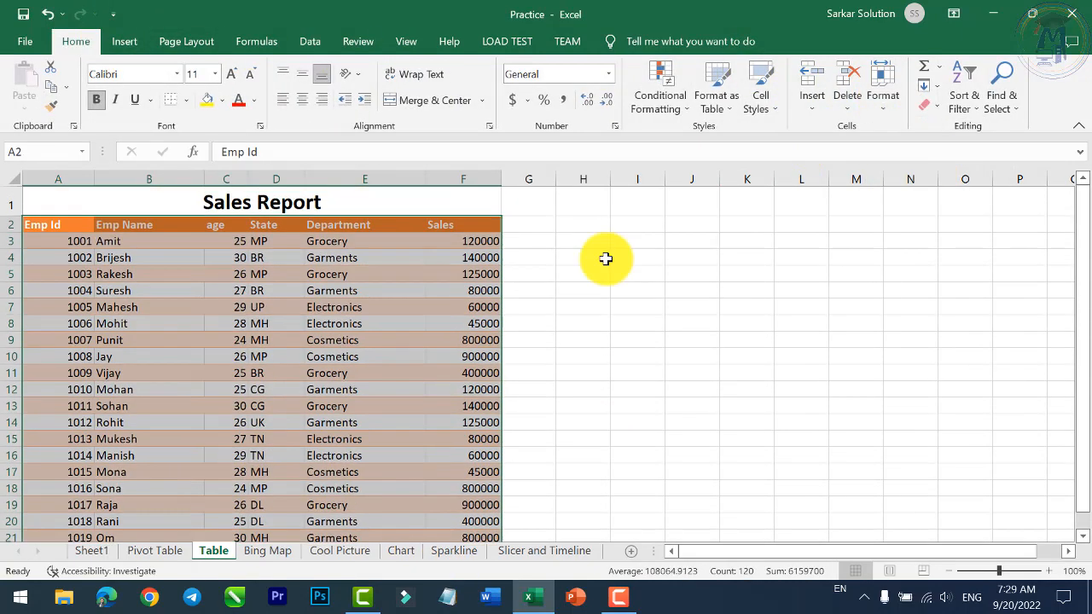
- Increase the font size of the sales data in A2:F21 to 14, and clear all of the range's formatting
left_click(230, 75)
left_click(230, 75)
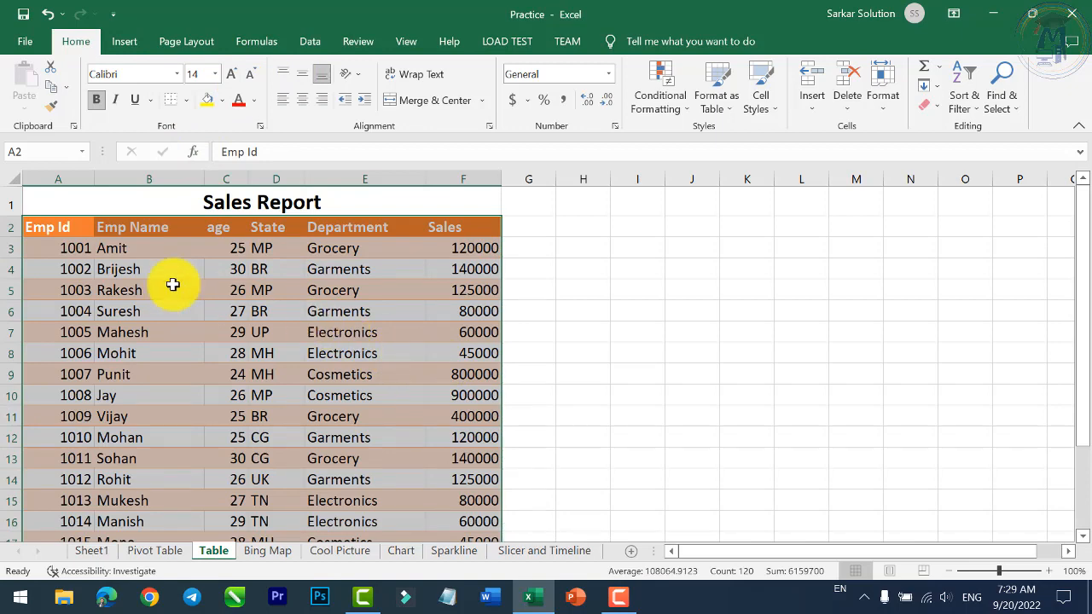
left_click(927, 105)
left_click(960, 157)
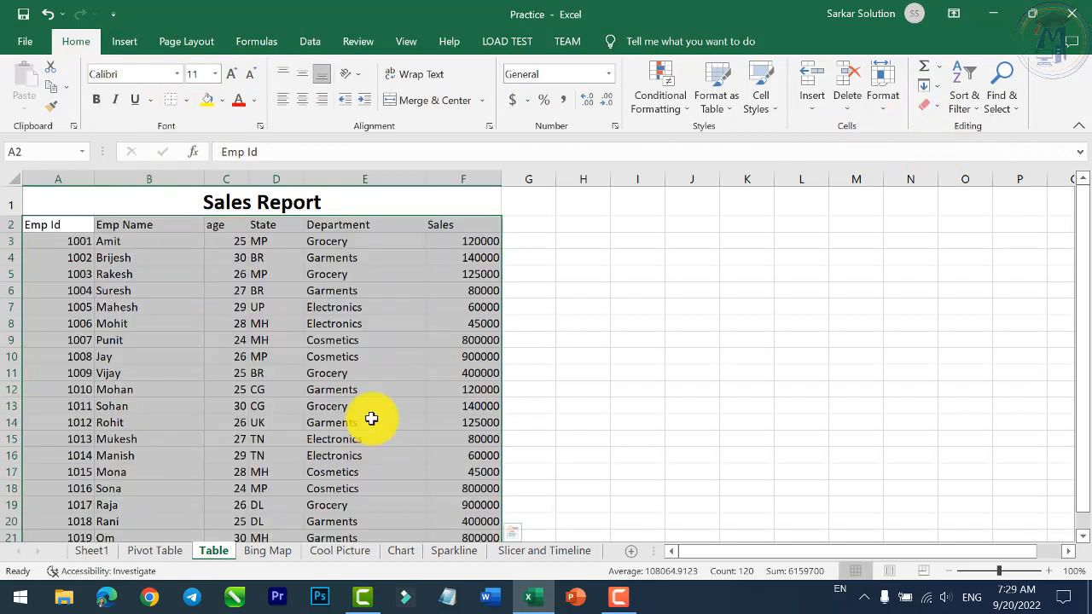
- Convert the sales data in A2:F21 into an Excel table that has headers
left_click(370, 419)
left_click_drag(49, 224, 436, 436)
scroll(366, 420, "up", 2)
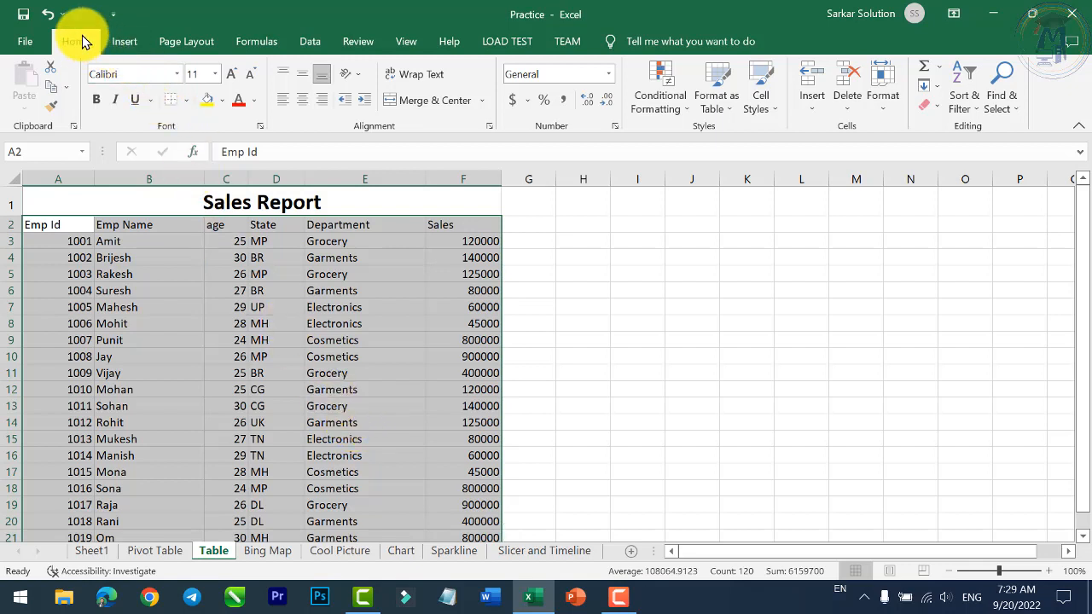
left_click(718, 112)
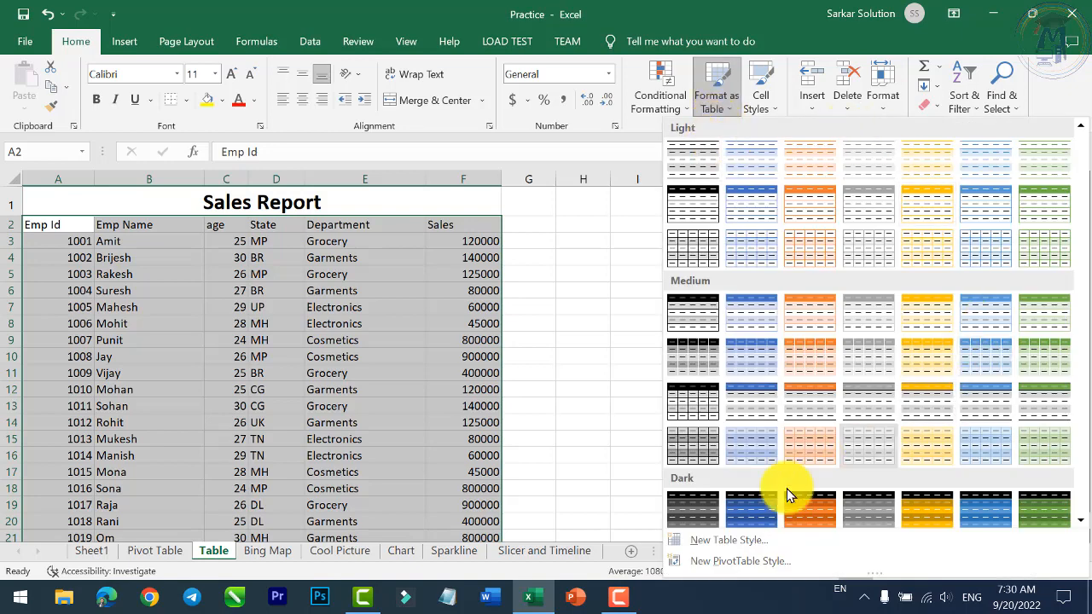
left_click(96, 41)
left_click(121, 42)
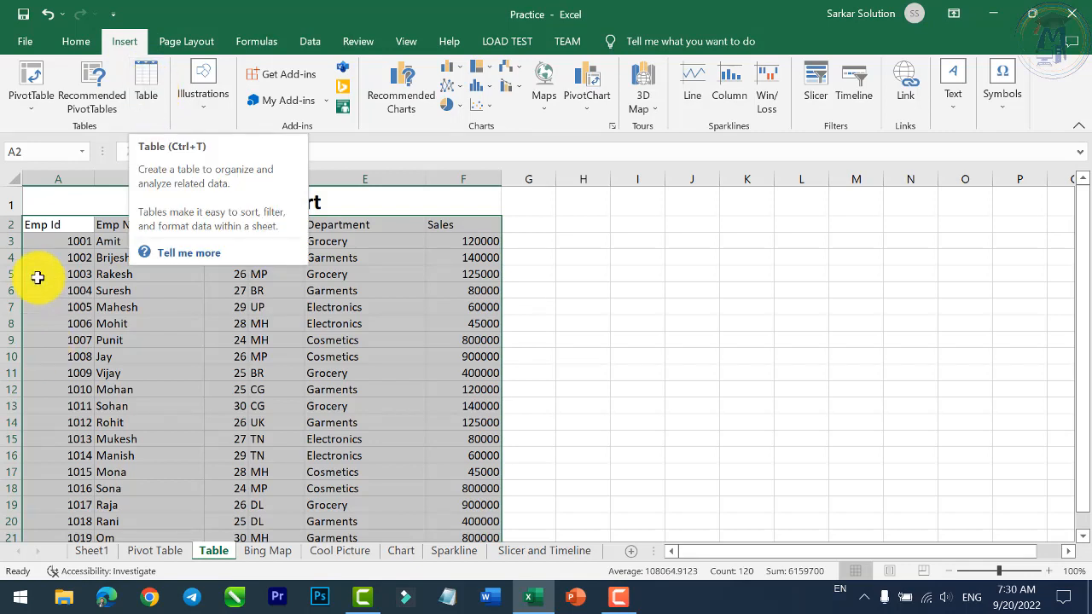
left_click(145, 85)
left_click_drag(504, 256, 550, 209)
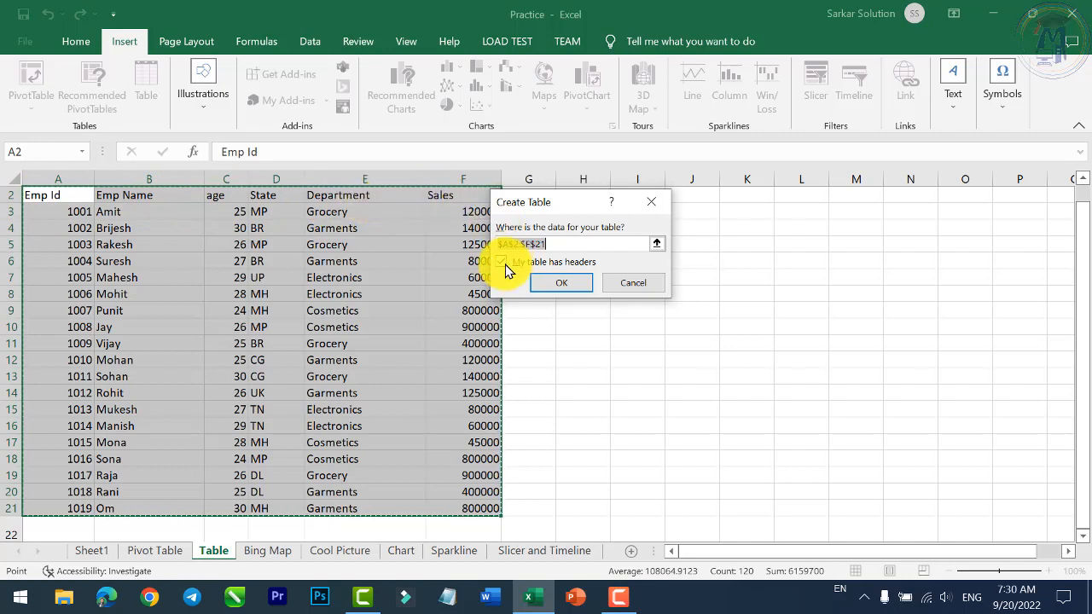
left_click(550, 290)
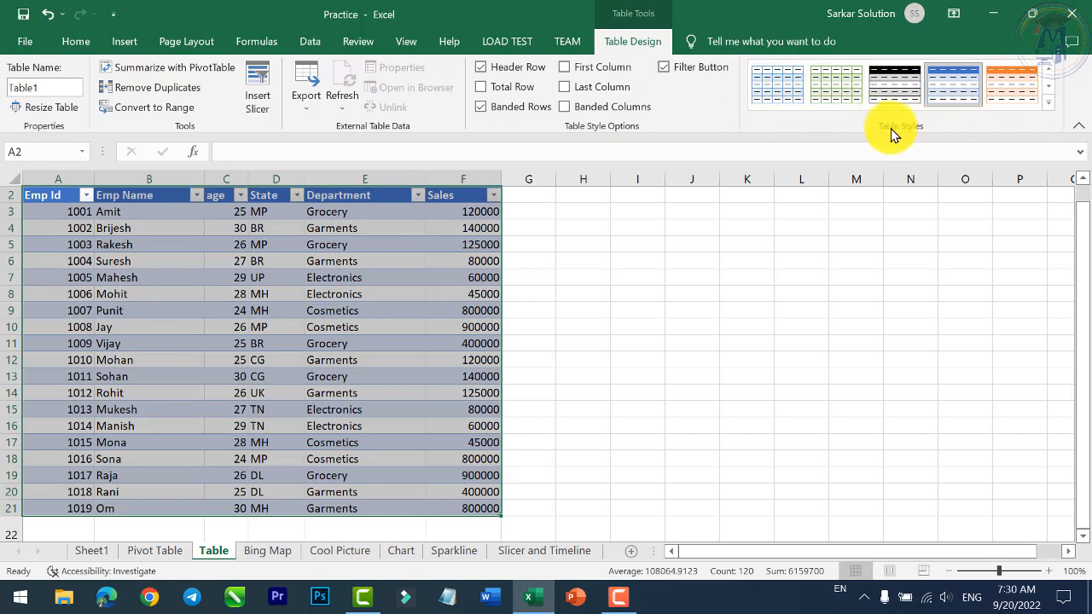
- Apply the Orange, Table Style Medium 17 style to the sales table
left_click(1055, 110)
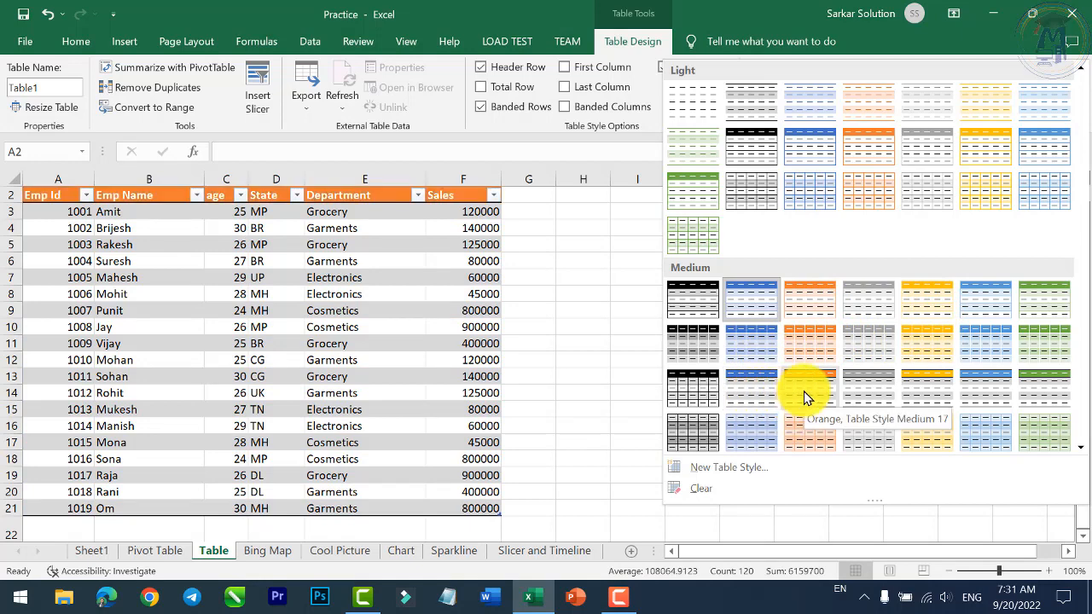
left_click(804, 390)
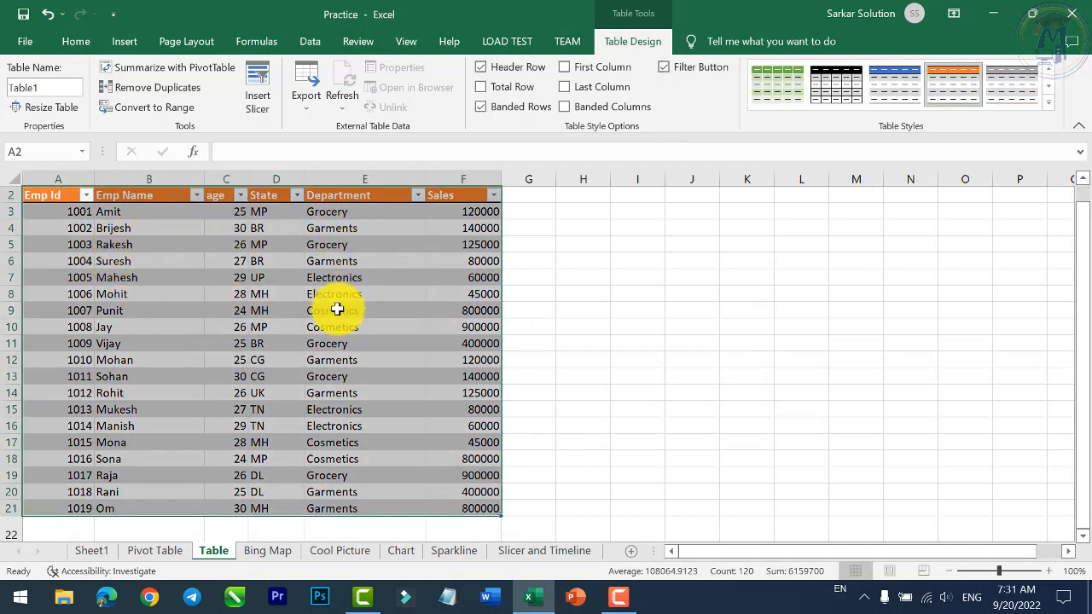
scroll(378, 288, "up", 1)
scroll(378, 286, "down", 1)
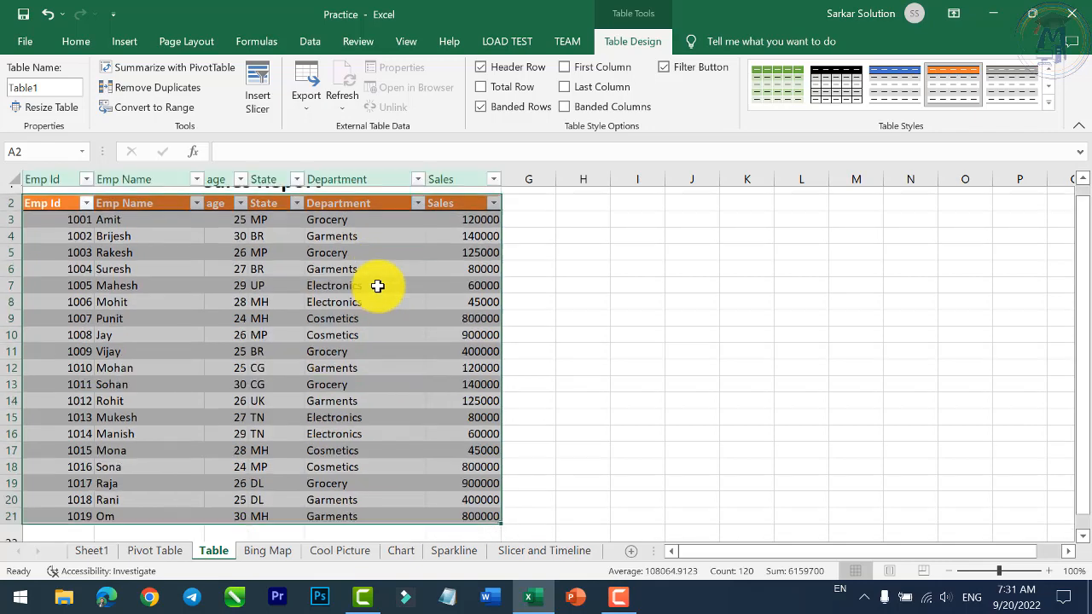
scroll(378, 282, "down", 1)
scroll(378, 282, "up", 1)
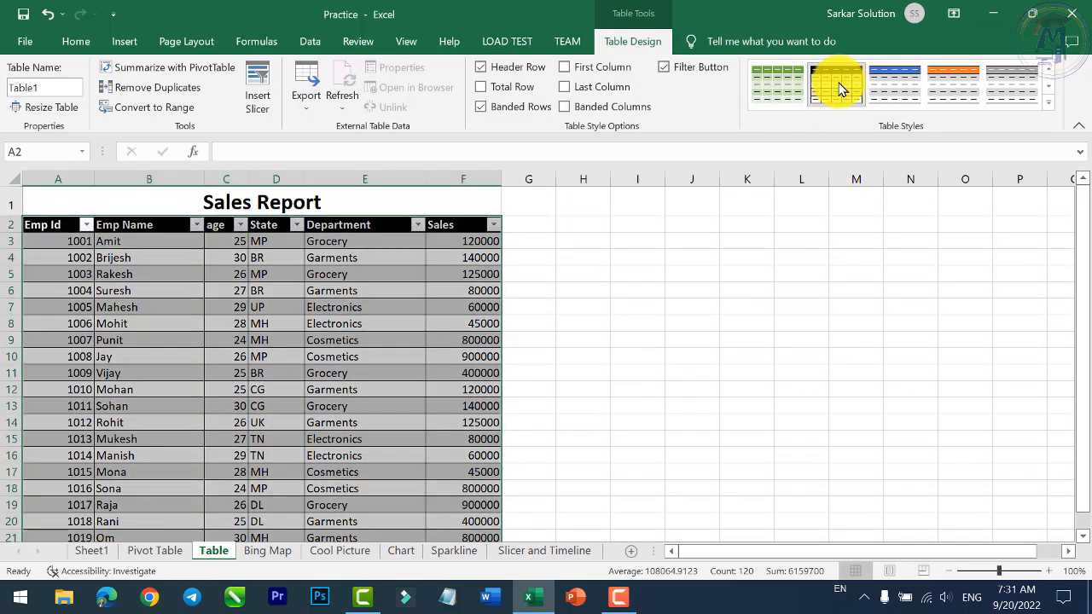
- Apply the bordered table style with a black header and grey bands, and make header row 2 taller
left_click(833, 86)
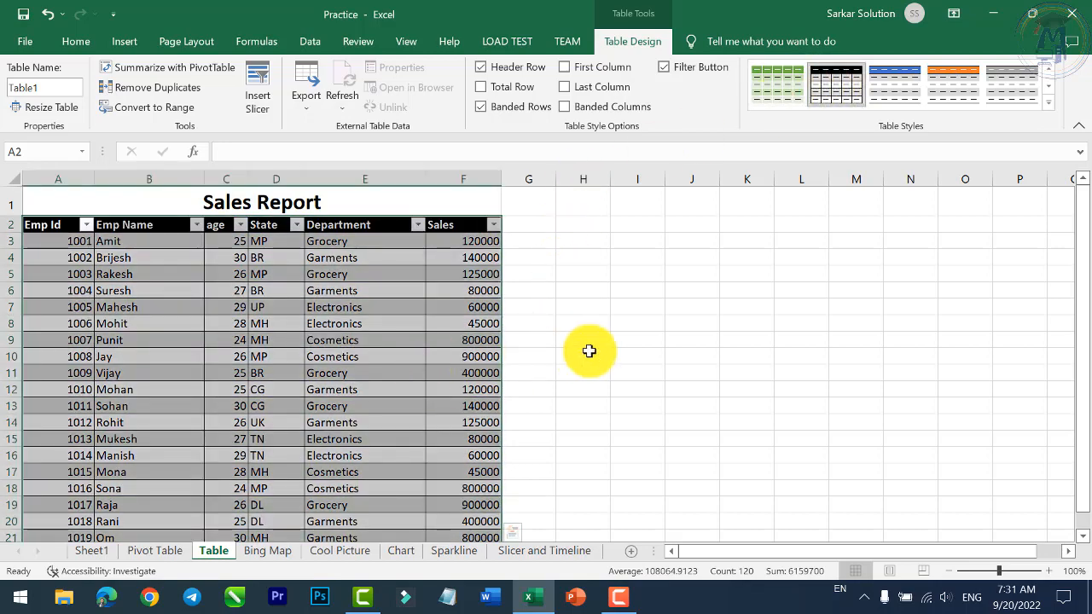
scroll(145, 260, "up", 3)
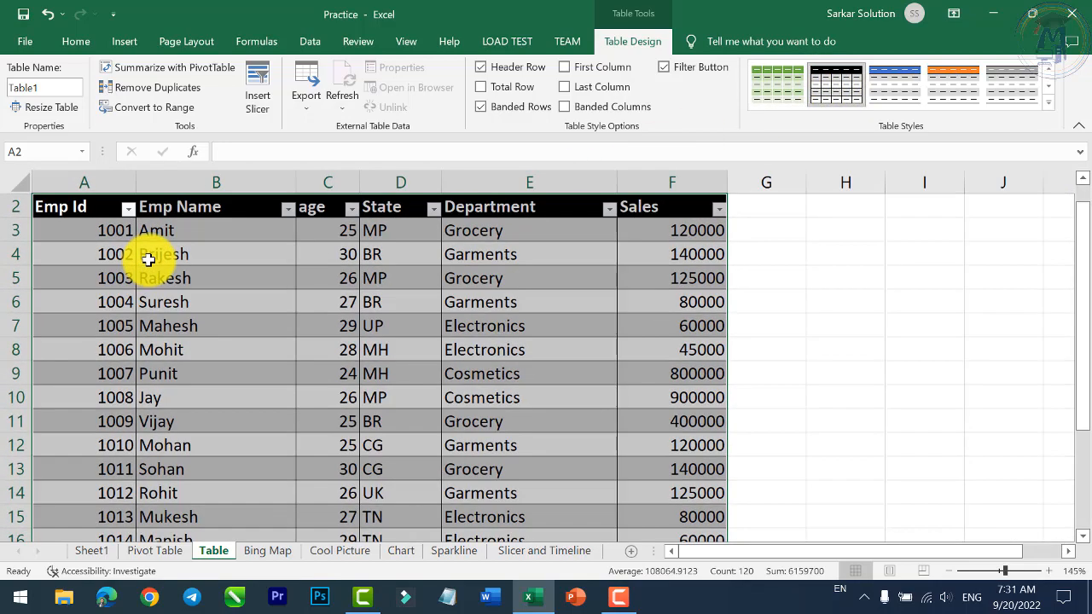
scroll(119, 273, "up", 1)
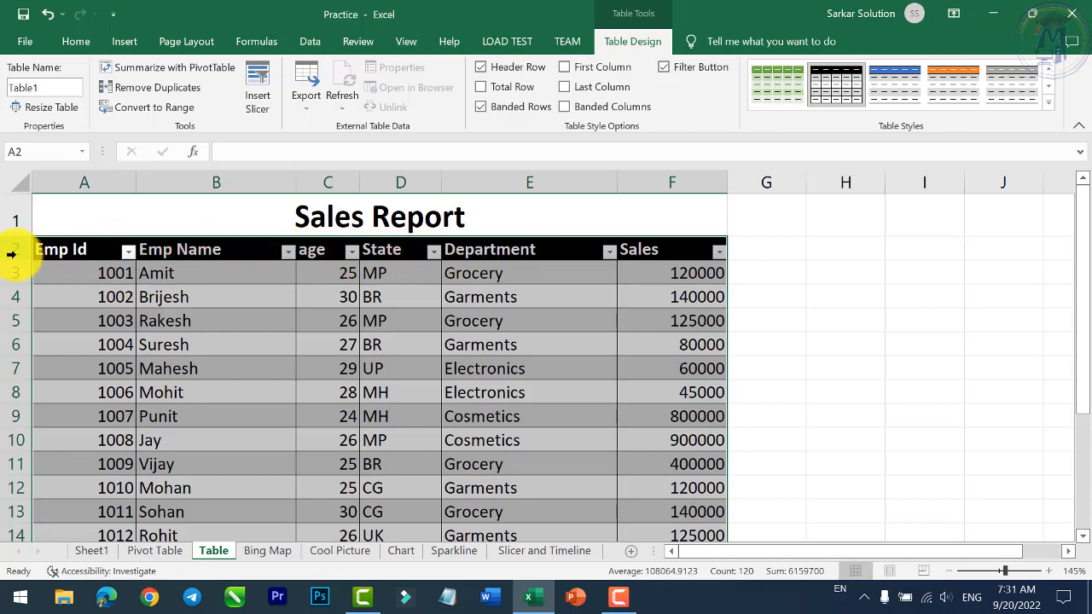
left_click_drag(16, 261, 19, 274)
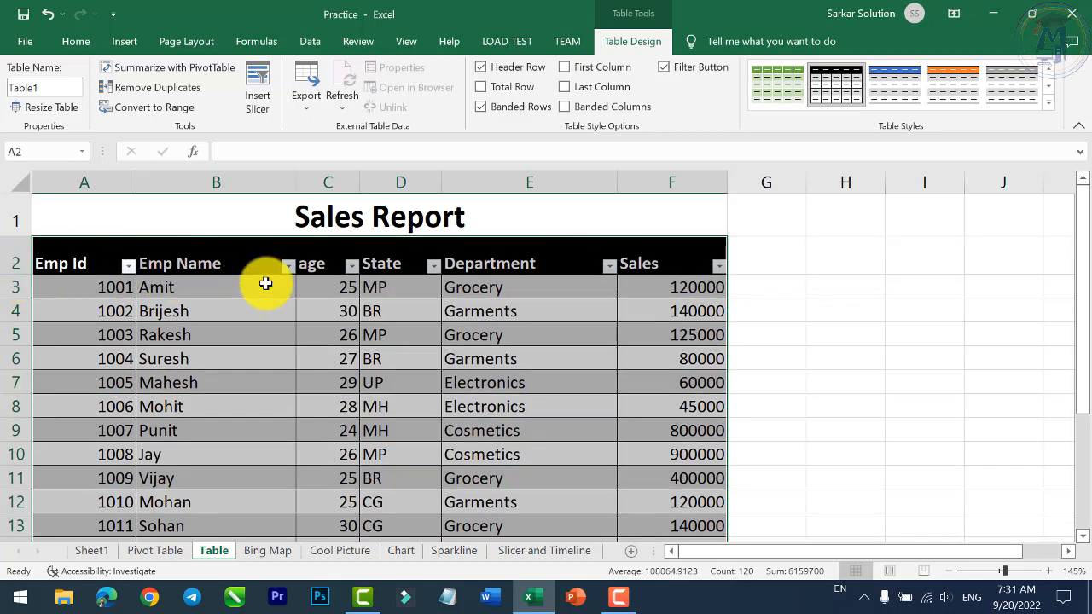
- Filter the State column of the table to show only BR
left_click(435, 268)
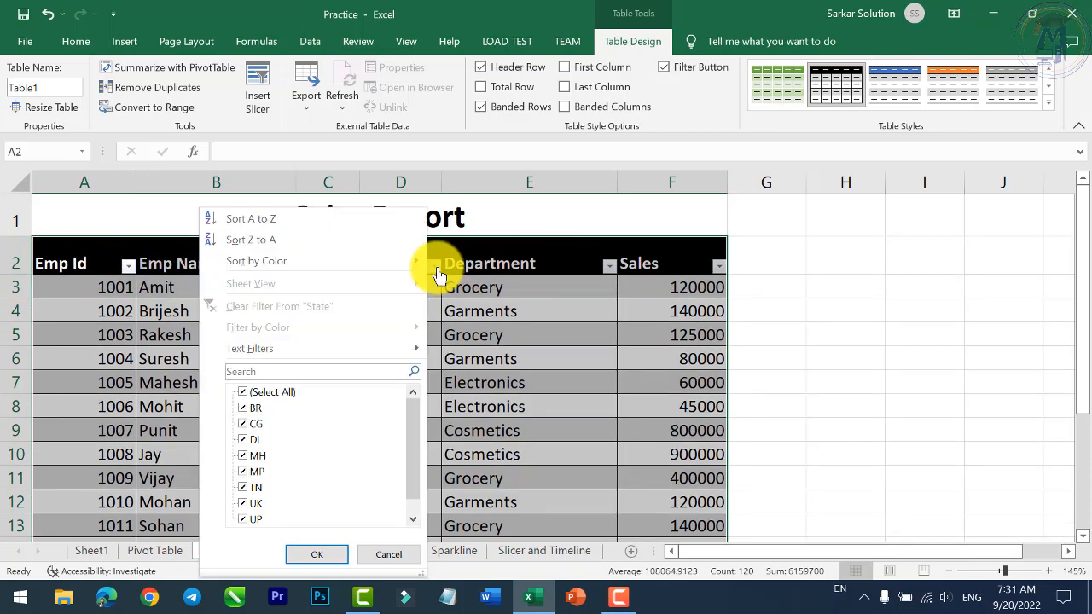
left_click(248, 408)
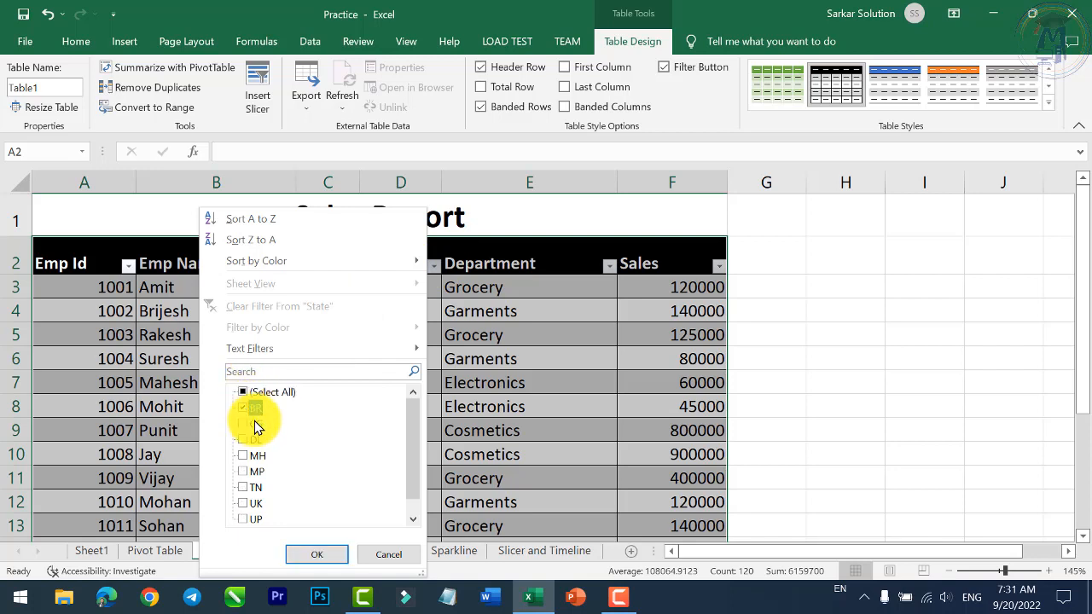
left_click(314, 555)
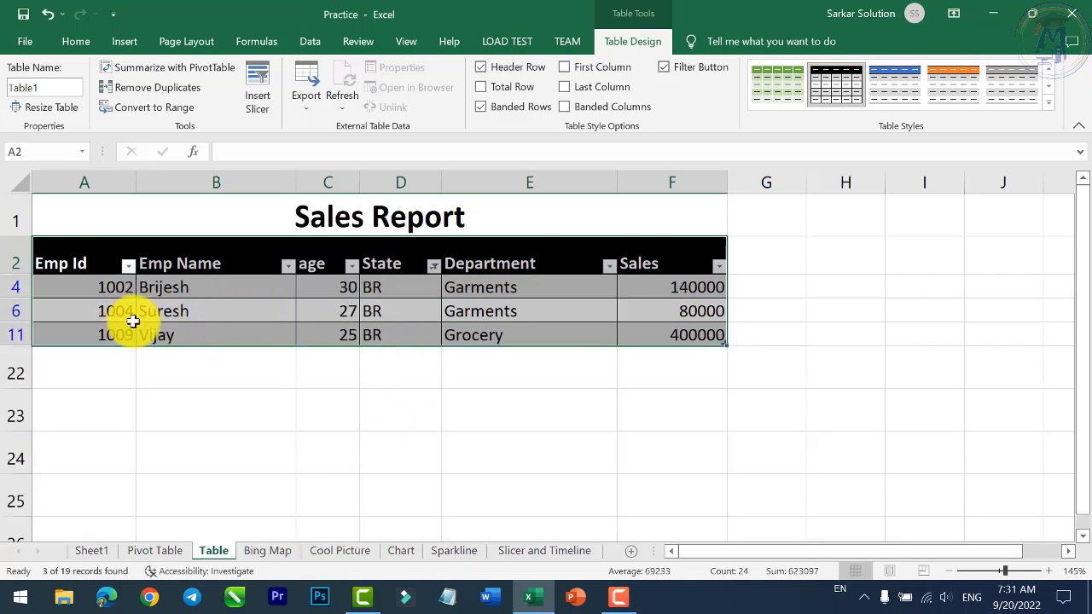
- Add DL and MP to the State filter one after the other, and show all states again
left_click(434, 268)
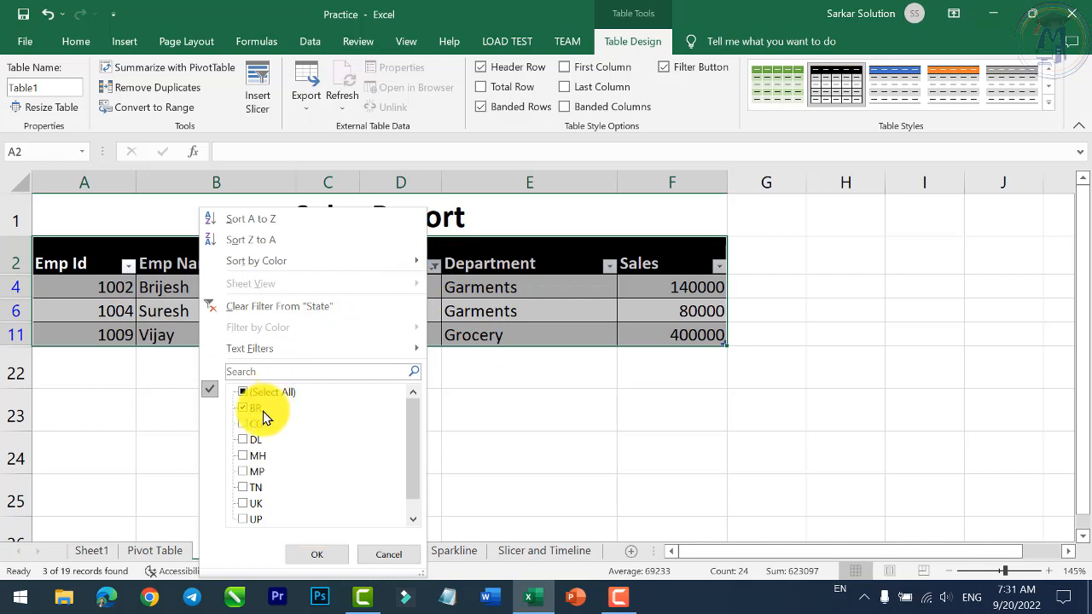
left_click(243, 439)
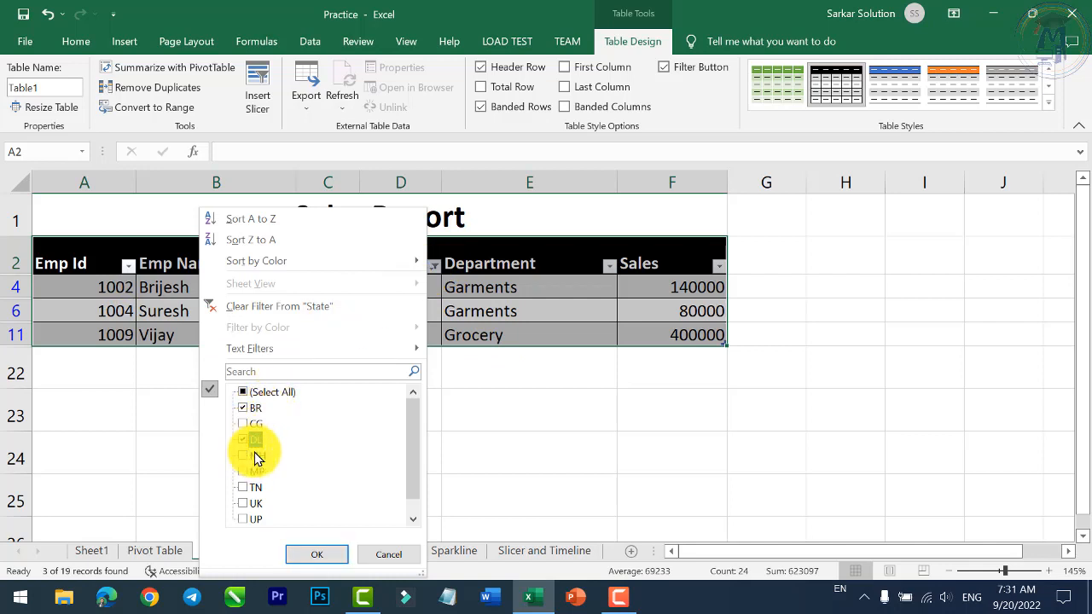
left_click(317, 555)
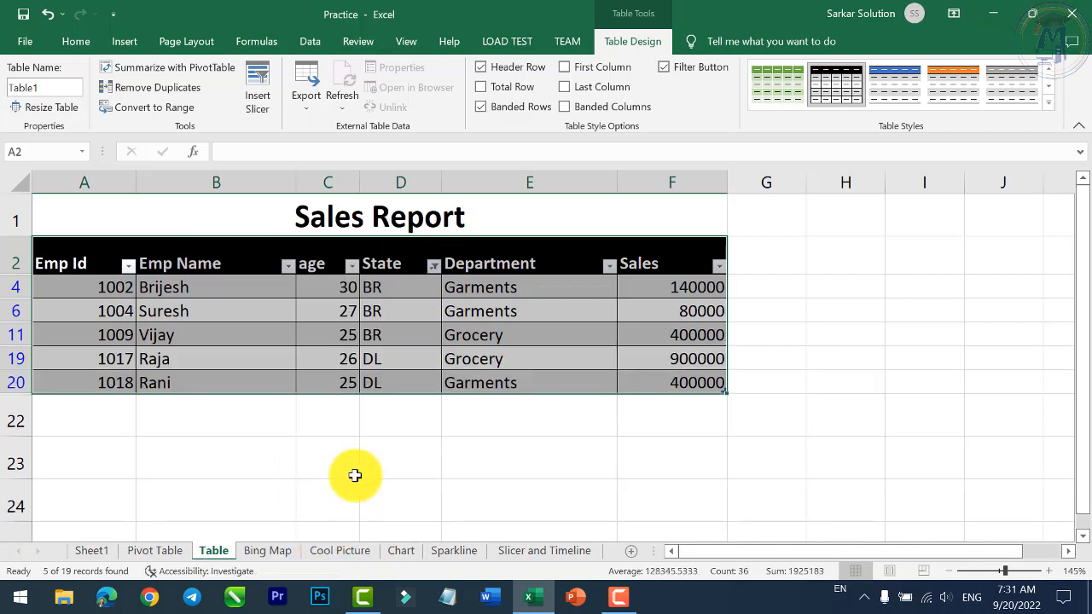
left_click(433, 266)
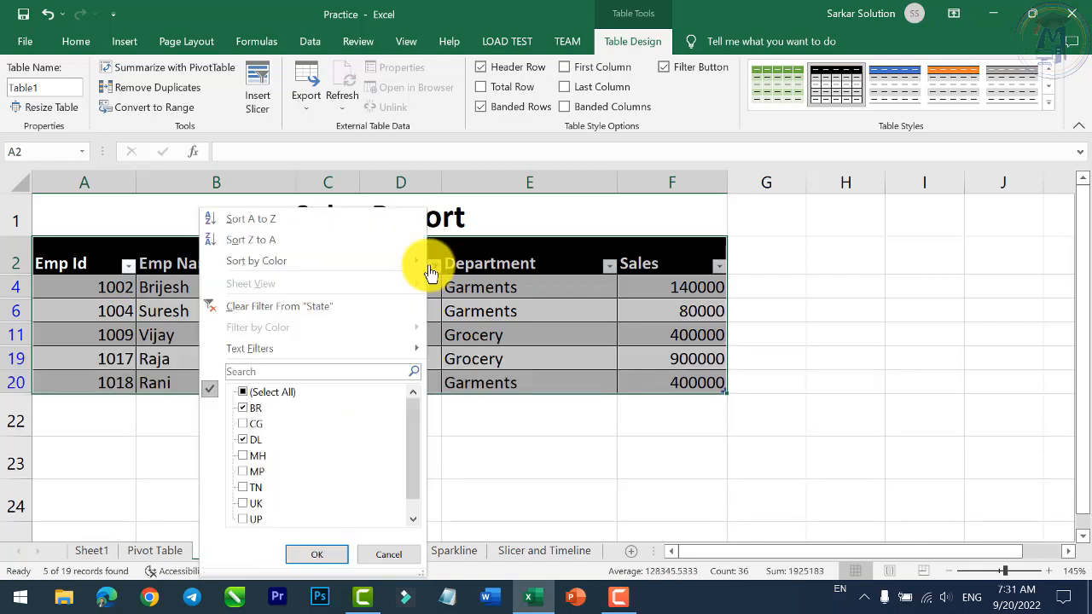
left_click(242, 472)
left_click(312, 553)
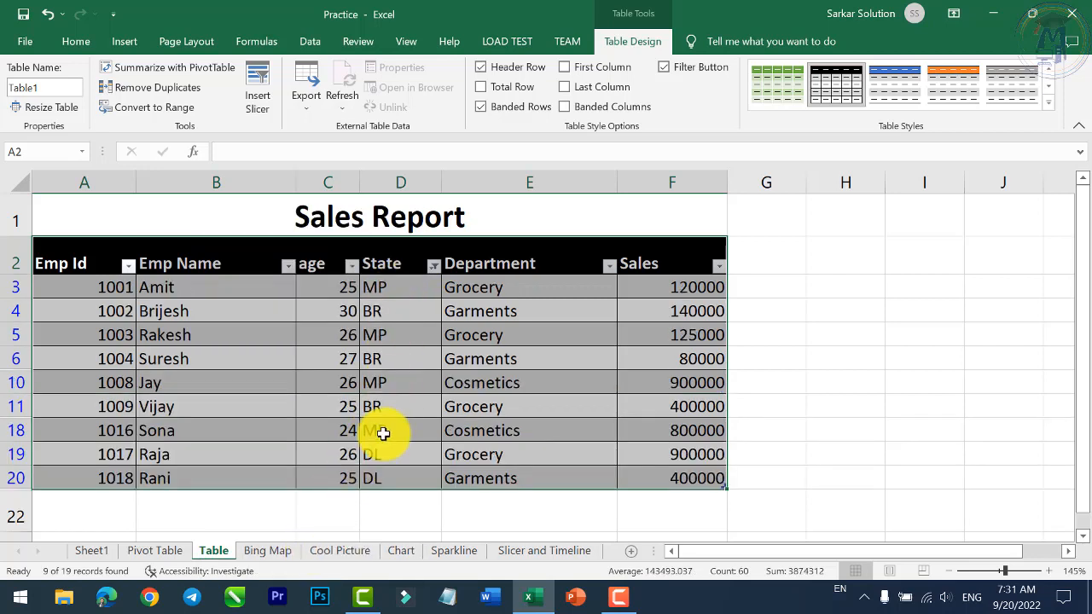
left_click(433, 266)
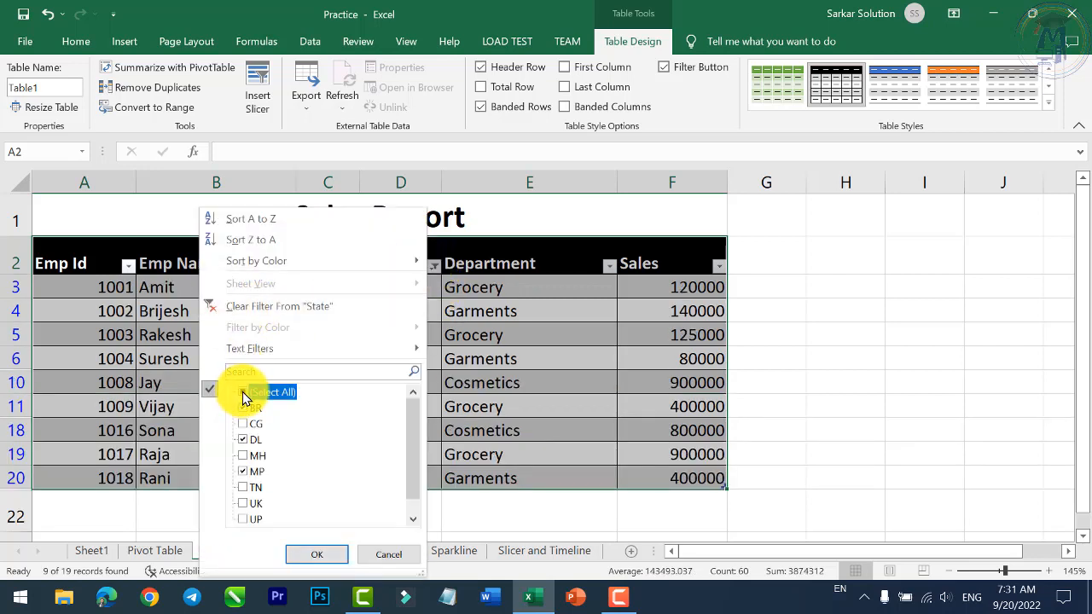
left_click(309, 555)
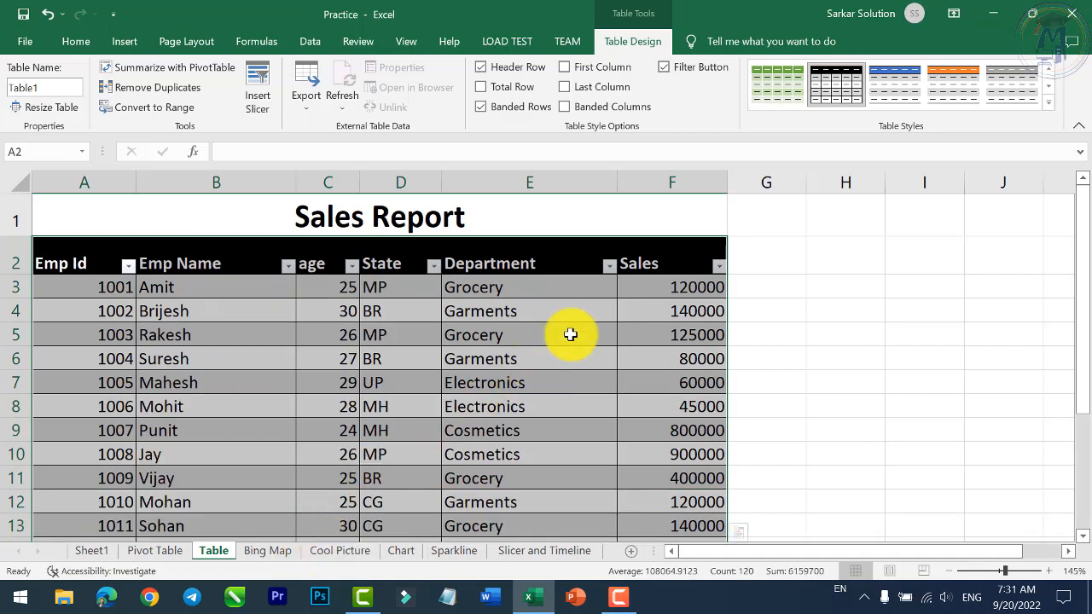
- Filter the Department column of the table to show only Electronics
left_click(609, 266)
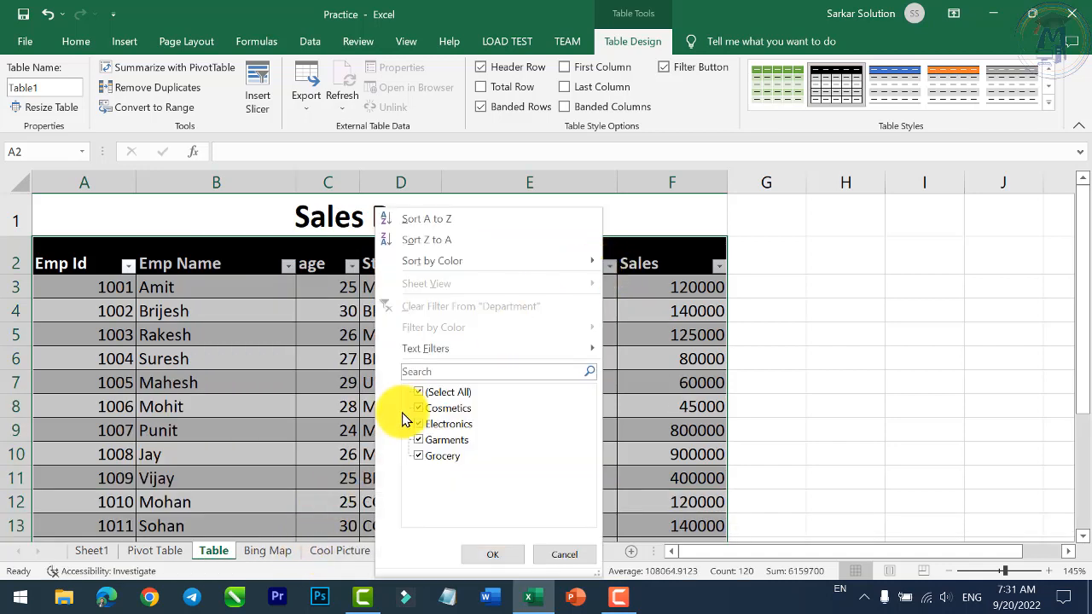
left_click(420, 394)
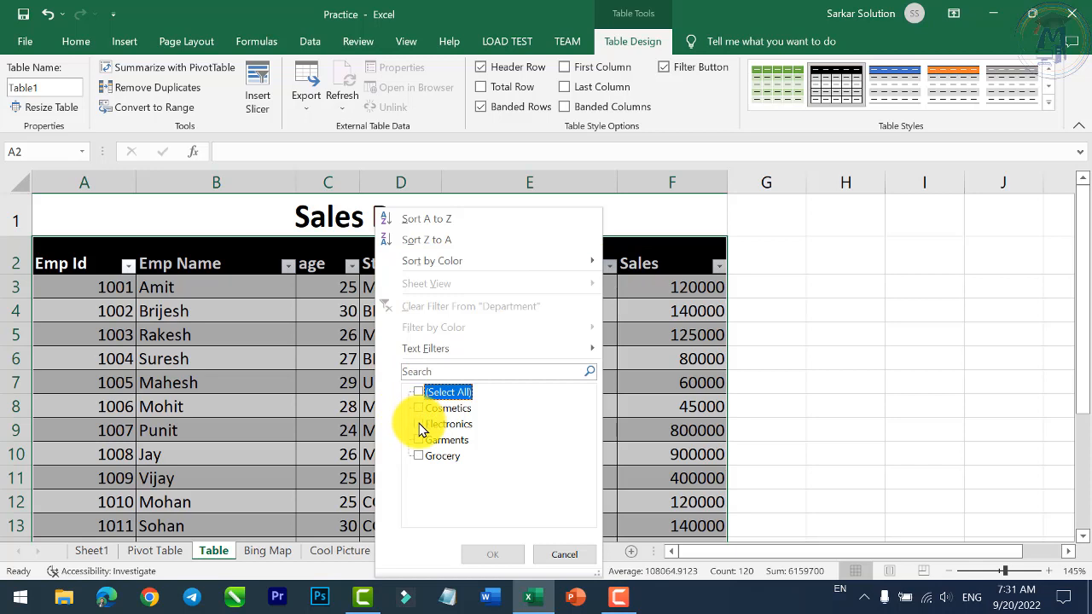
left_click(419, 425)
left_click(495, 553)
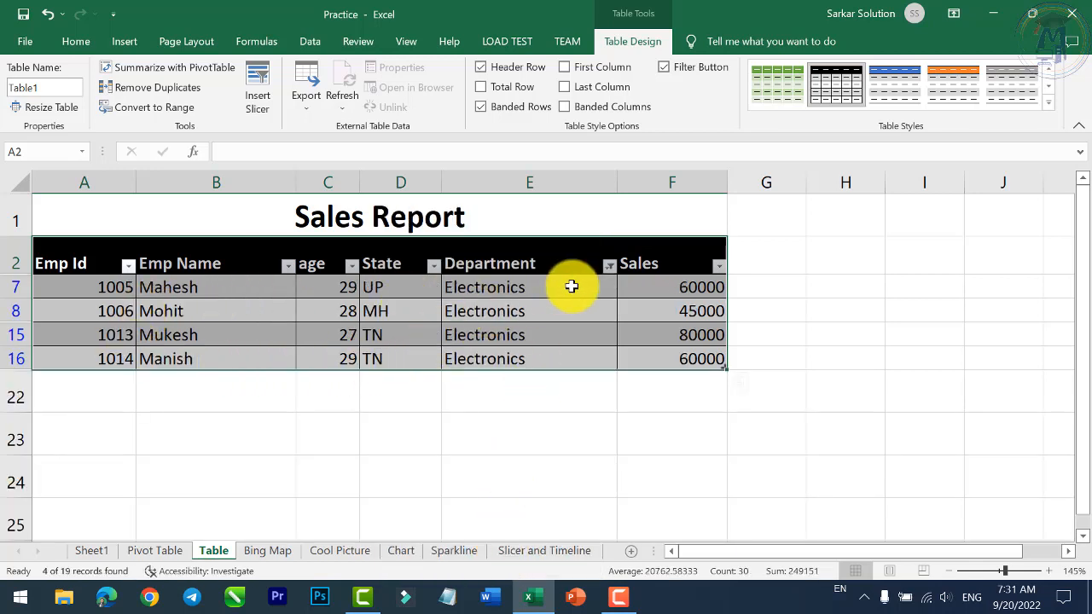
- Change the Department filter to show only Grocery, and show all departments again
left_click(609, 266)
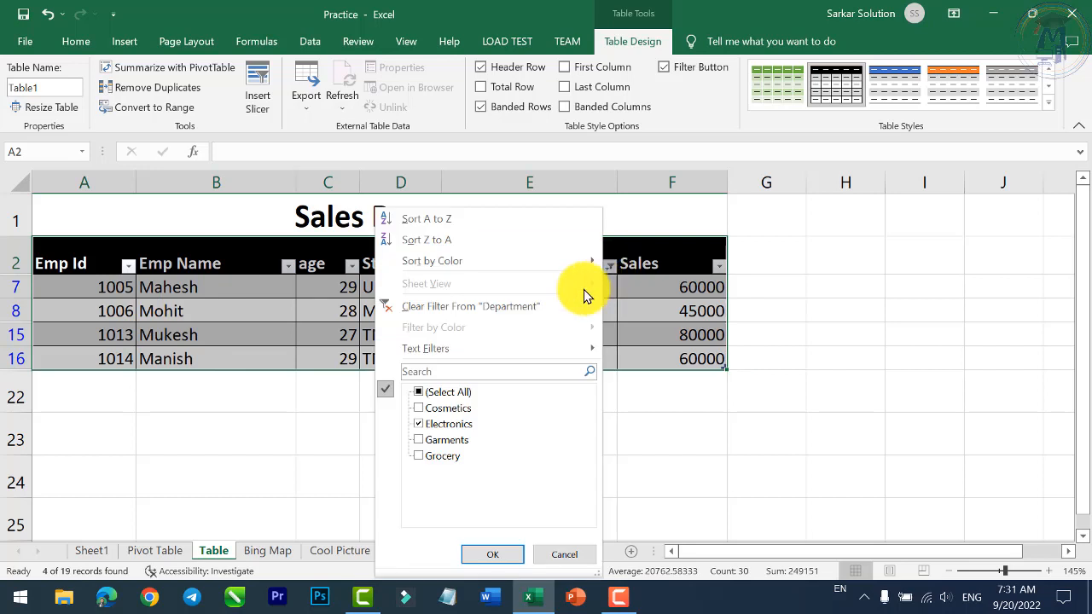
left_click(419, 392)
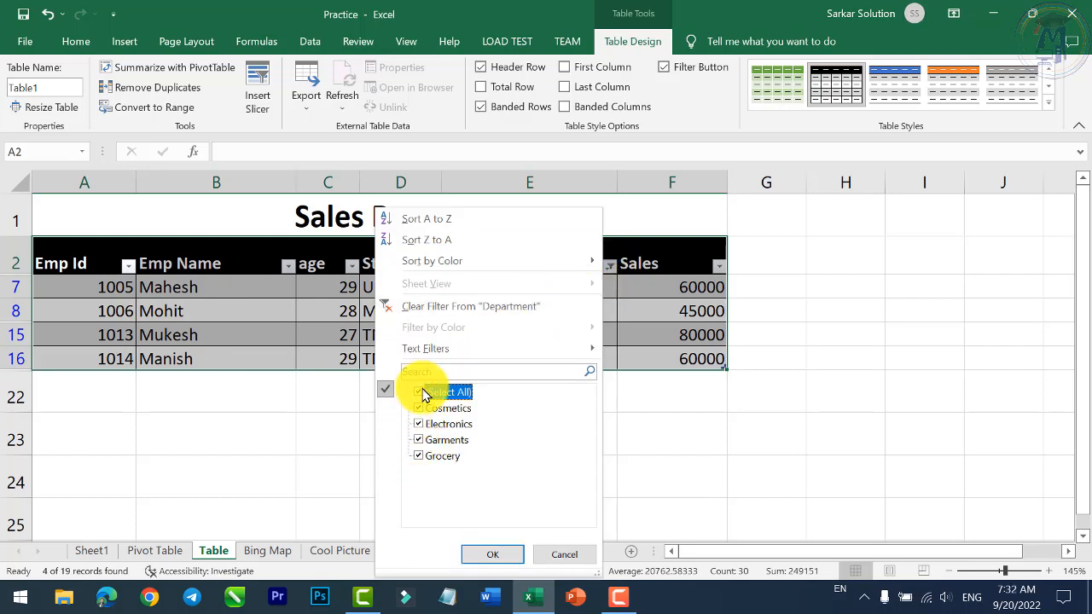
left_click(421, 393)
left_click(422, 456)
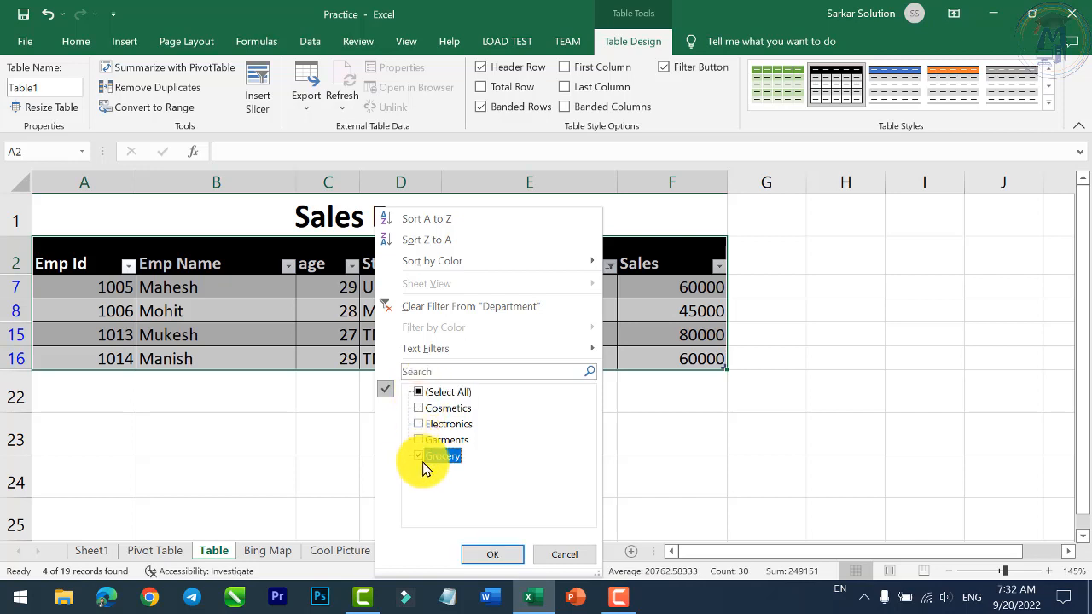
left_click(483, 551)
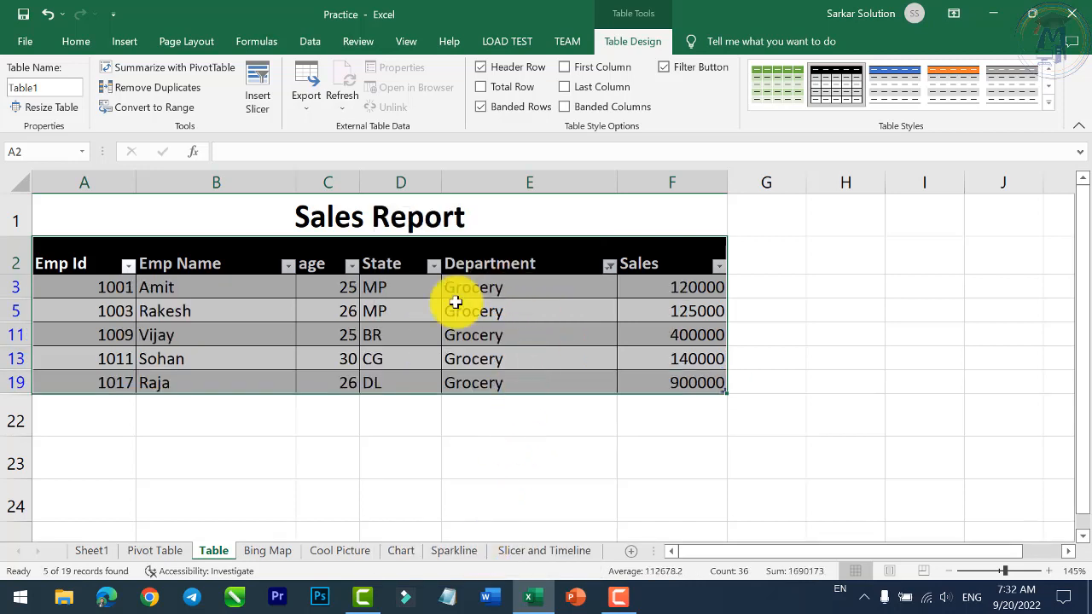
left_click(609, 267)
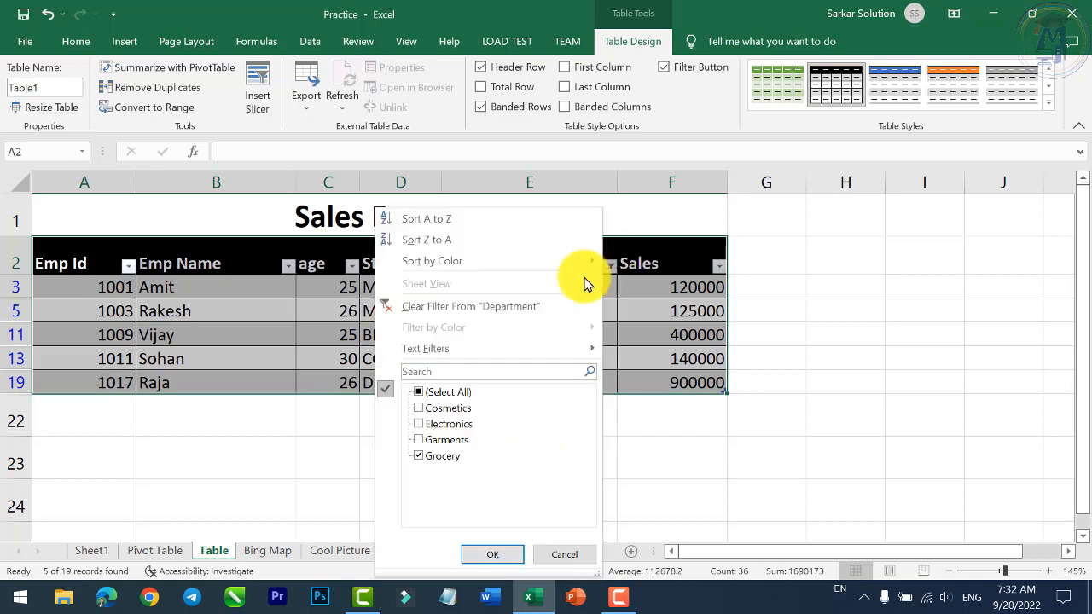
left_click(507, 559)
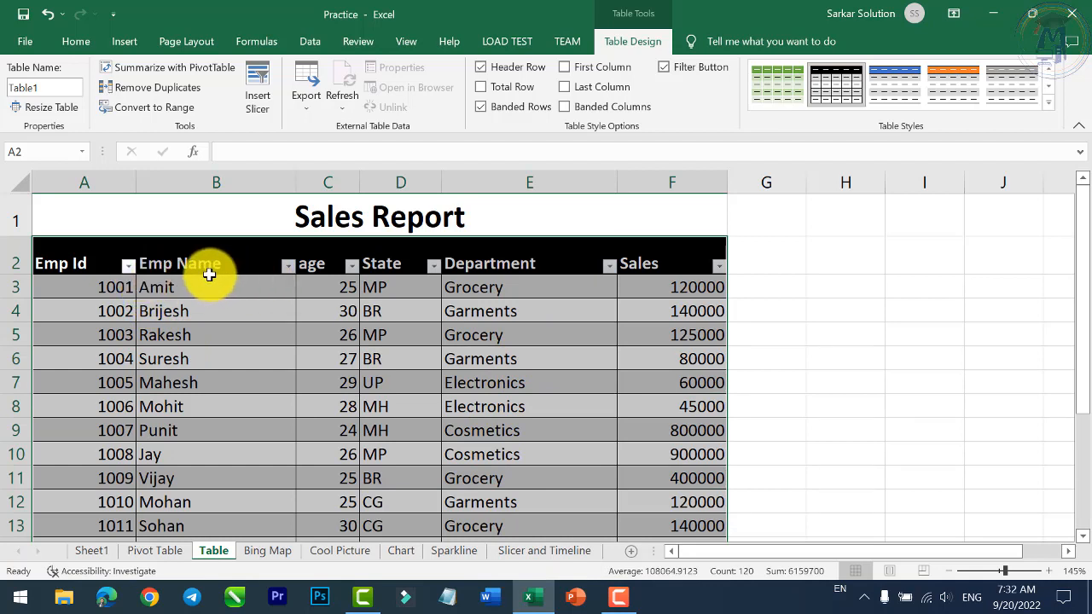
- Sort the table by the Emp Name column from A to Z and look over the reordered rows
left_click(290, 266)
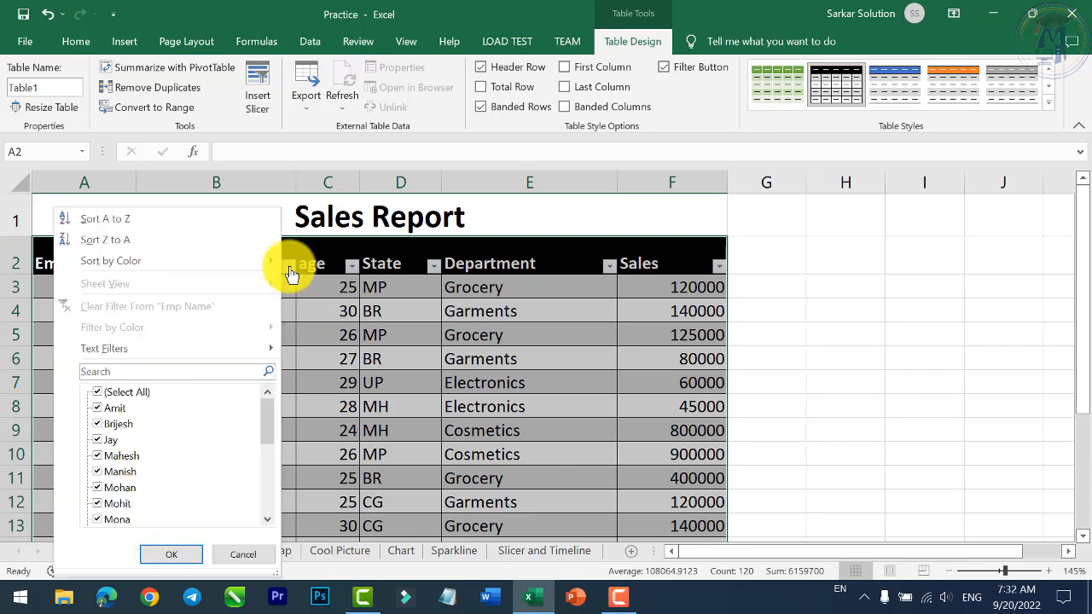
left_click(106, 219)
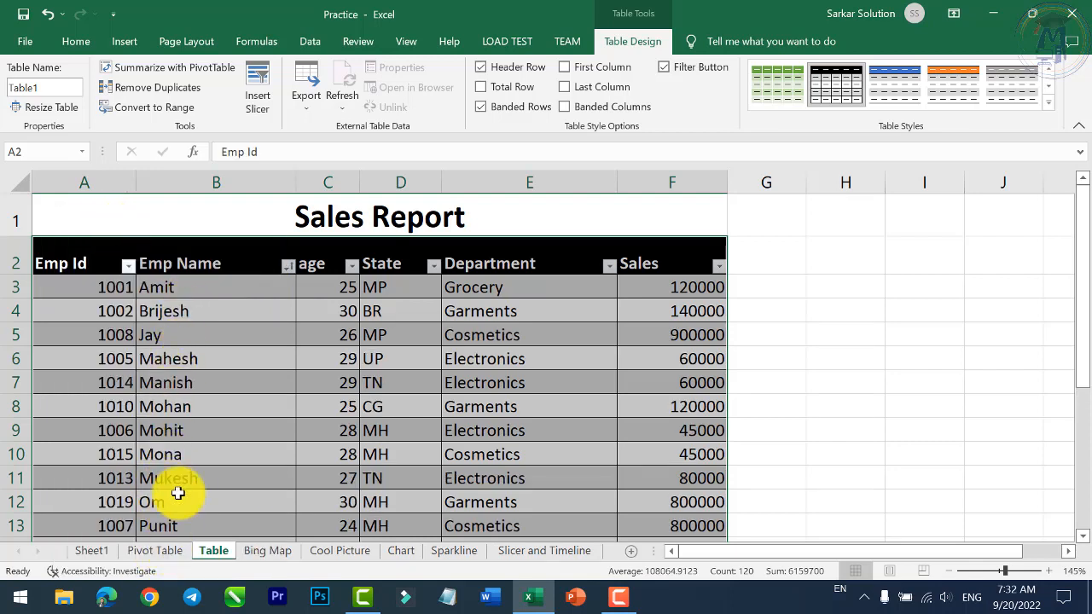
scroll(103, 474, "down", 1)
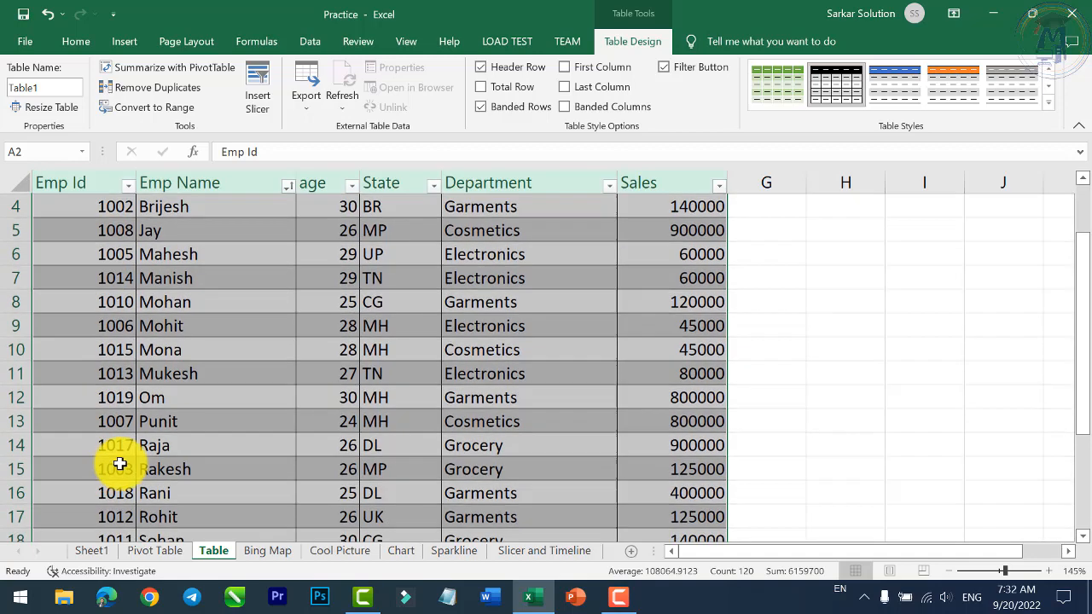
scroll(219, 396, "up", 1)
- Reverse the Emp Name sort to Z to A and look through the whole table
left_click(287, 267)
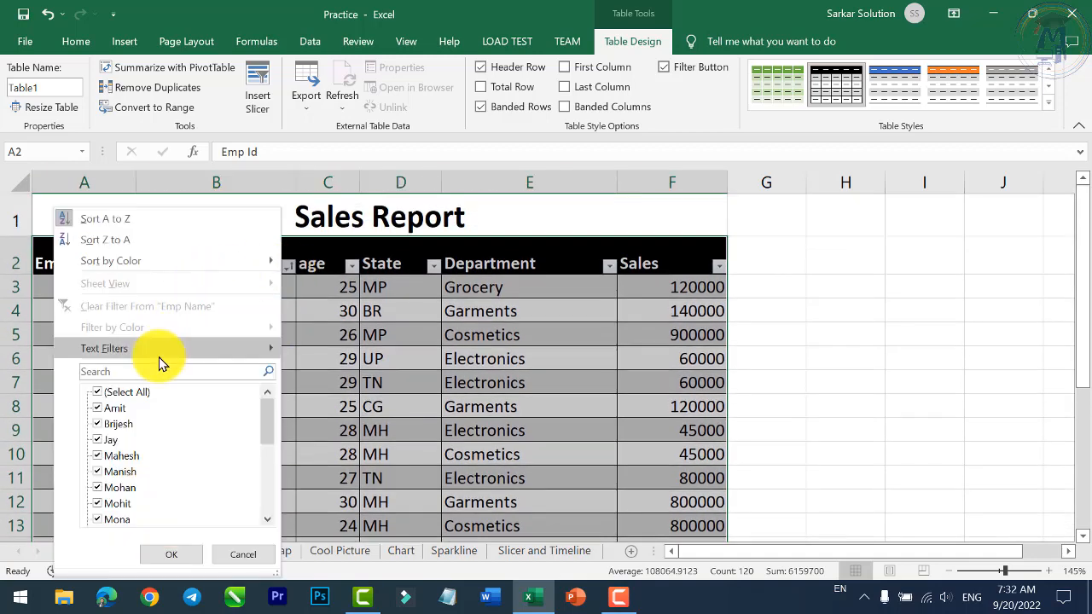
left_click(120, 239)
scroll(212, 393, "down", 2)
scroll(211, 393, "down", 1)
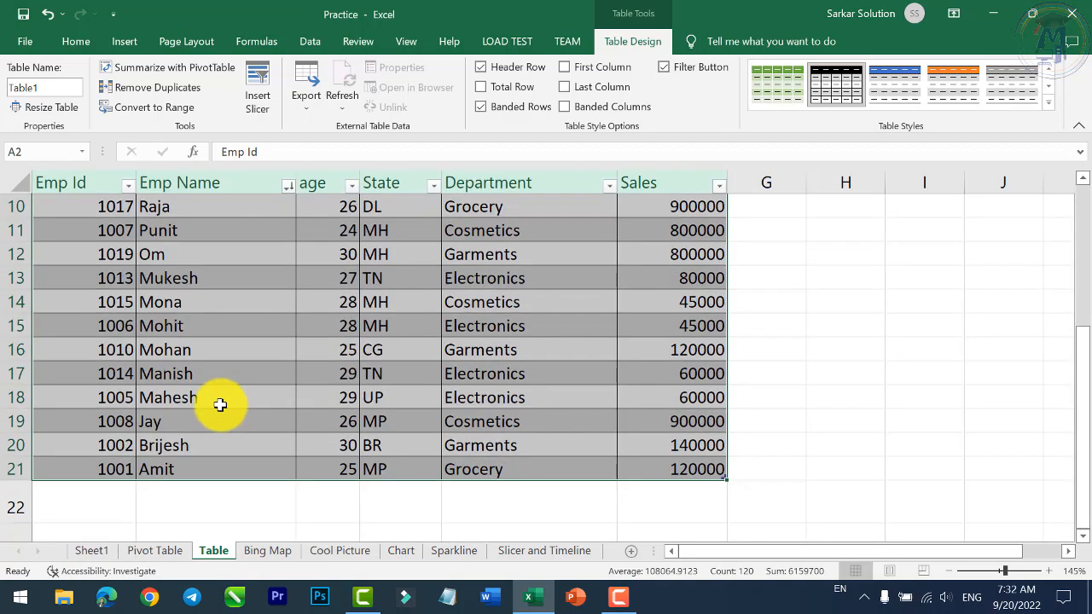
scroll(213, 405, "up", 3)
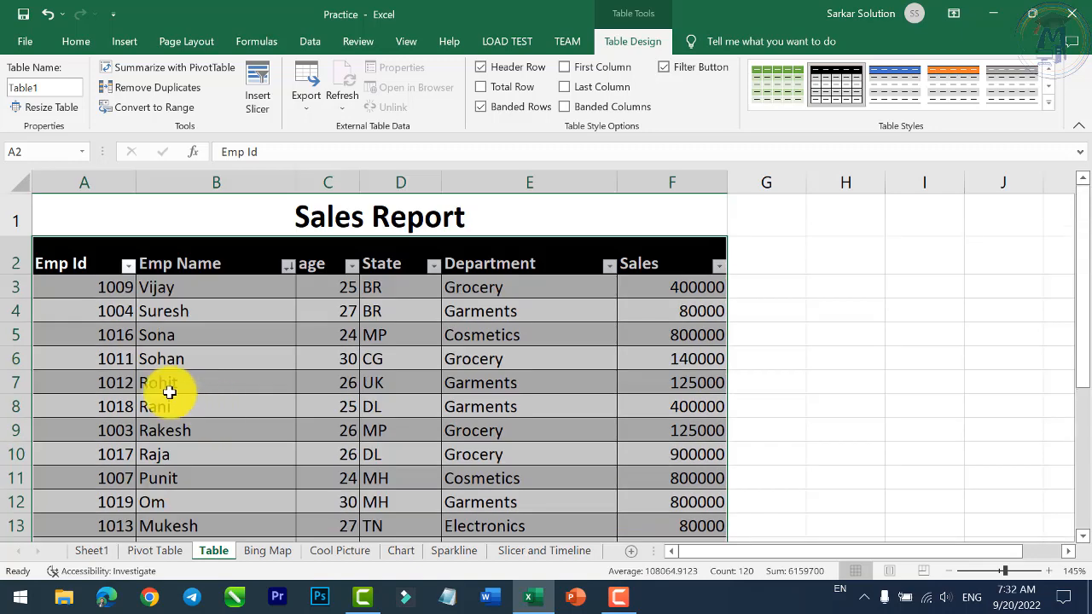
- Sort the table by the Emp Id column from smallest to largest and review the rows
left_click(128, 267)
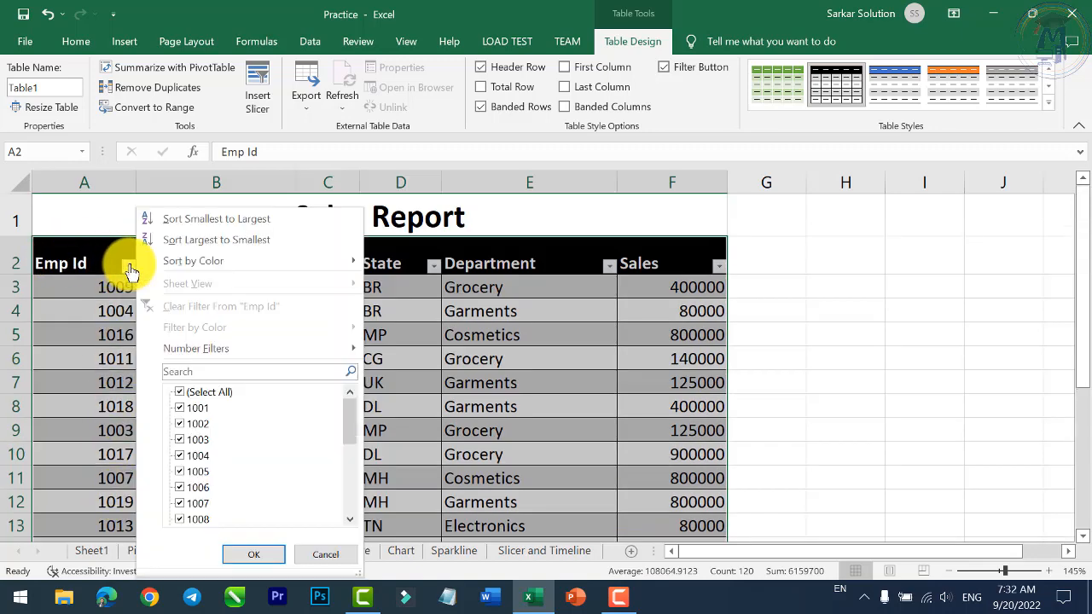
left_click(193, 222)
scroll(108, 408, "down", 3)
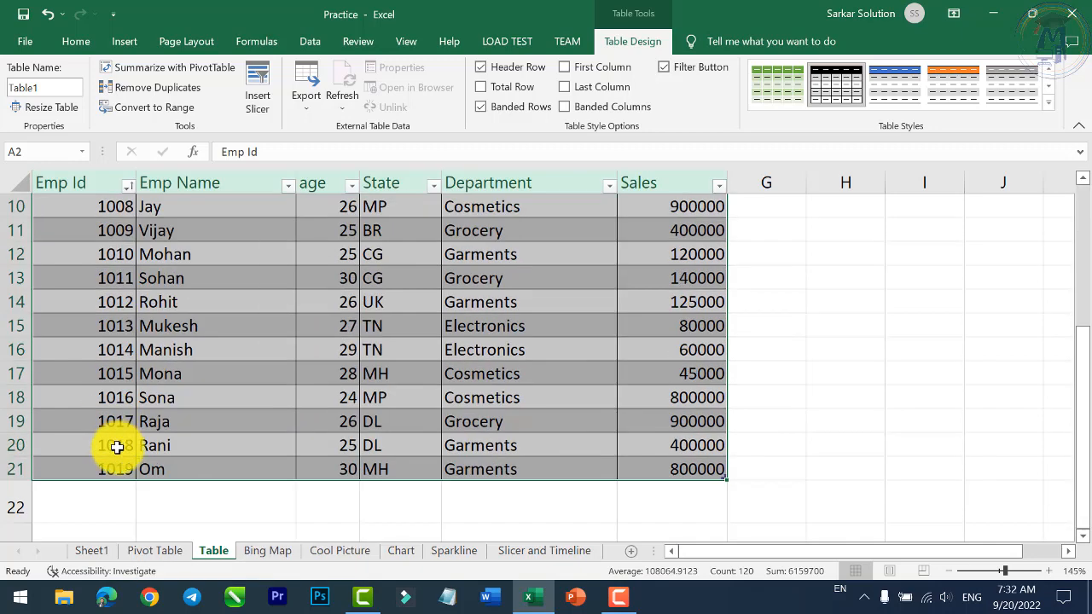
scroll(134, 483, "up", 3)
- Sort the table by the Emp Id column from largest to smallest and review the rows
left_click(128, 266)
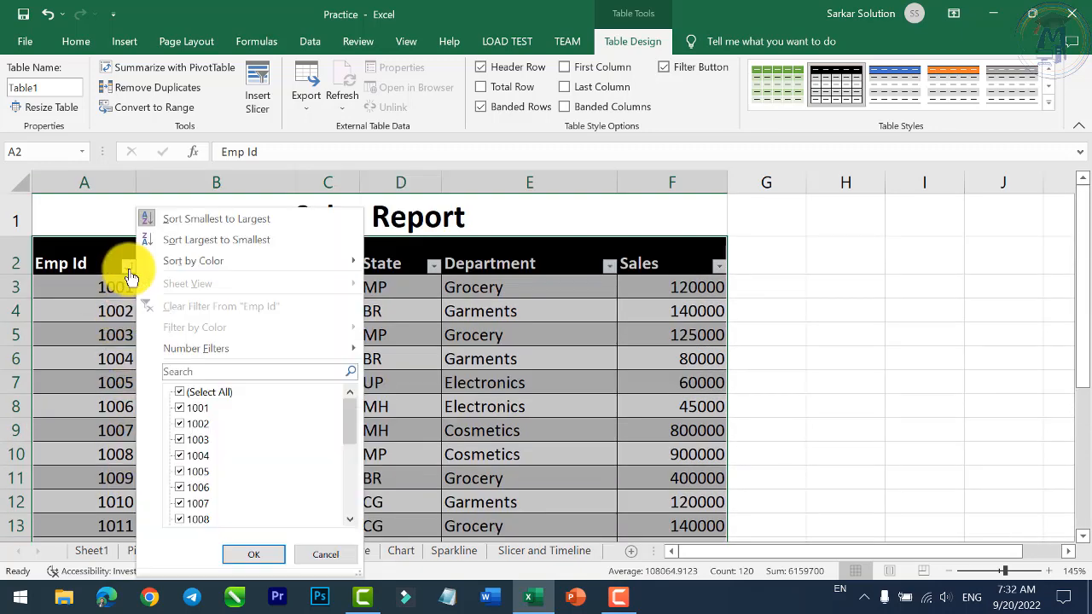
left_click(195, 243)
scroll(83, 384, "down", 3)
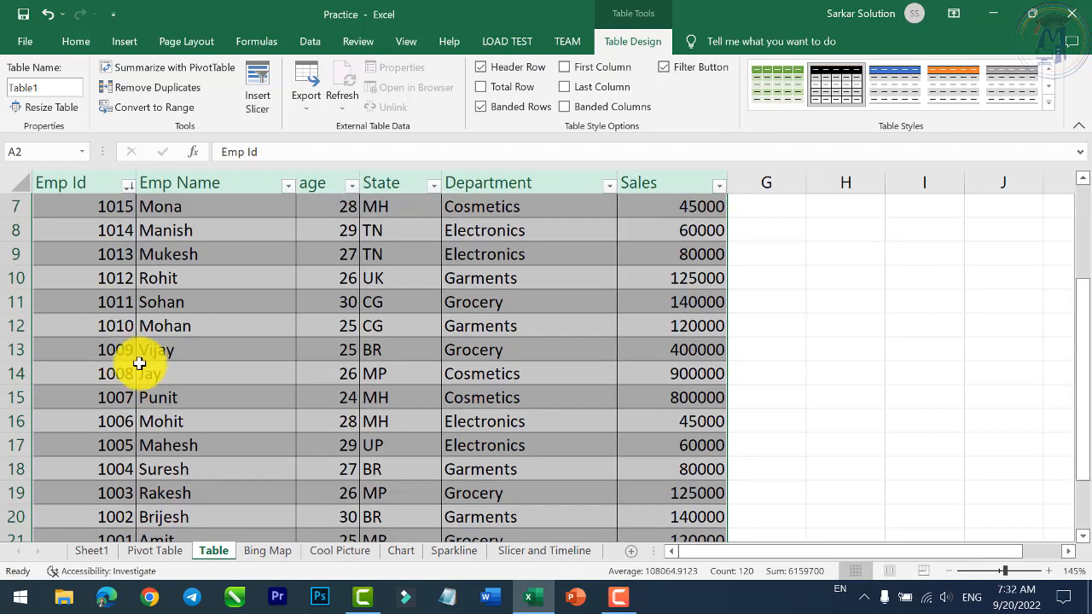
scroll(136, 361, "up", 3)
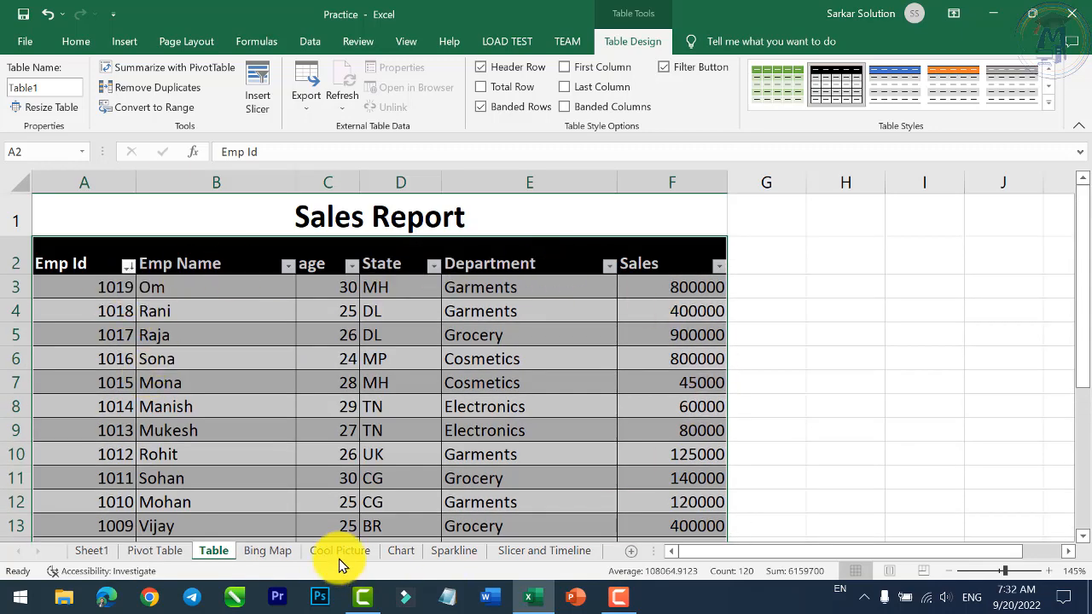
- Examine the State column's sort and filter options without applying any of them
left_click(434, 265)
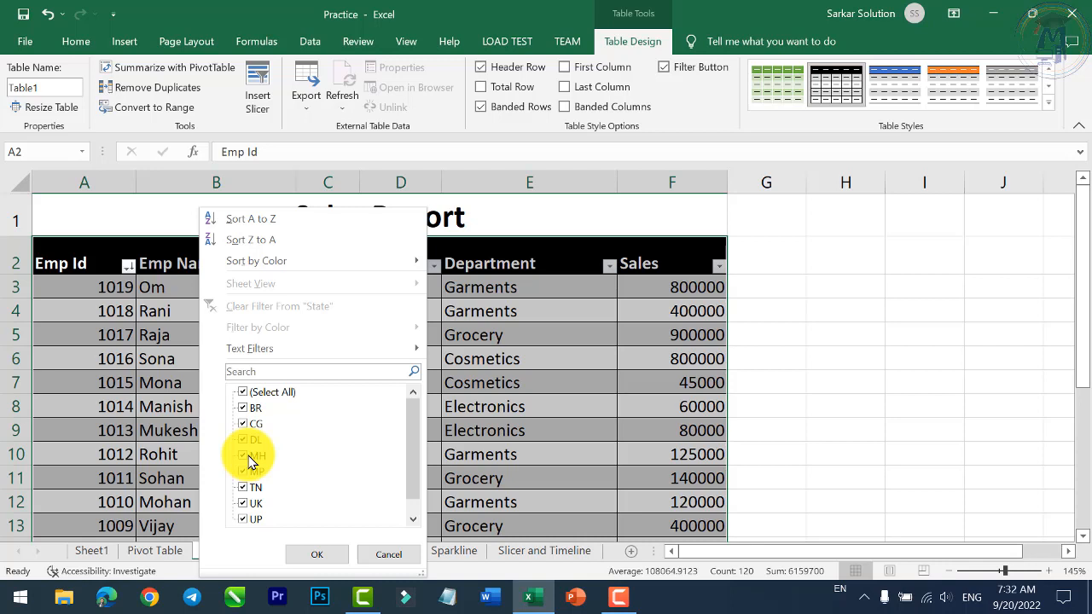
left_click(376, 555)
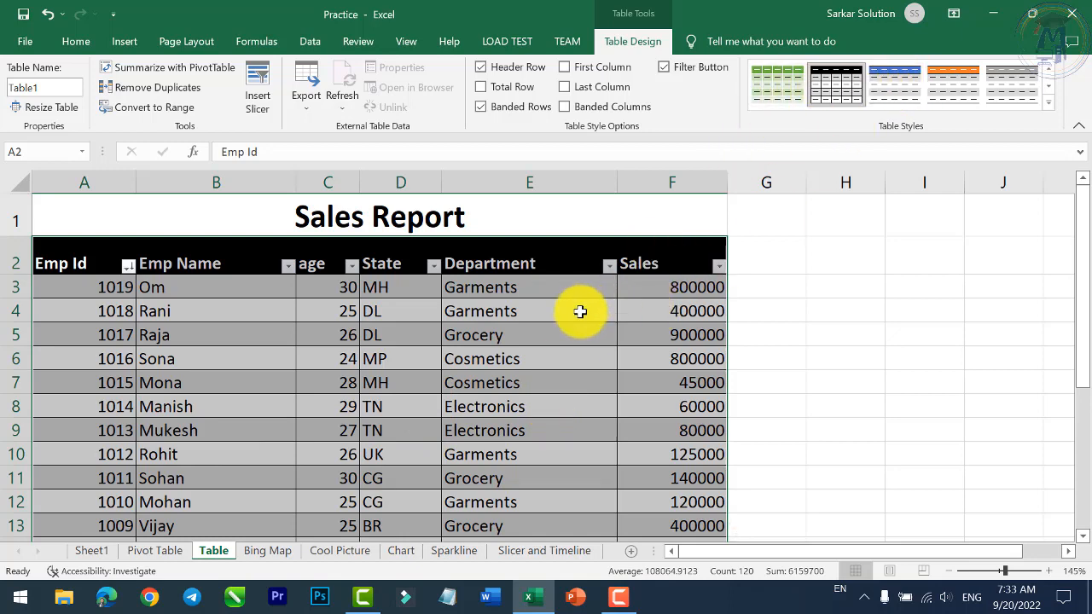
left_click(390, 334)
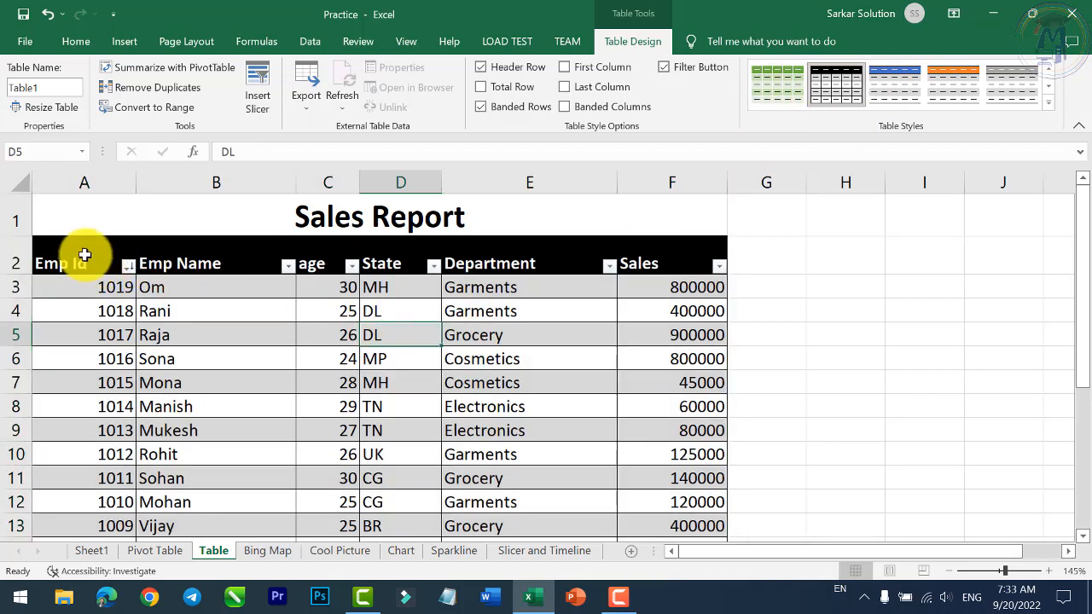
- Select the table from A2 to F21, hide and restore its header row, and show and remove its total row
left_click_drag(85, 256, 634, 471)
scroll(517, 176, "up", 3)
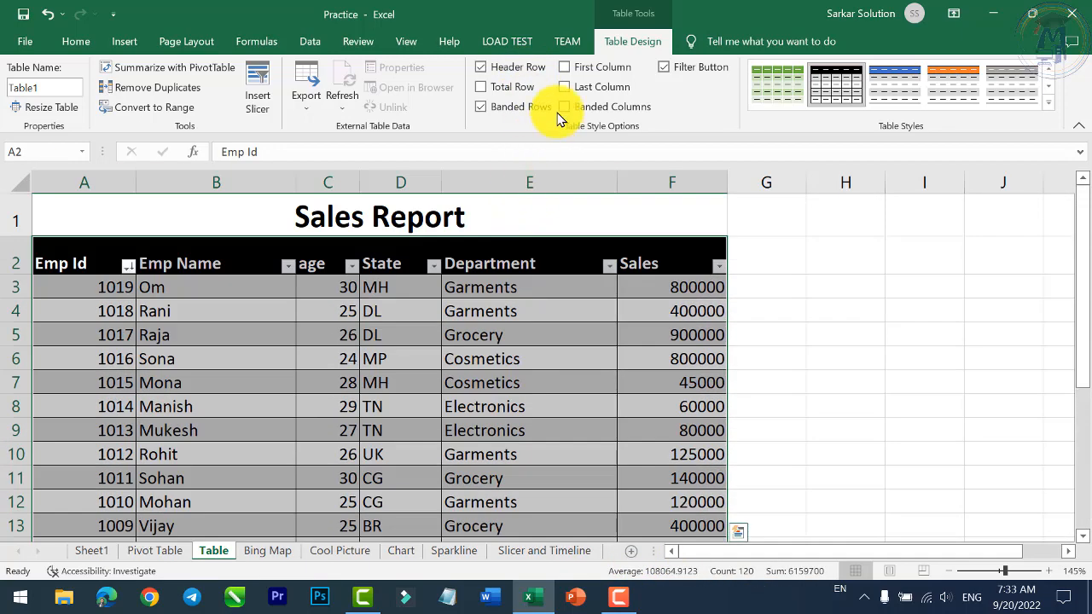
left_click(520, 68)
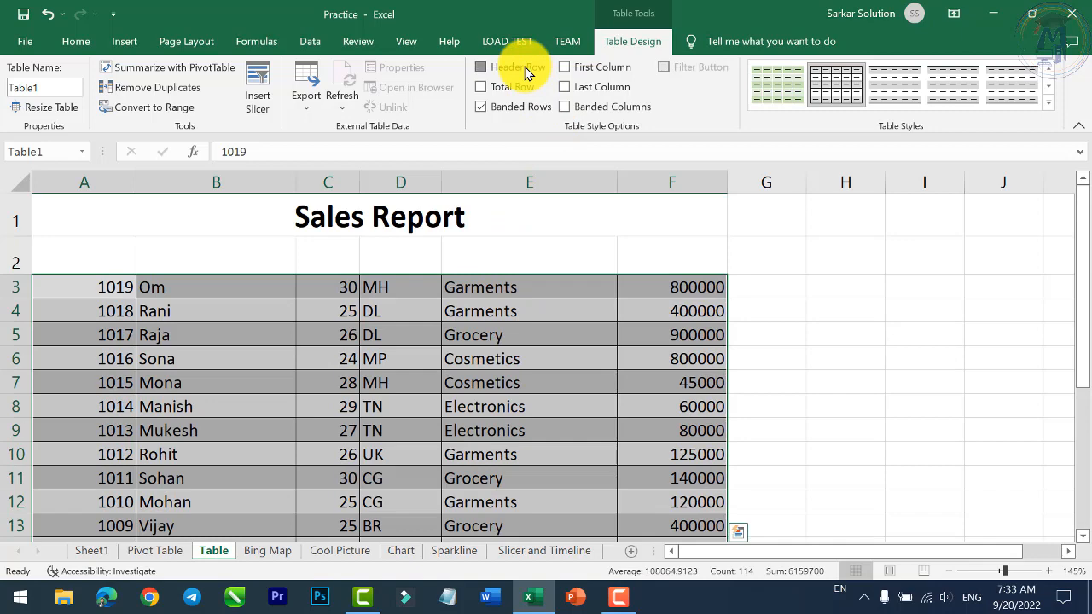
left_click(483, 67)
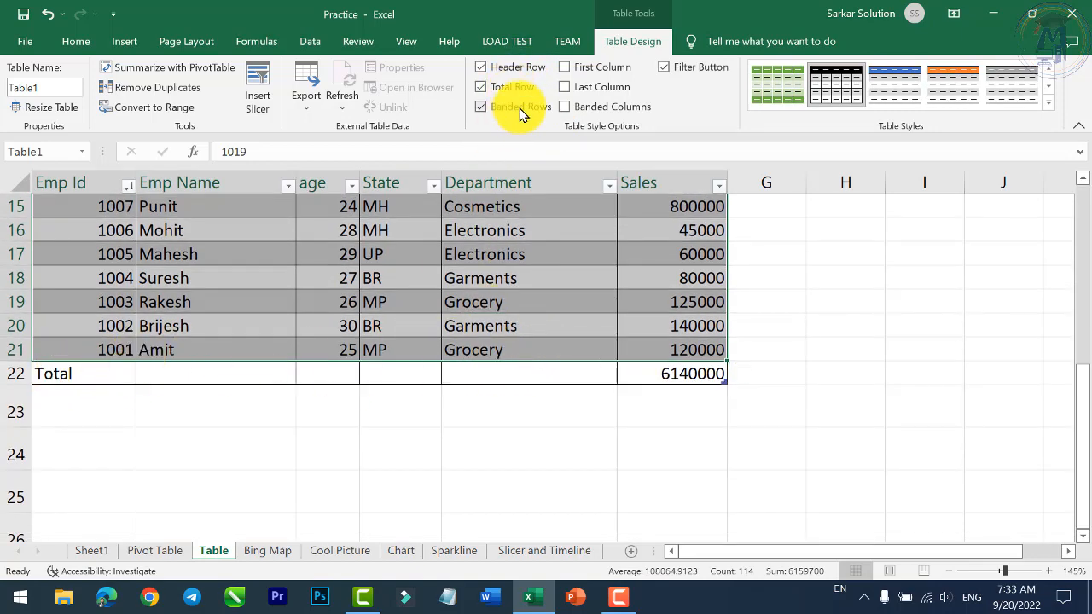
left_click(512, 91)
- Turn the table's banded rows off and on again, and its banded columns on and off again
left_click(517, 108)
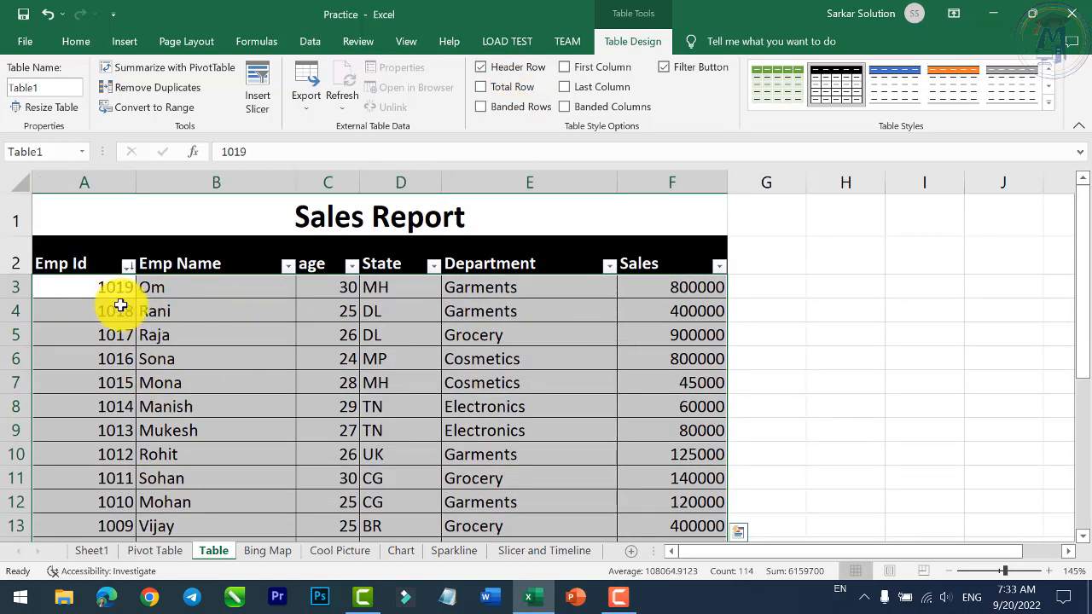
left_click(517, 108)
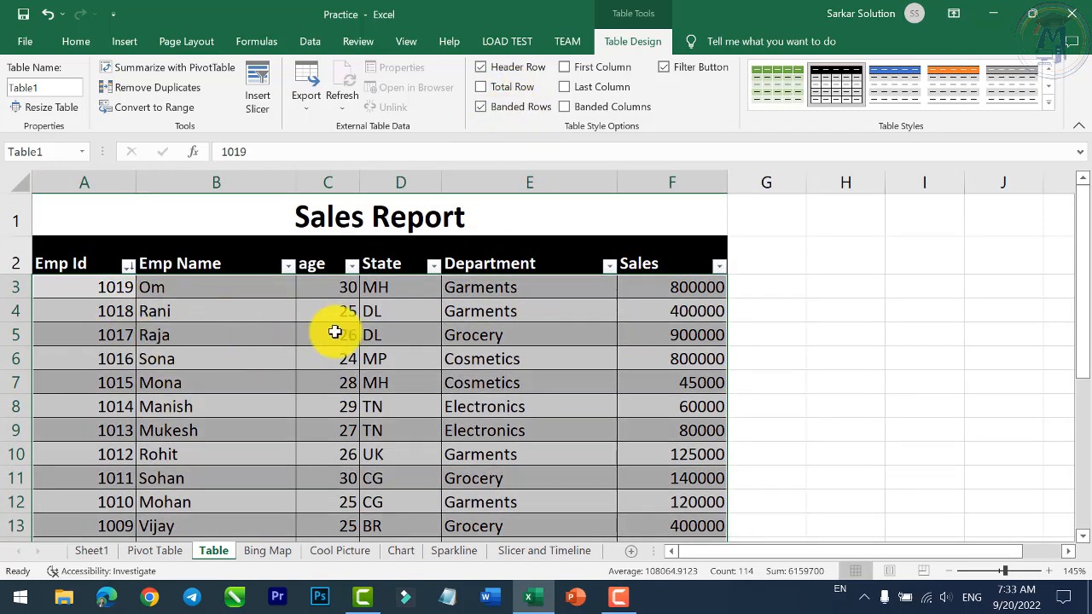
left_click(592, 109)
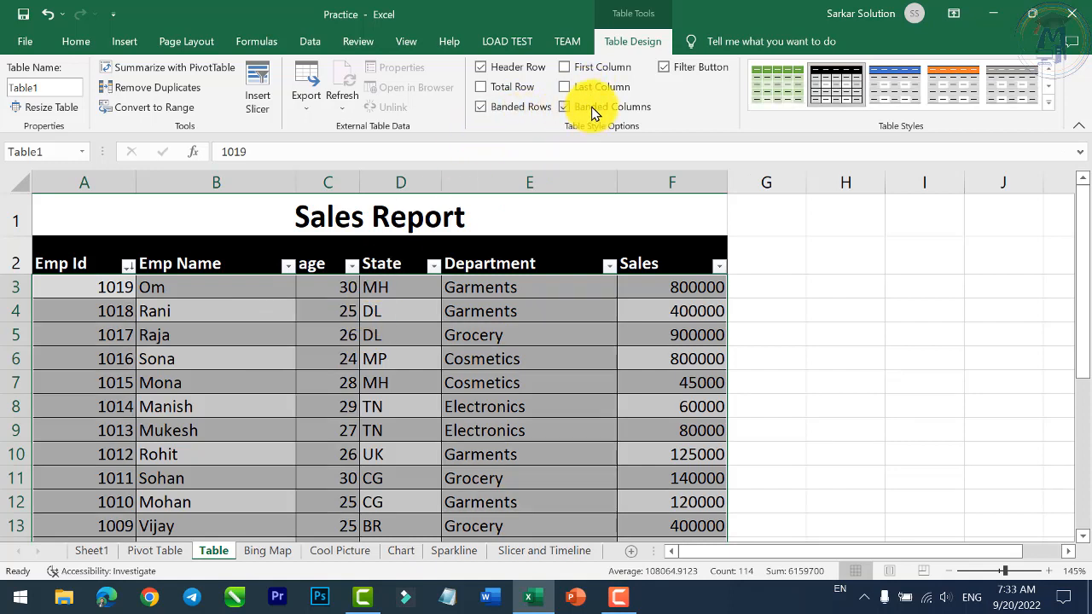
left_click(595, 113)
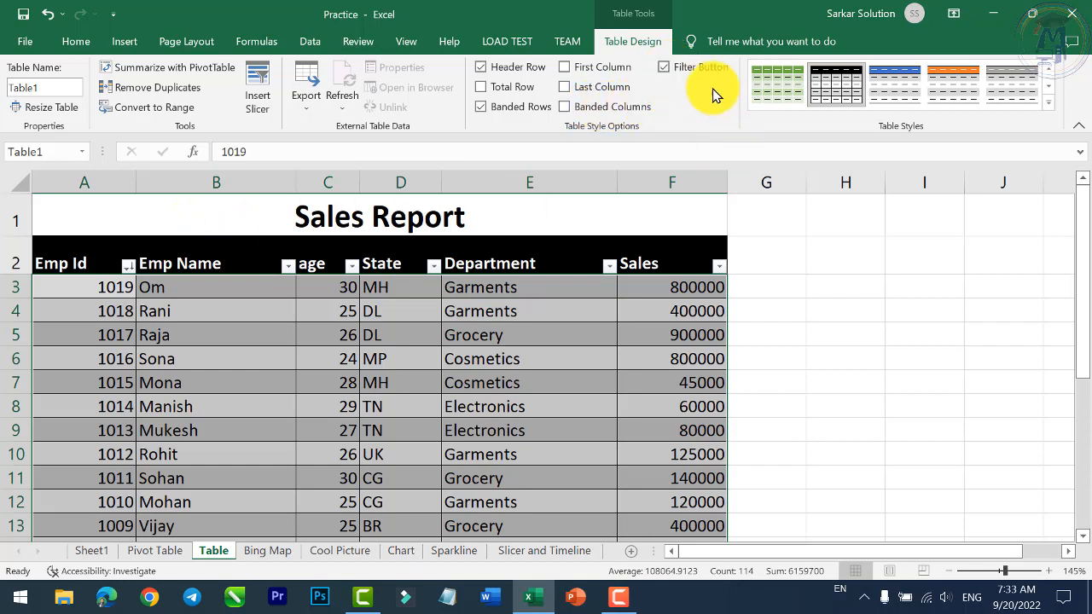
- Try out the table's Filter Button, Last Column and First Column options in turn, restoring each one
left_click(664, 68)
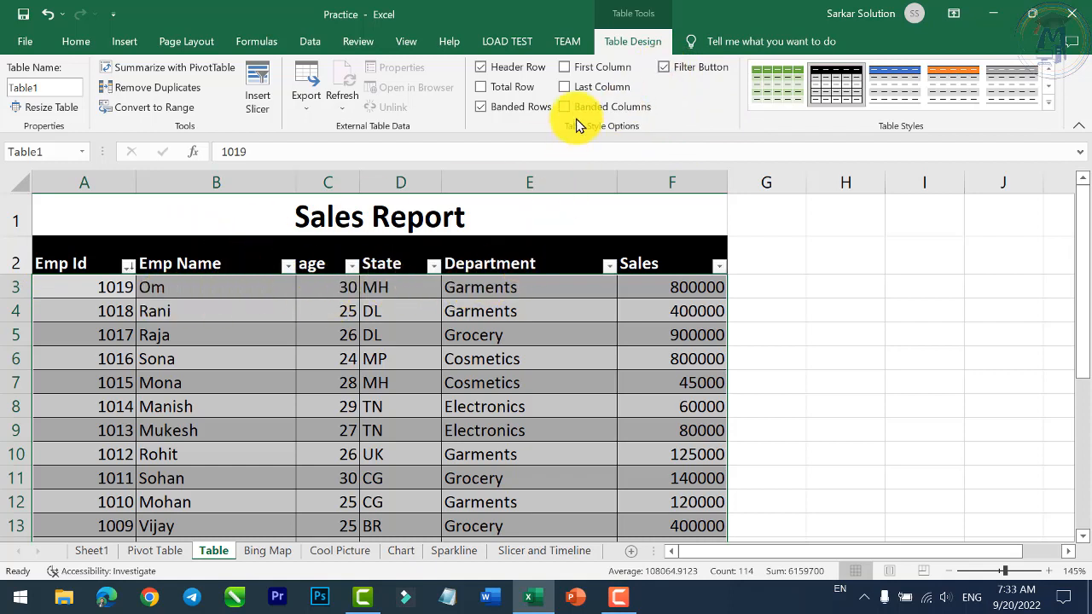
left_click(587, 88)
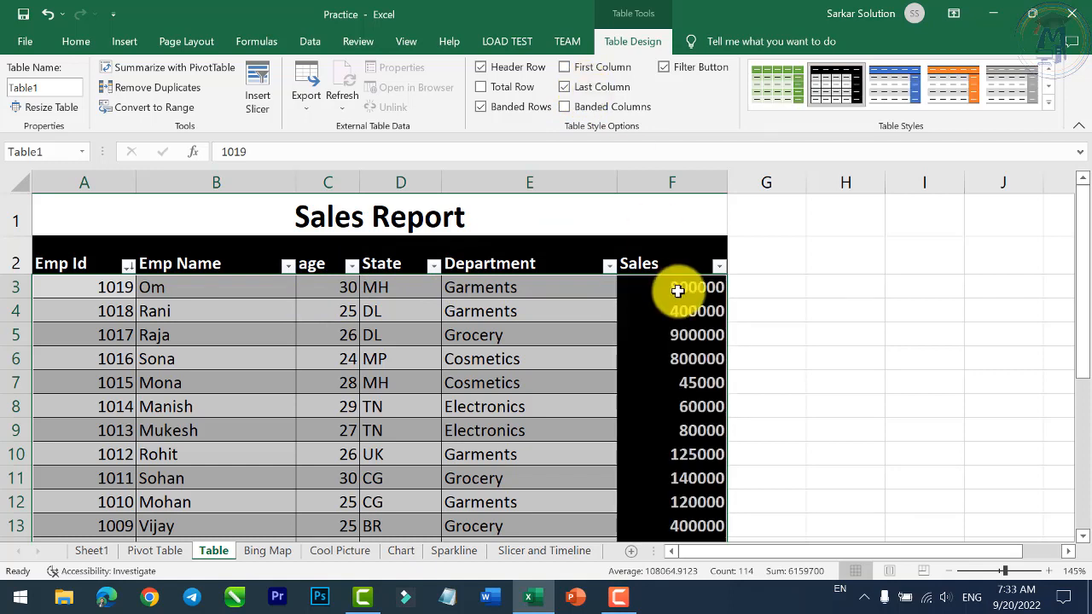
left_click(574, 89)
left_click(589, 69)
left_click(590, 68)
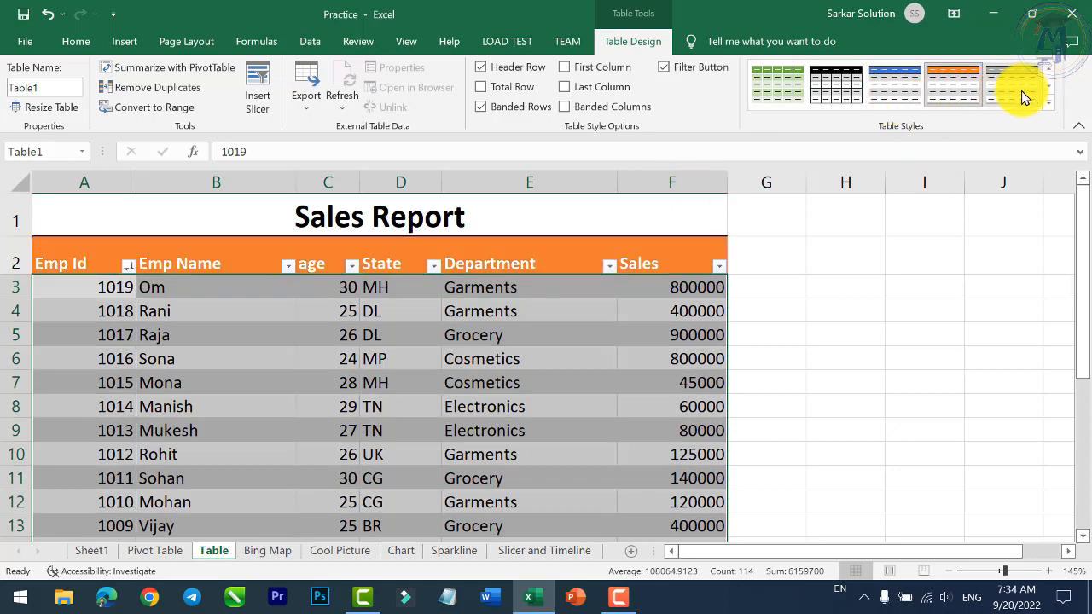
- Apply the green table style, and replace it with the orange style from the first row of the Medium styles
left_click(783, 88)
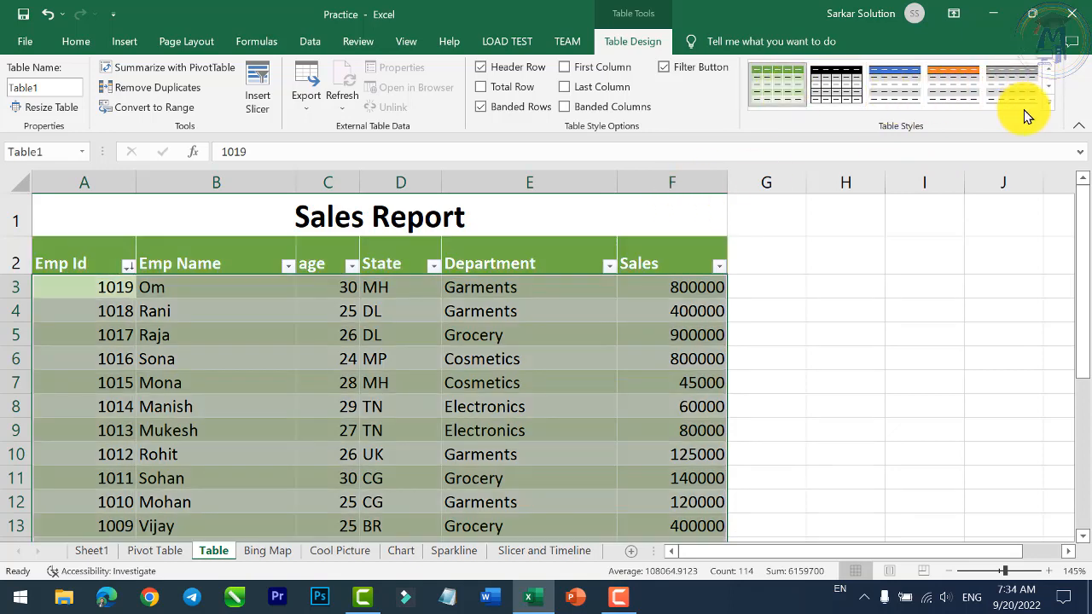
left_click(1048, 101)
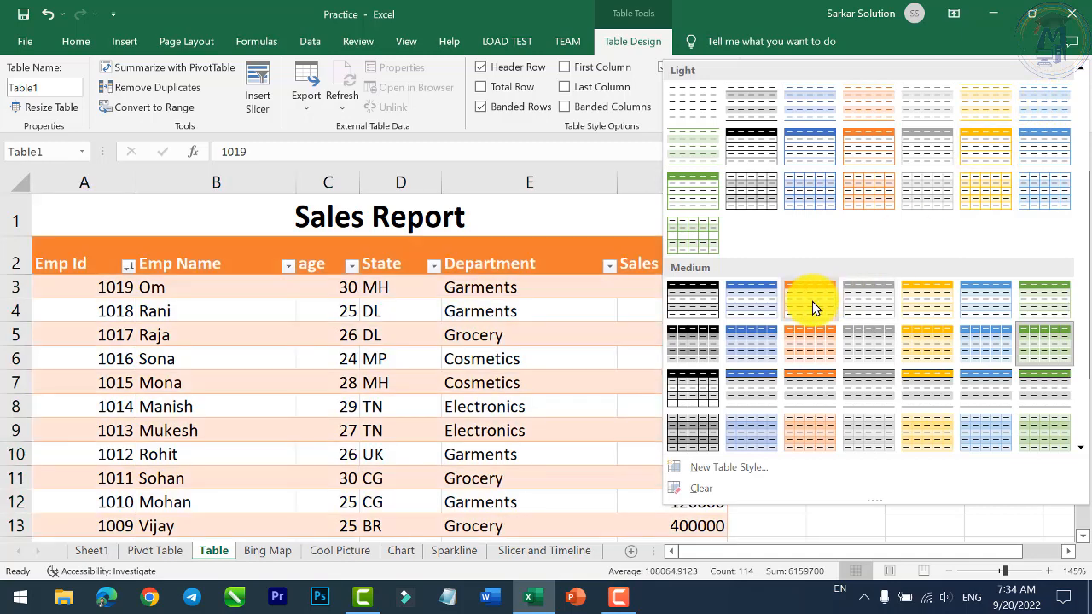
left_click(812, 301)
- Convert the whole table in A2:F21 to a normal range and check its header cells for filter buttons
left_click_drag(94, 262, 646, 395)
scroll(311, 288, "up", 4)
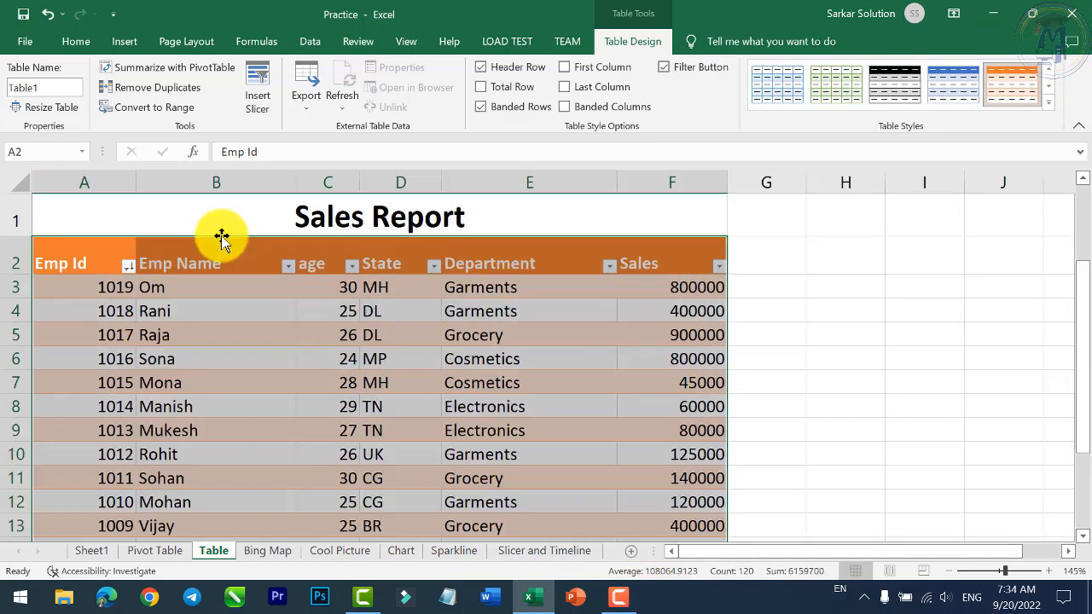
left_click(143, 109)
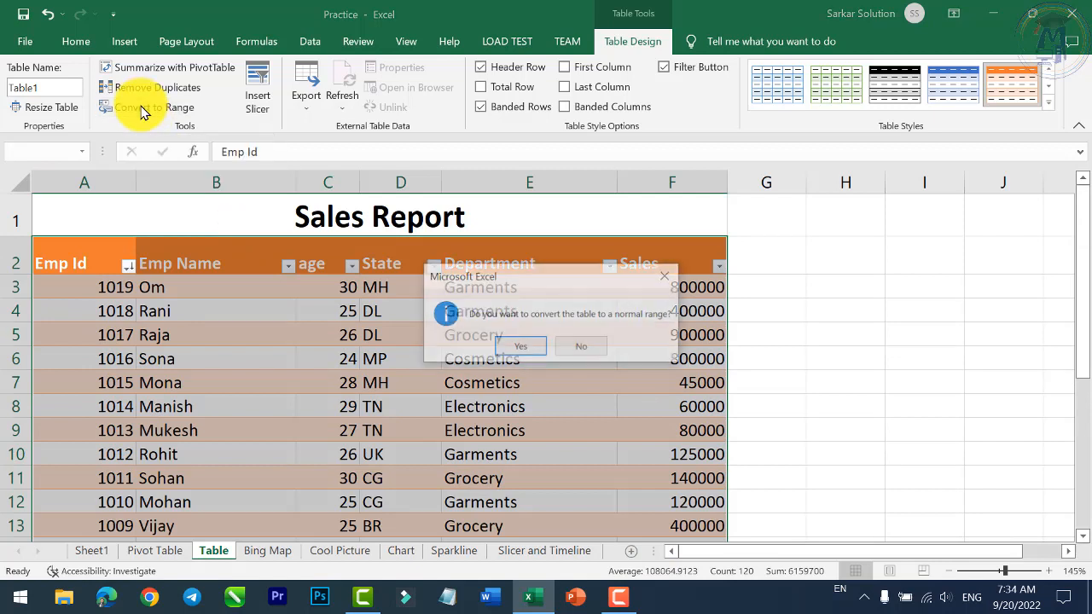
left_click_drag(607, 253, 666, 203)
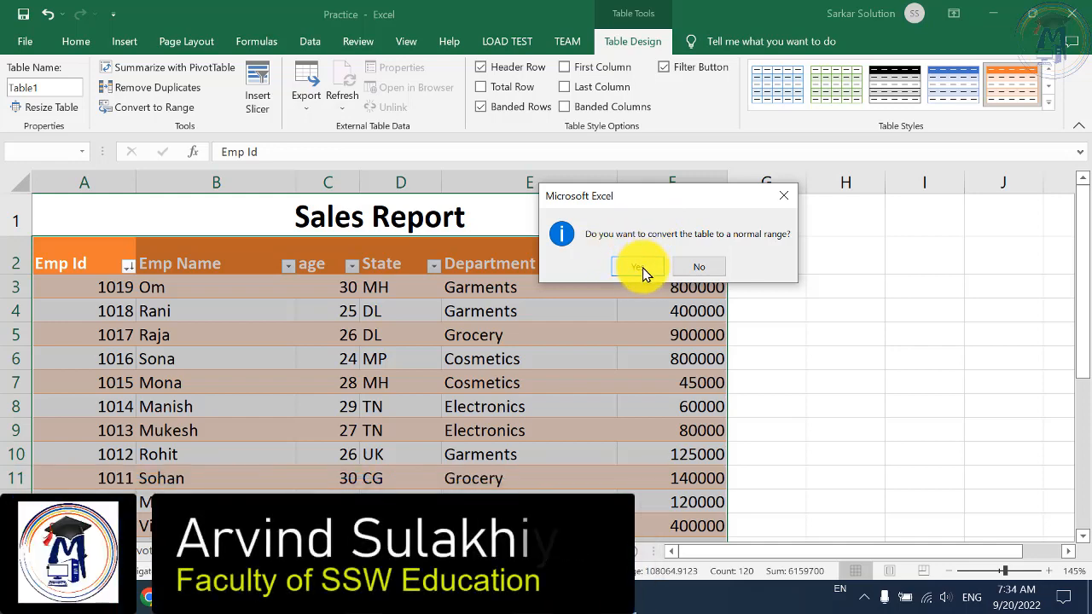
left_click(643, 267)
left_click(452, 376)
left_click(81, 269)
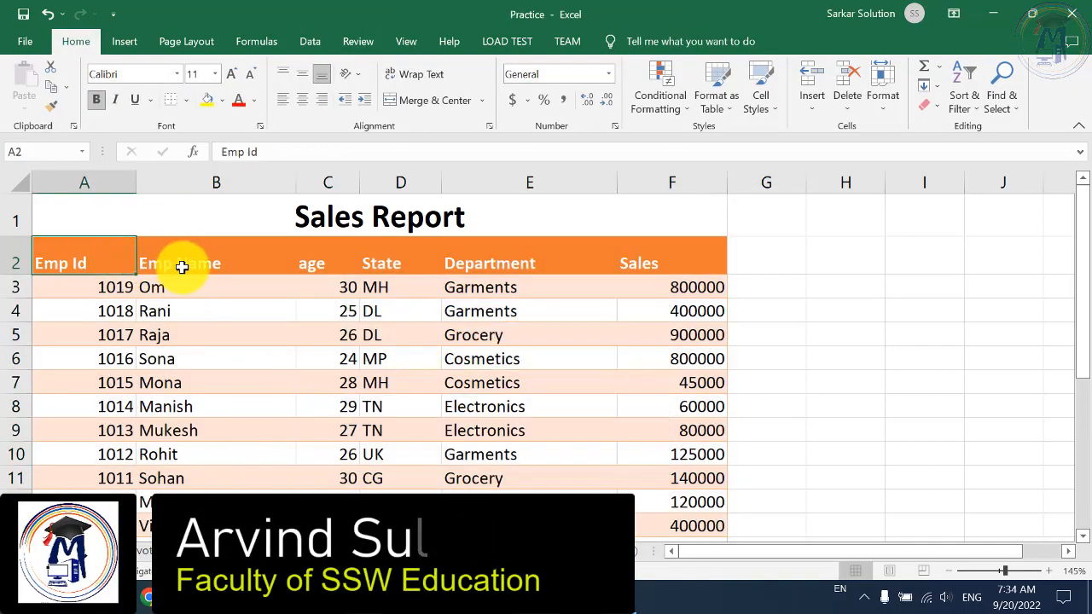
left_click(334, 268)
left_click(529, 270)
left_click(432, 270)
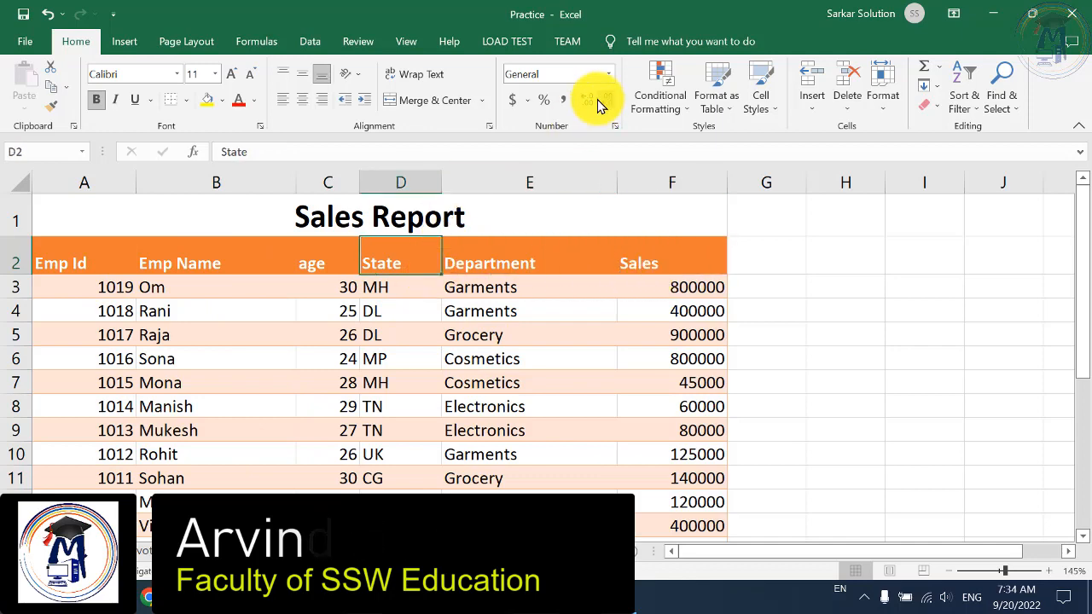
- Select the sales data from A2 to F21 and bring up the commands for inserting objects
left_click_drag(102, 273, 622, 477)
scroll(440, 436, "up", 3)
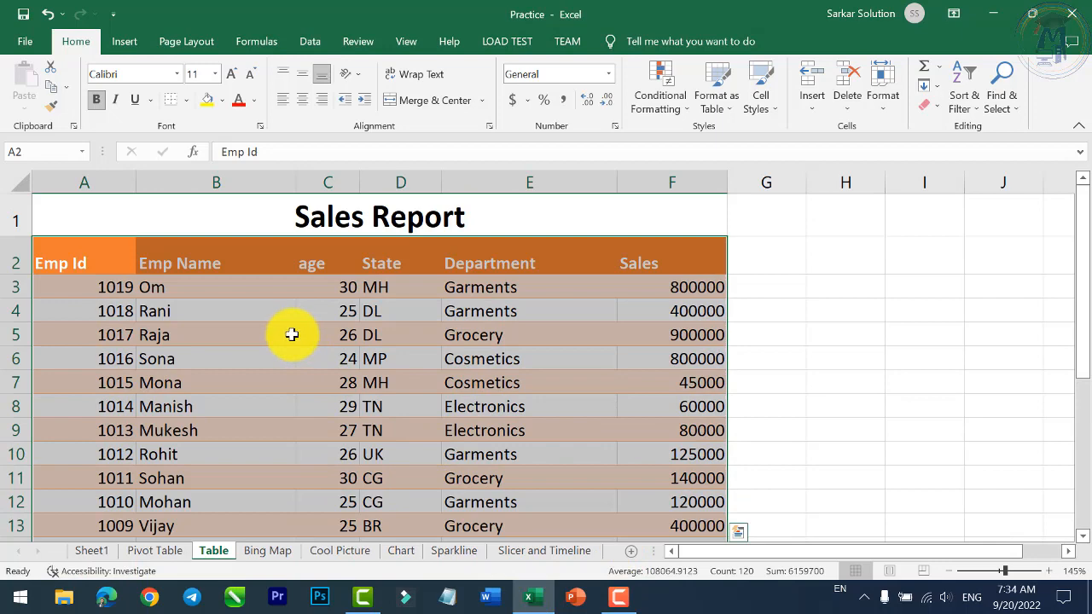
left_click(125, 43)
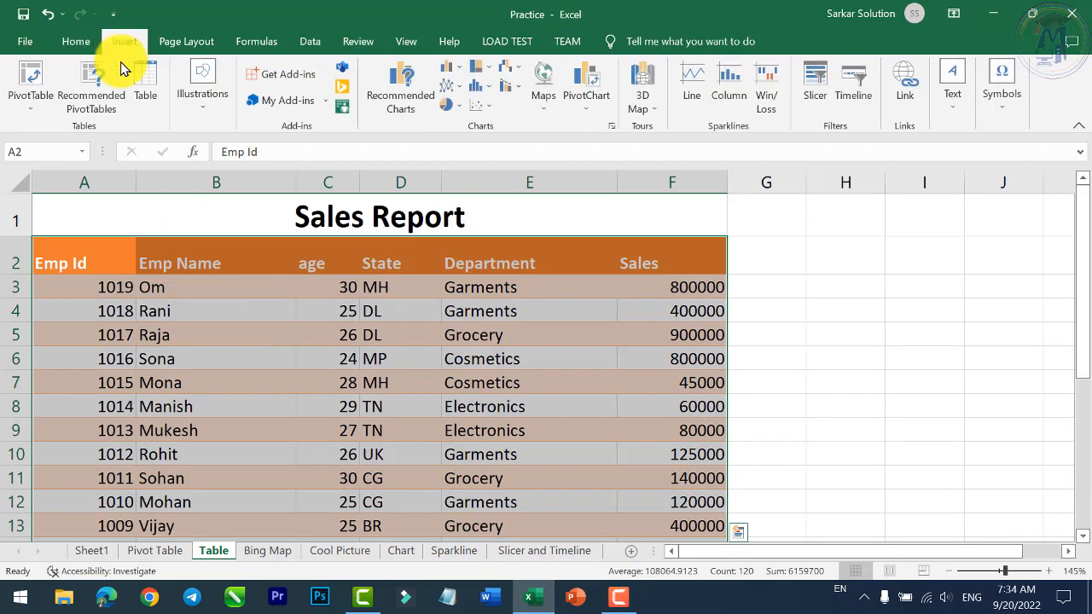